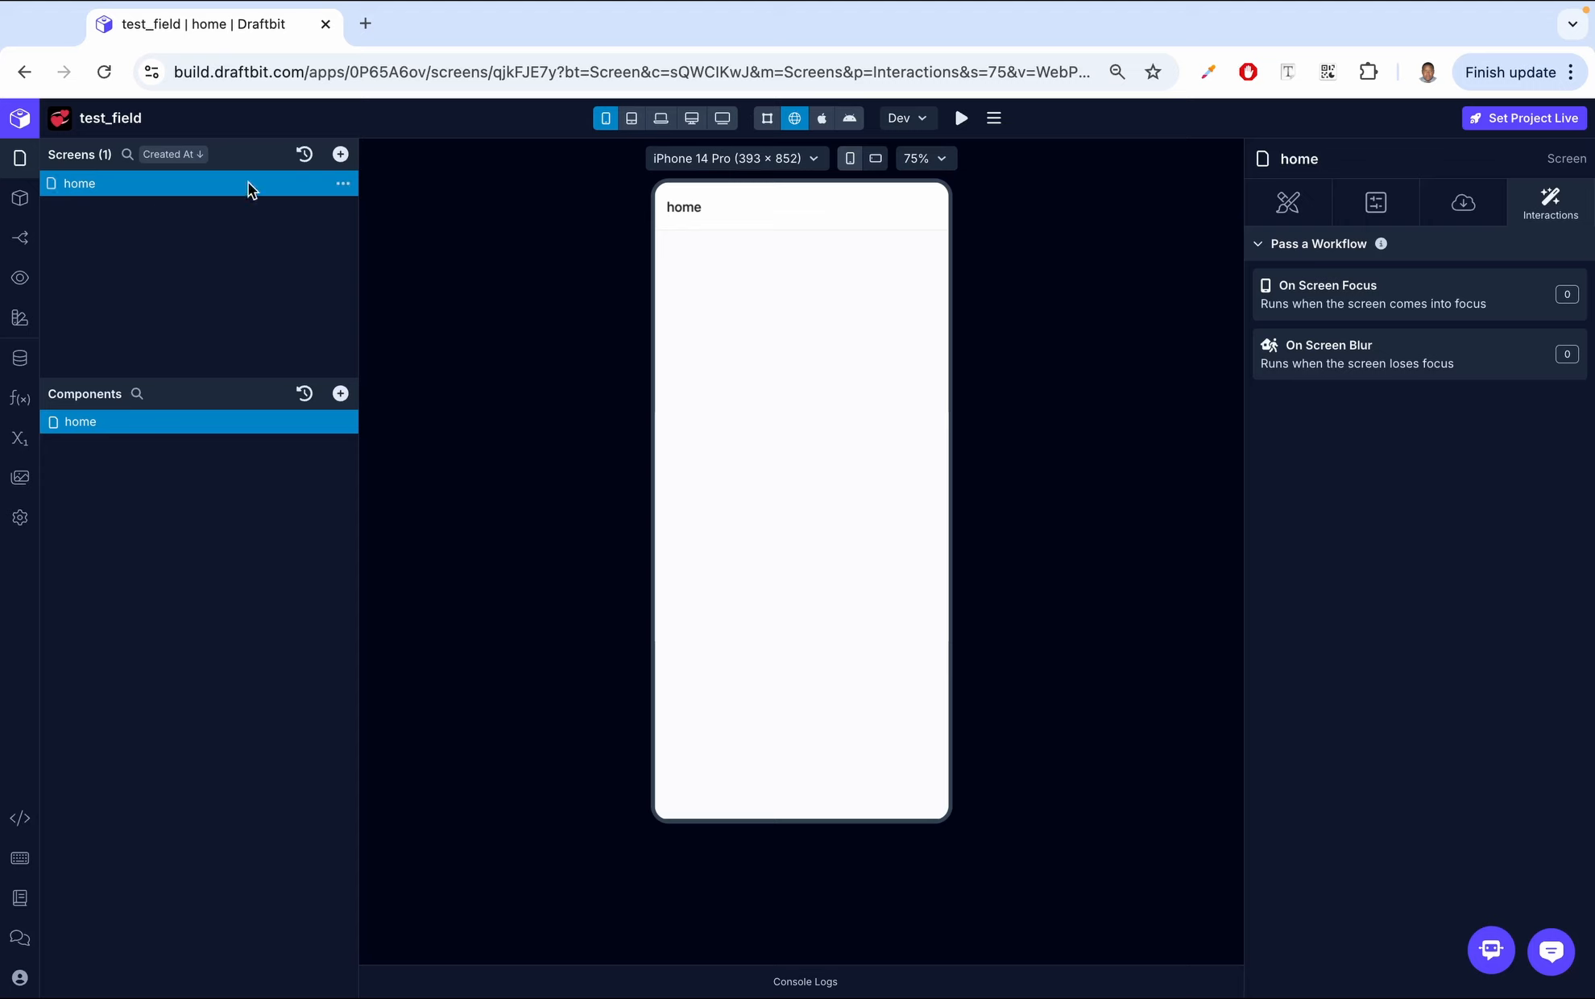
- Browse the example screen gallery without adding a screen
click(338, 155)
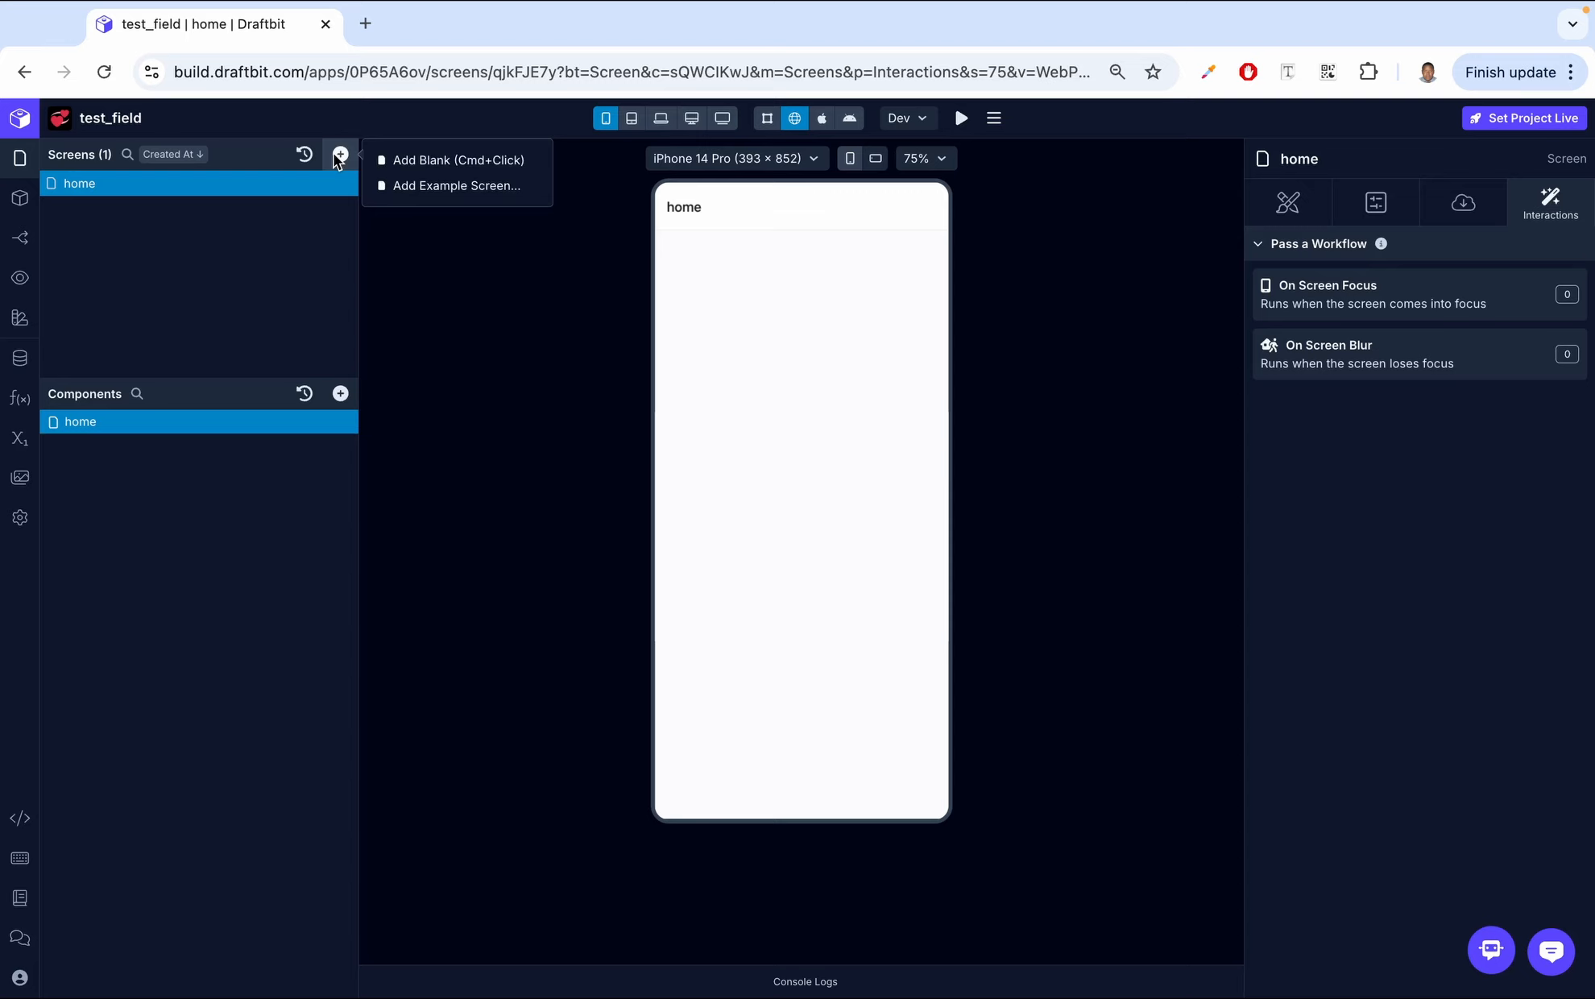
click(456, 184)
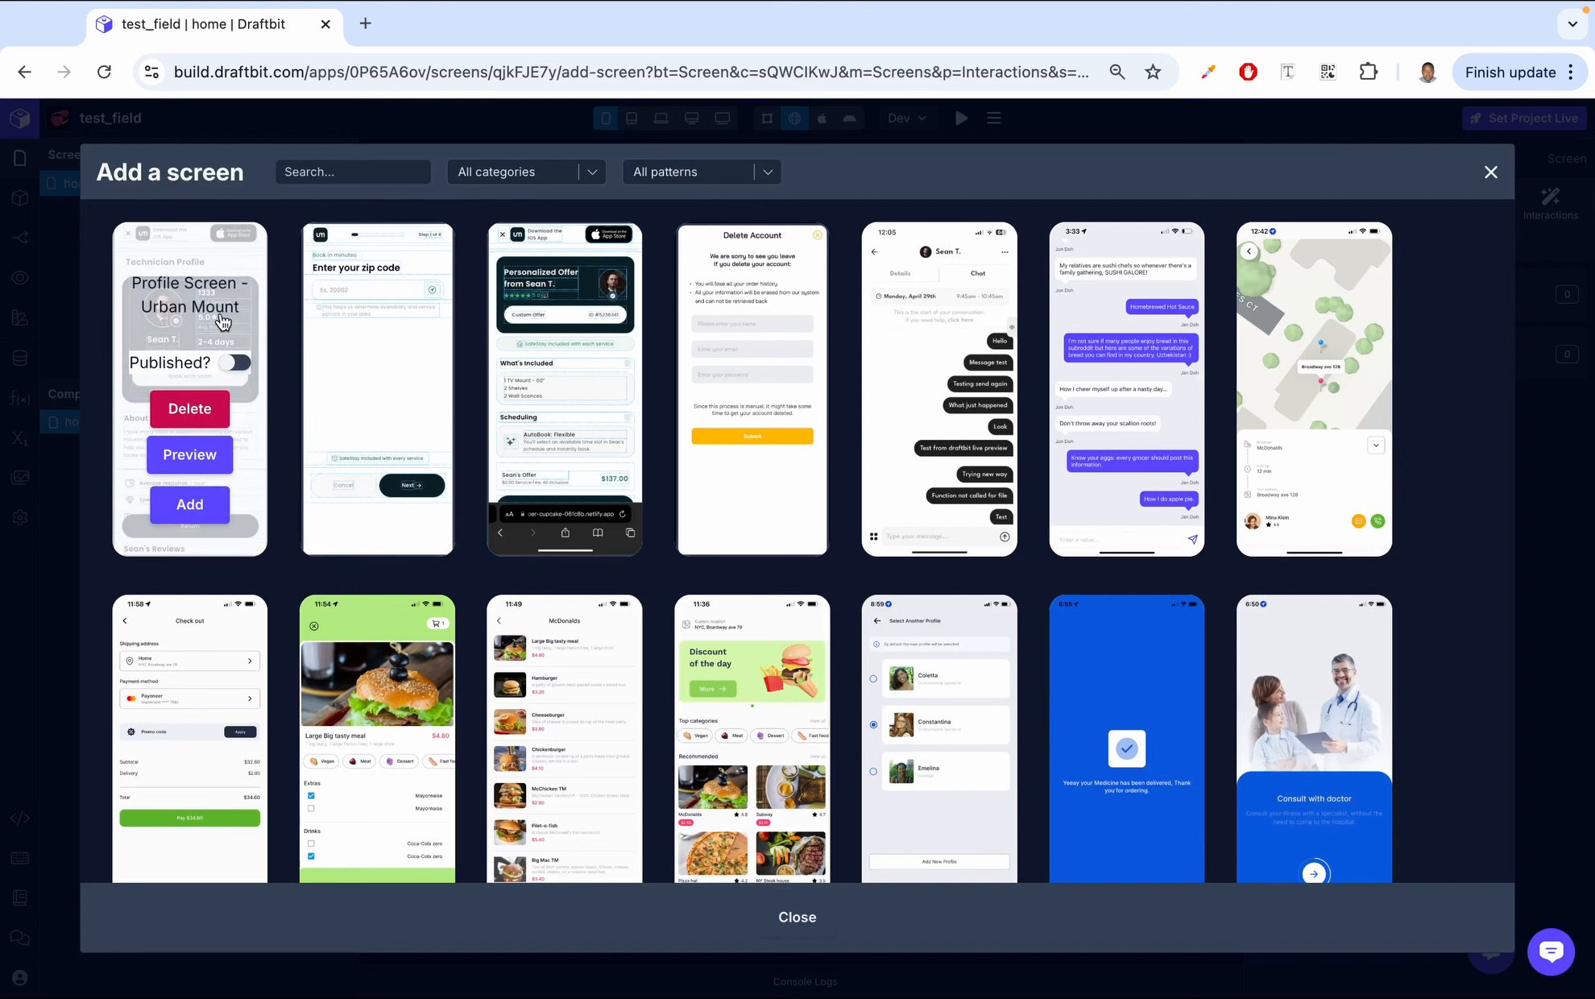
scroll(976, 221, down, 1)
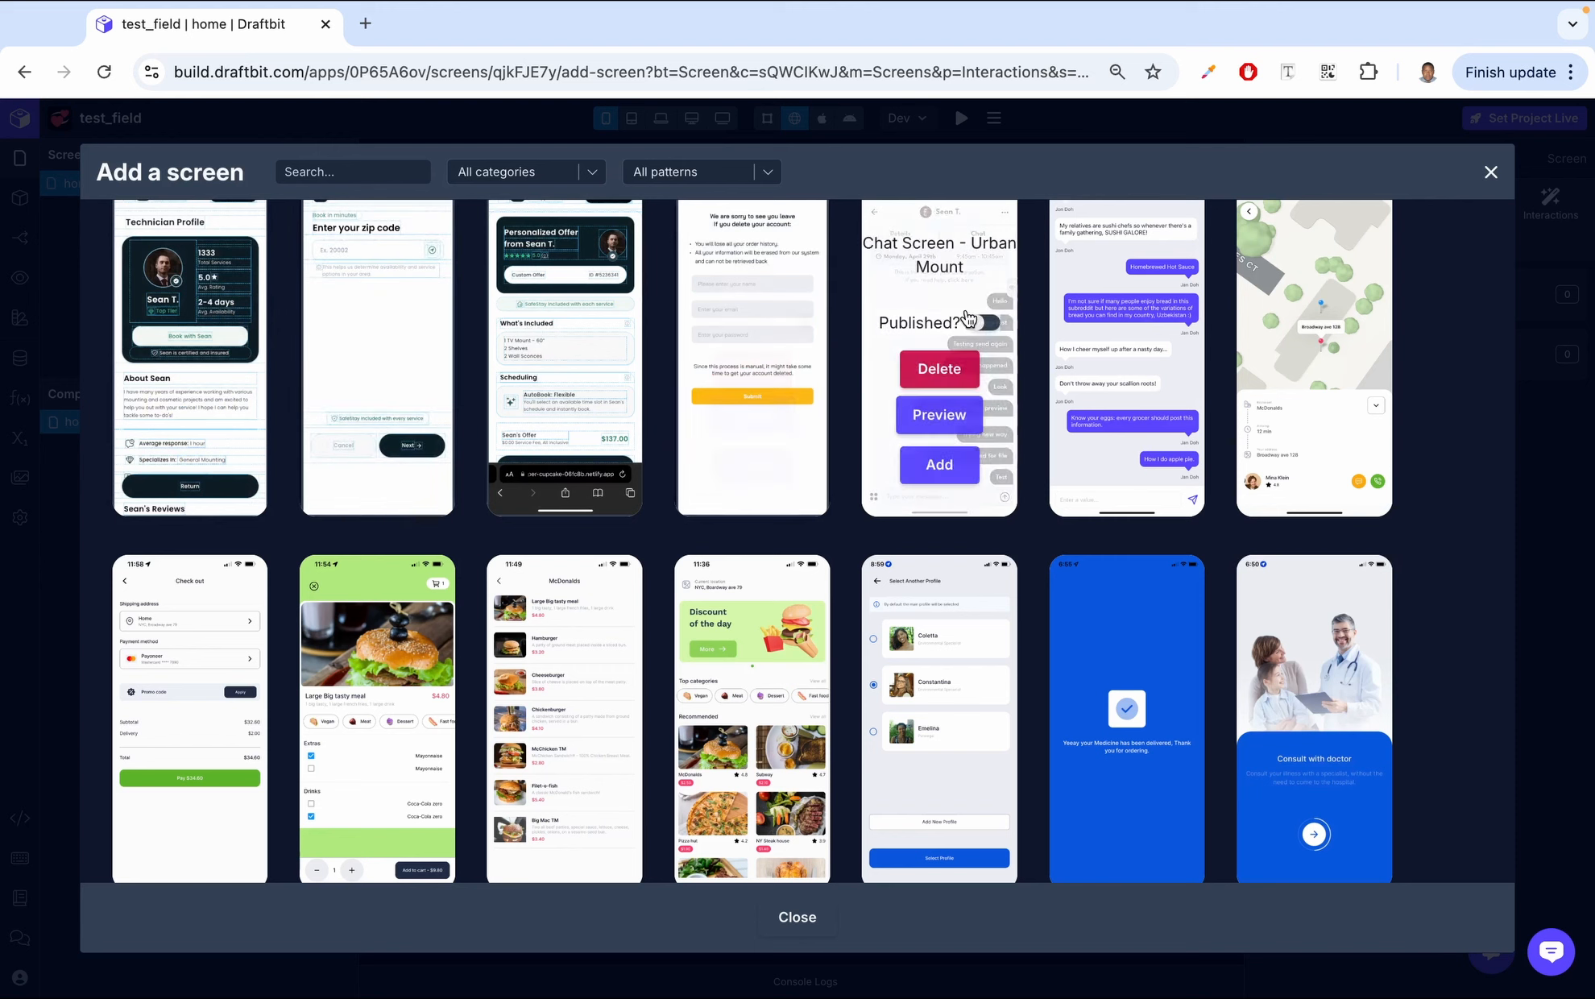
scroll(1169, 363, down, 4)
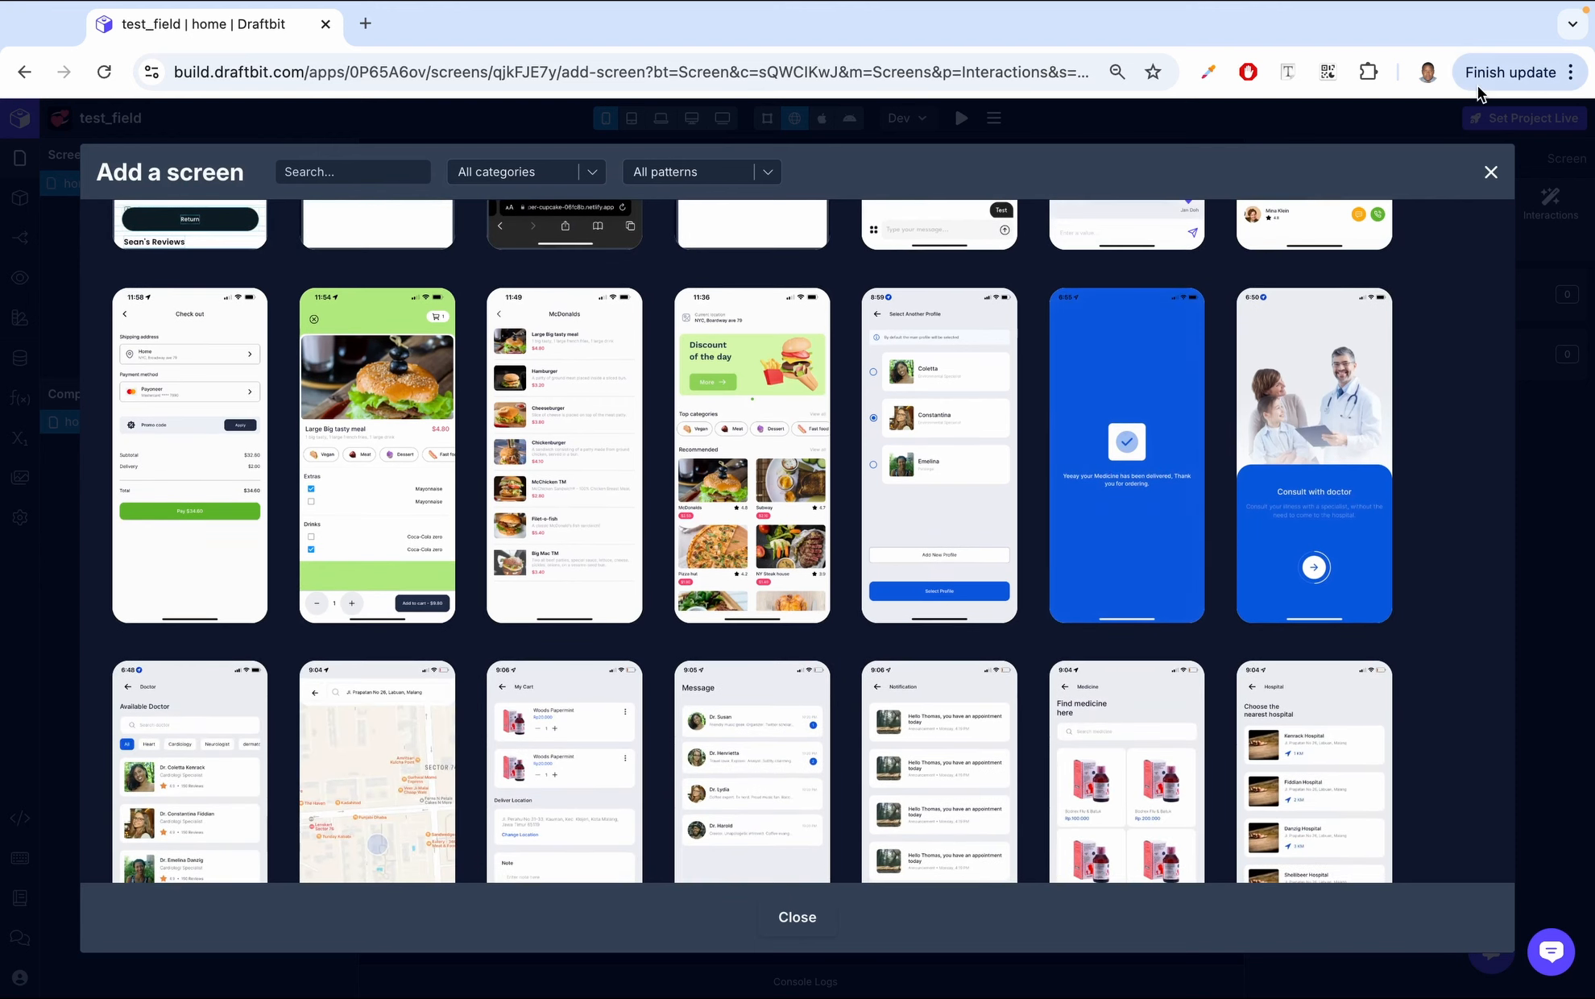
click(1491, 172)
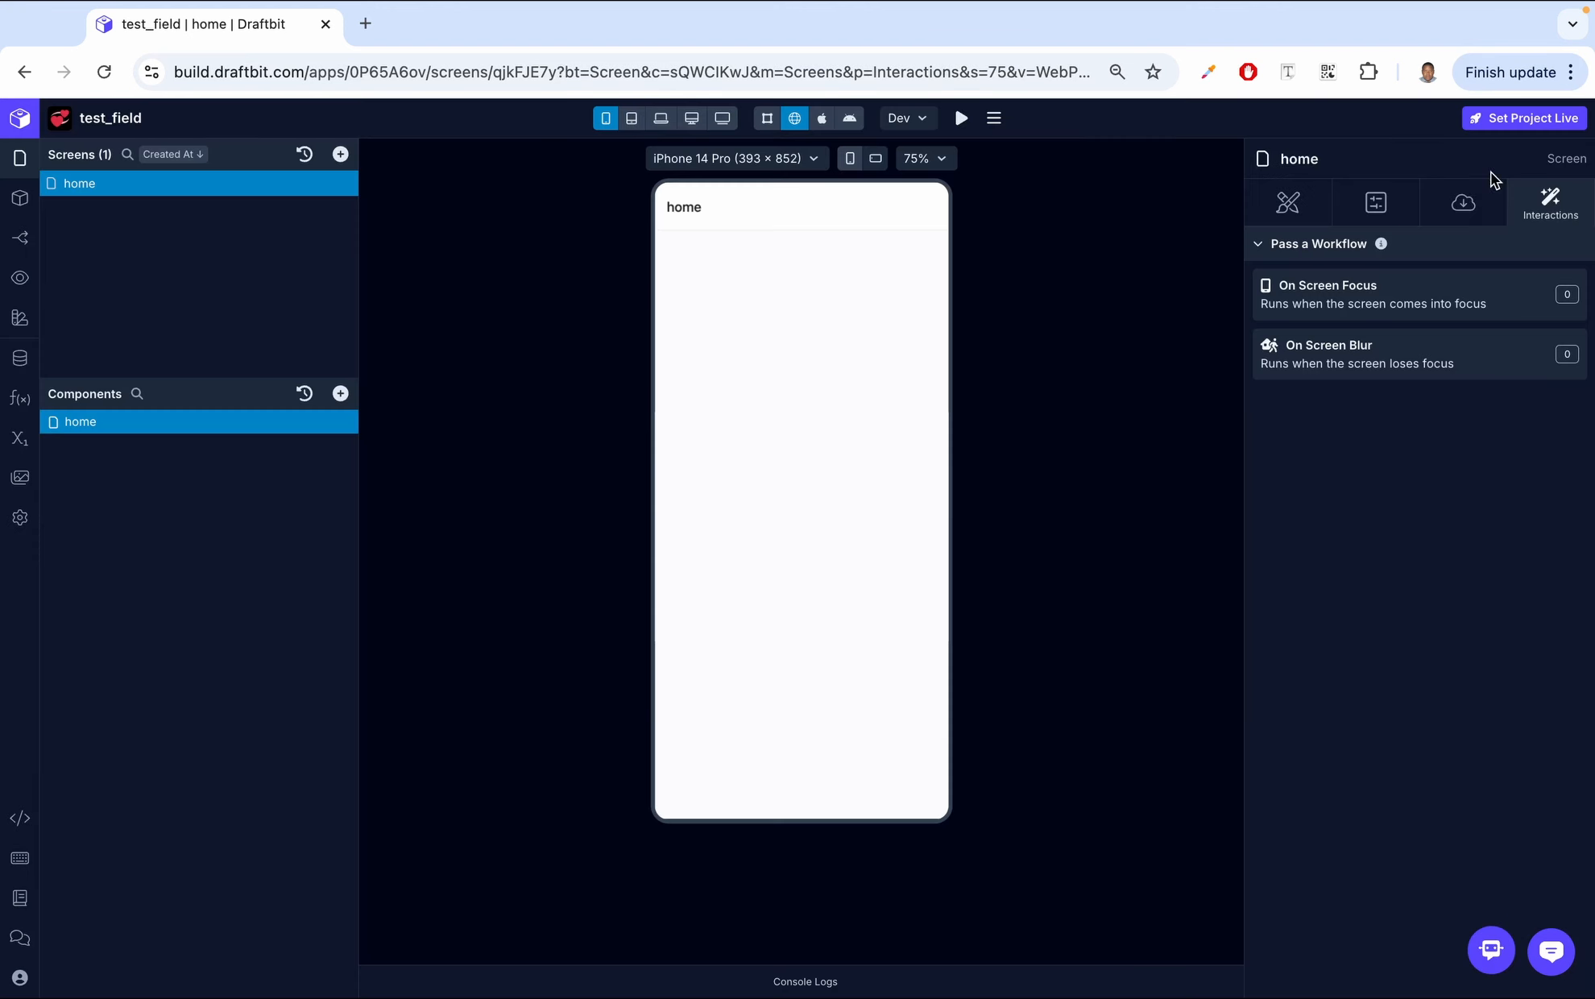
- Add a blank screen to the project
click(340, 154)
click(425, 164)
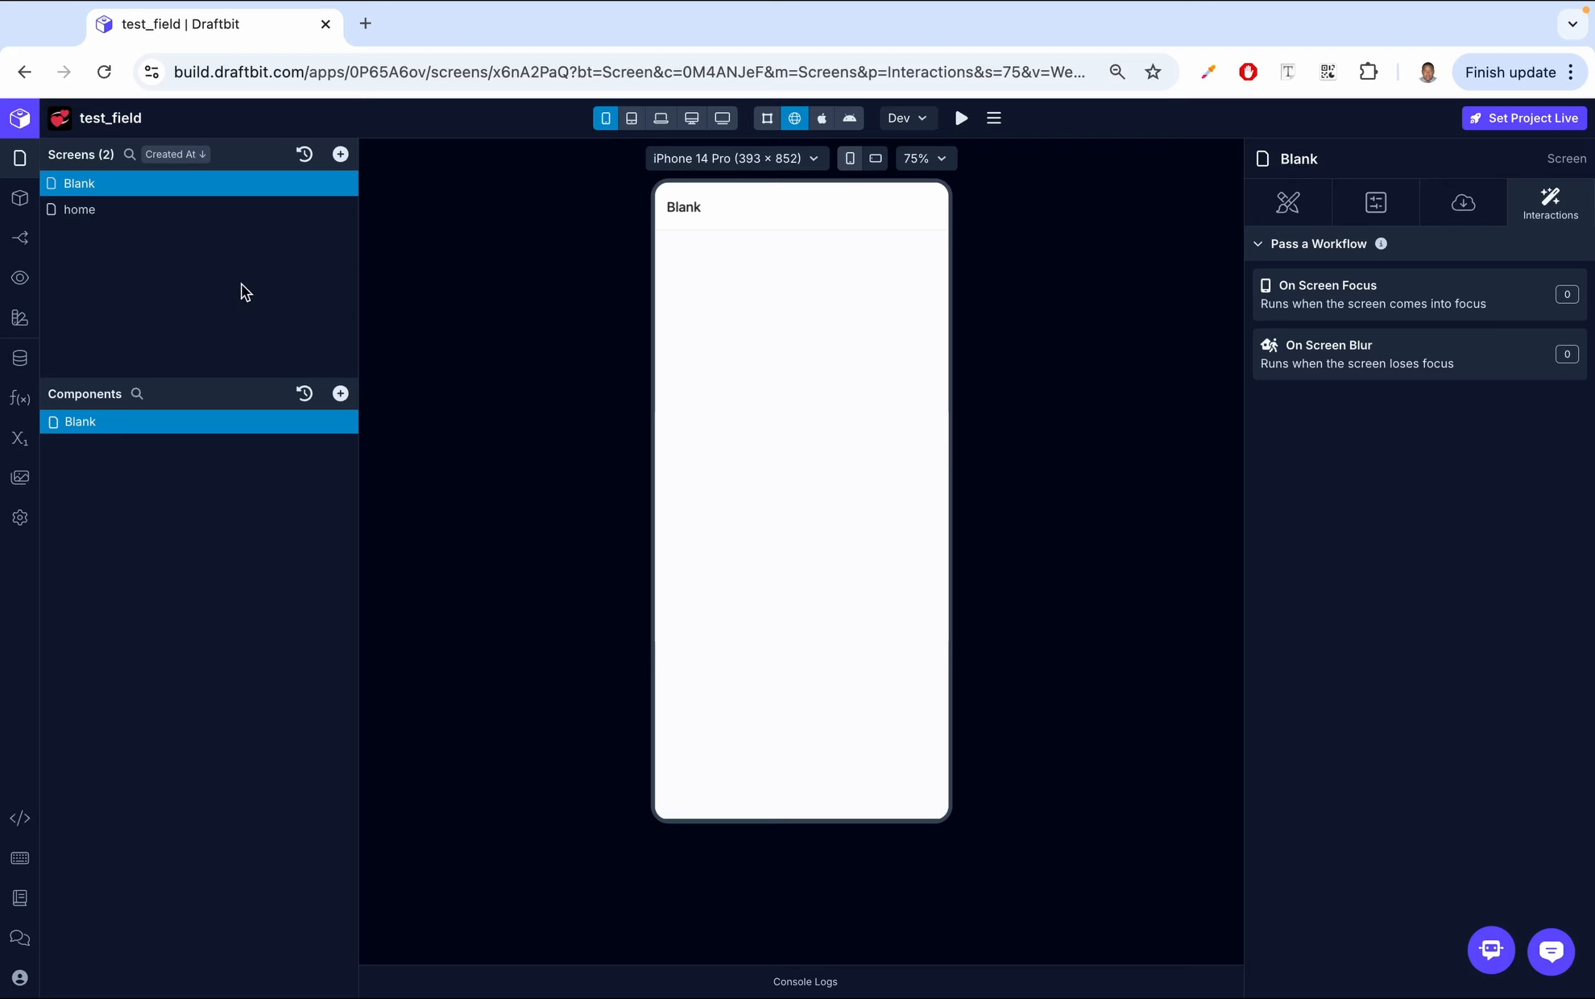
mouse_move(341, 425)
click(341, 394)
- Rename the new screen to About in its configuration
click(1379, 204)
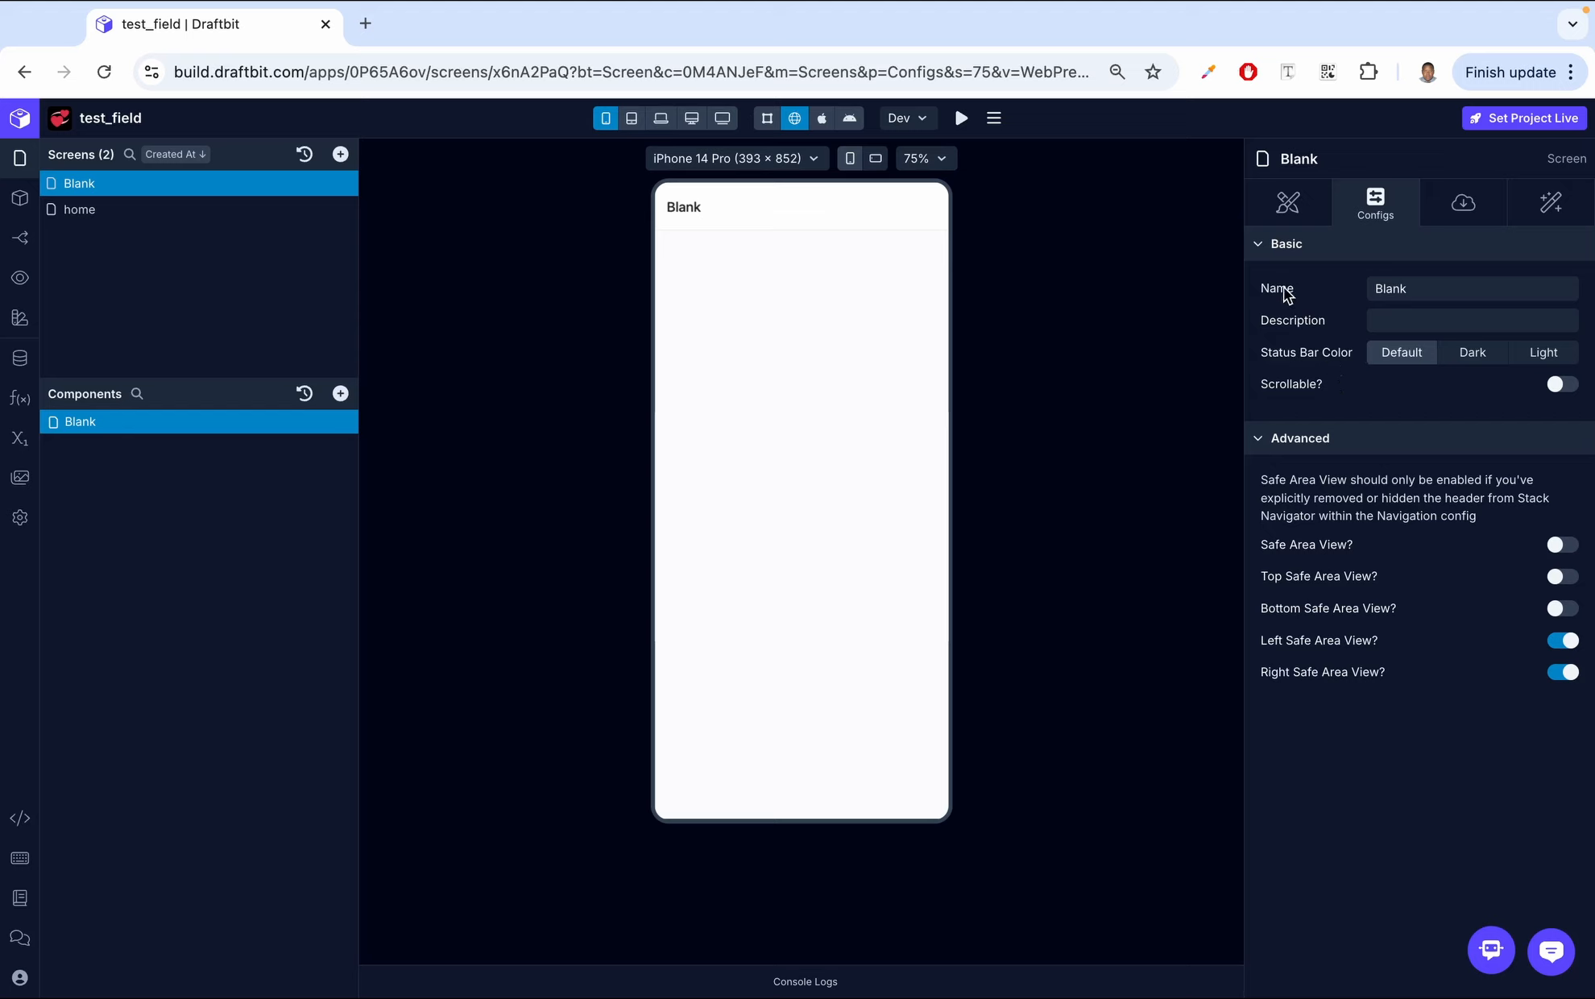
click(1417, 290)
double_click(1416, 290)
text(A)
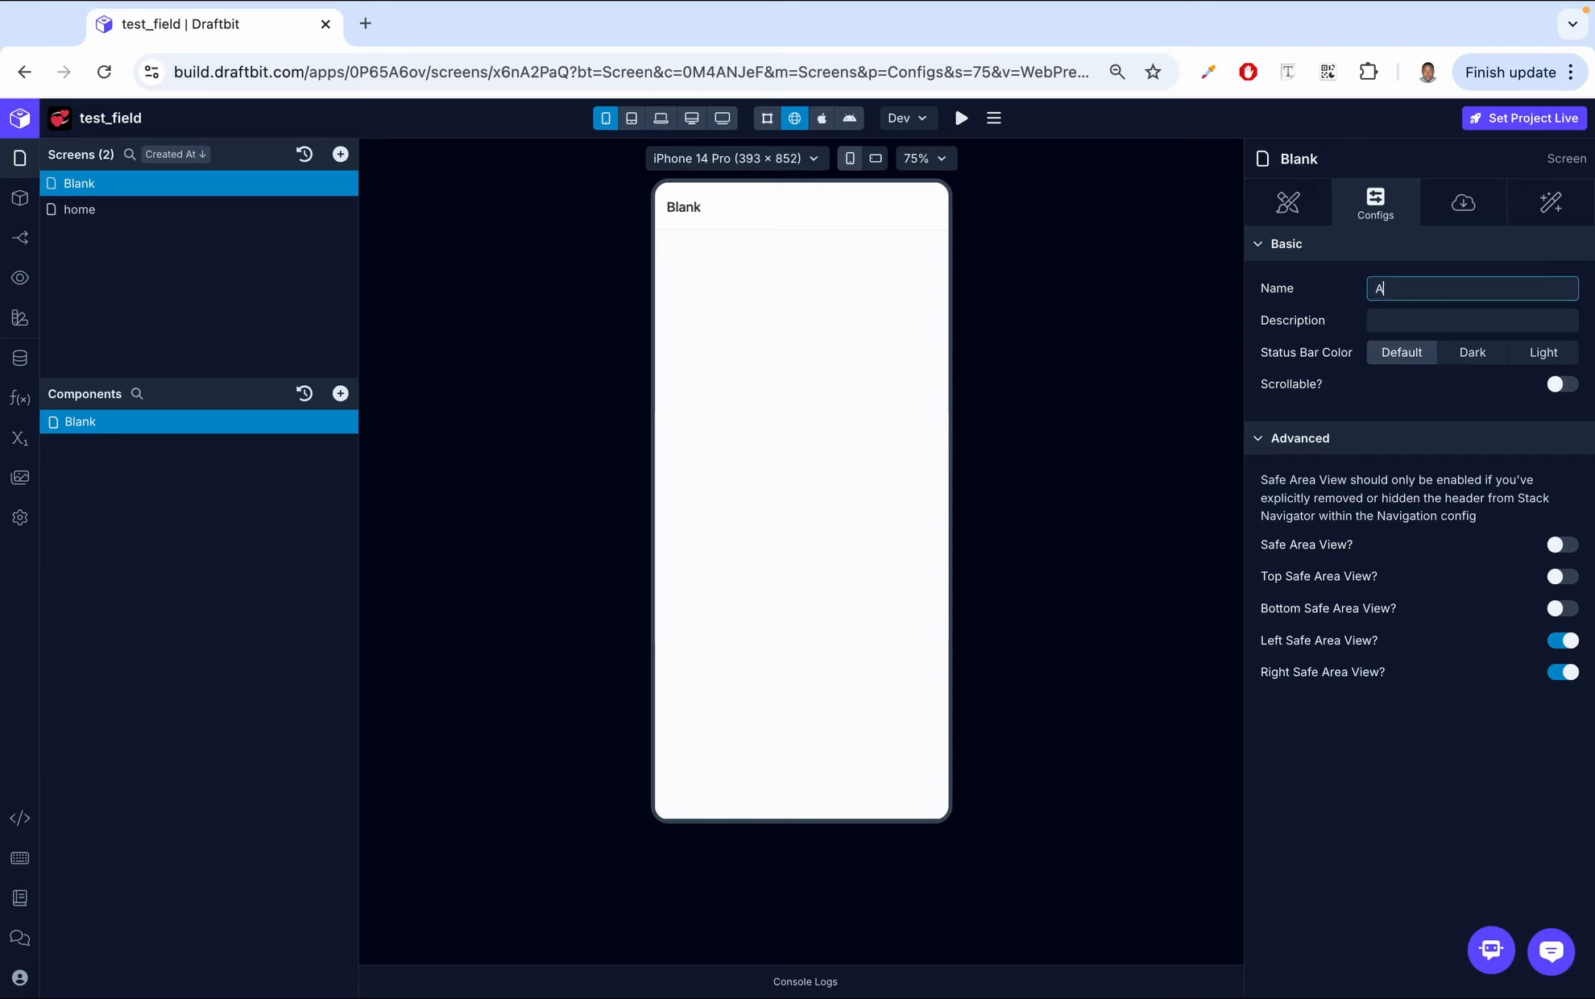
text(bout)
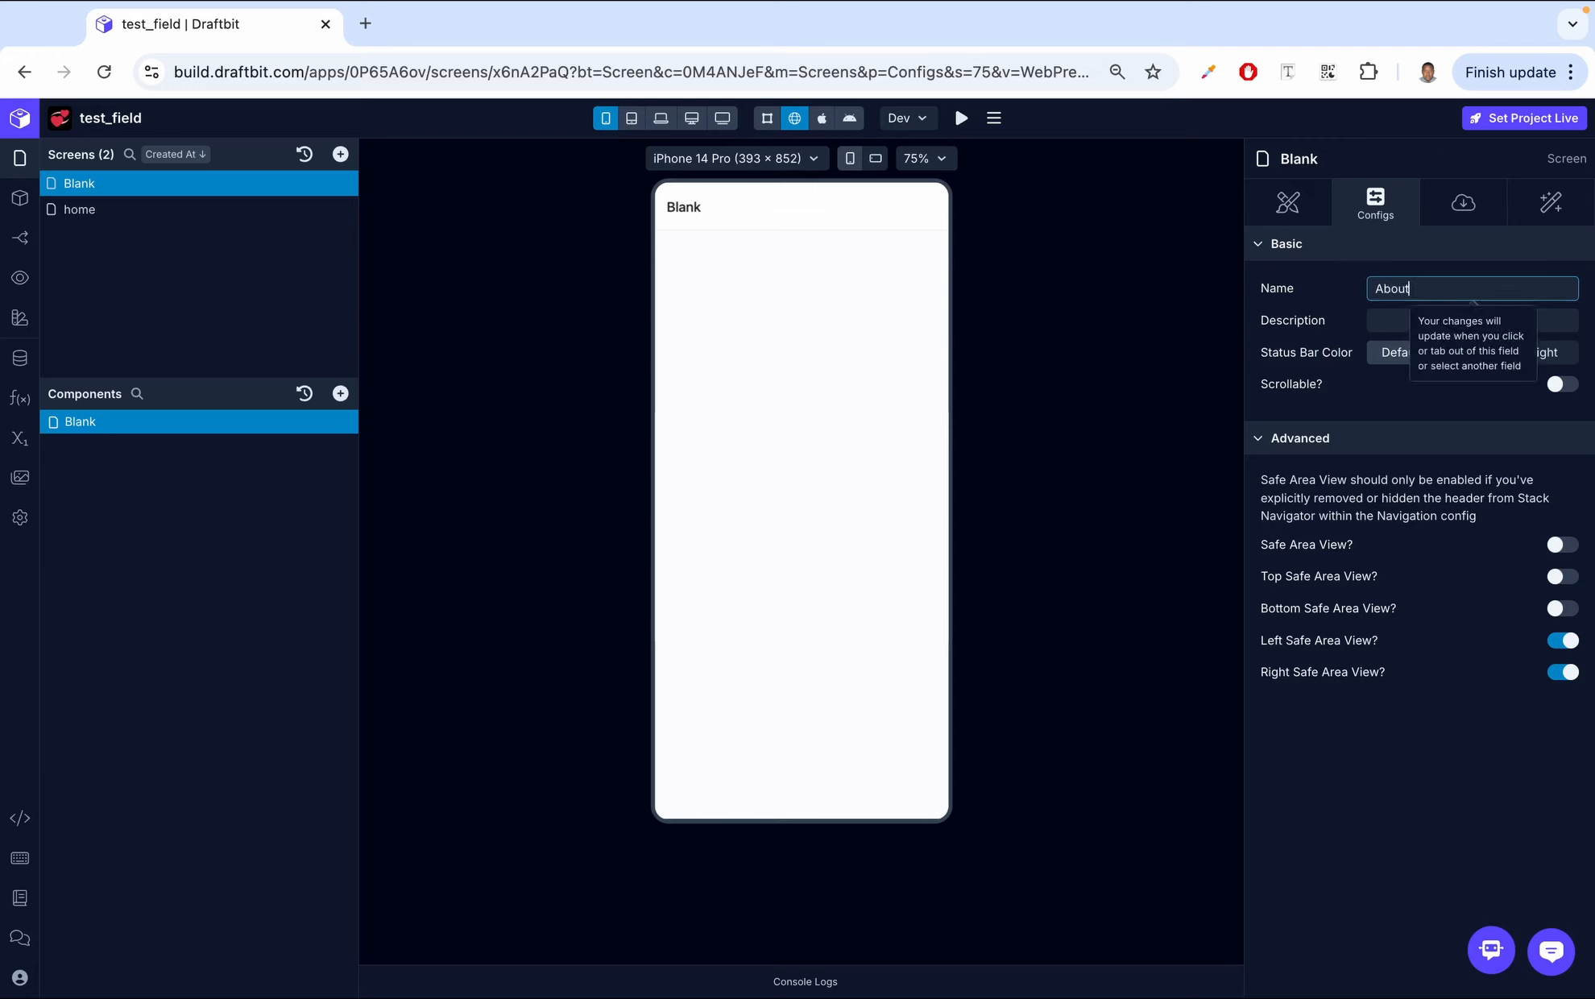
click(1339, 272)
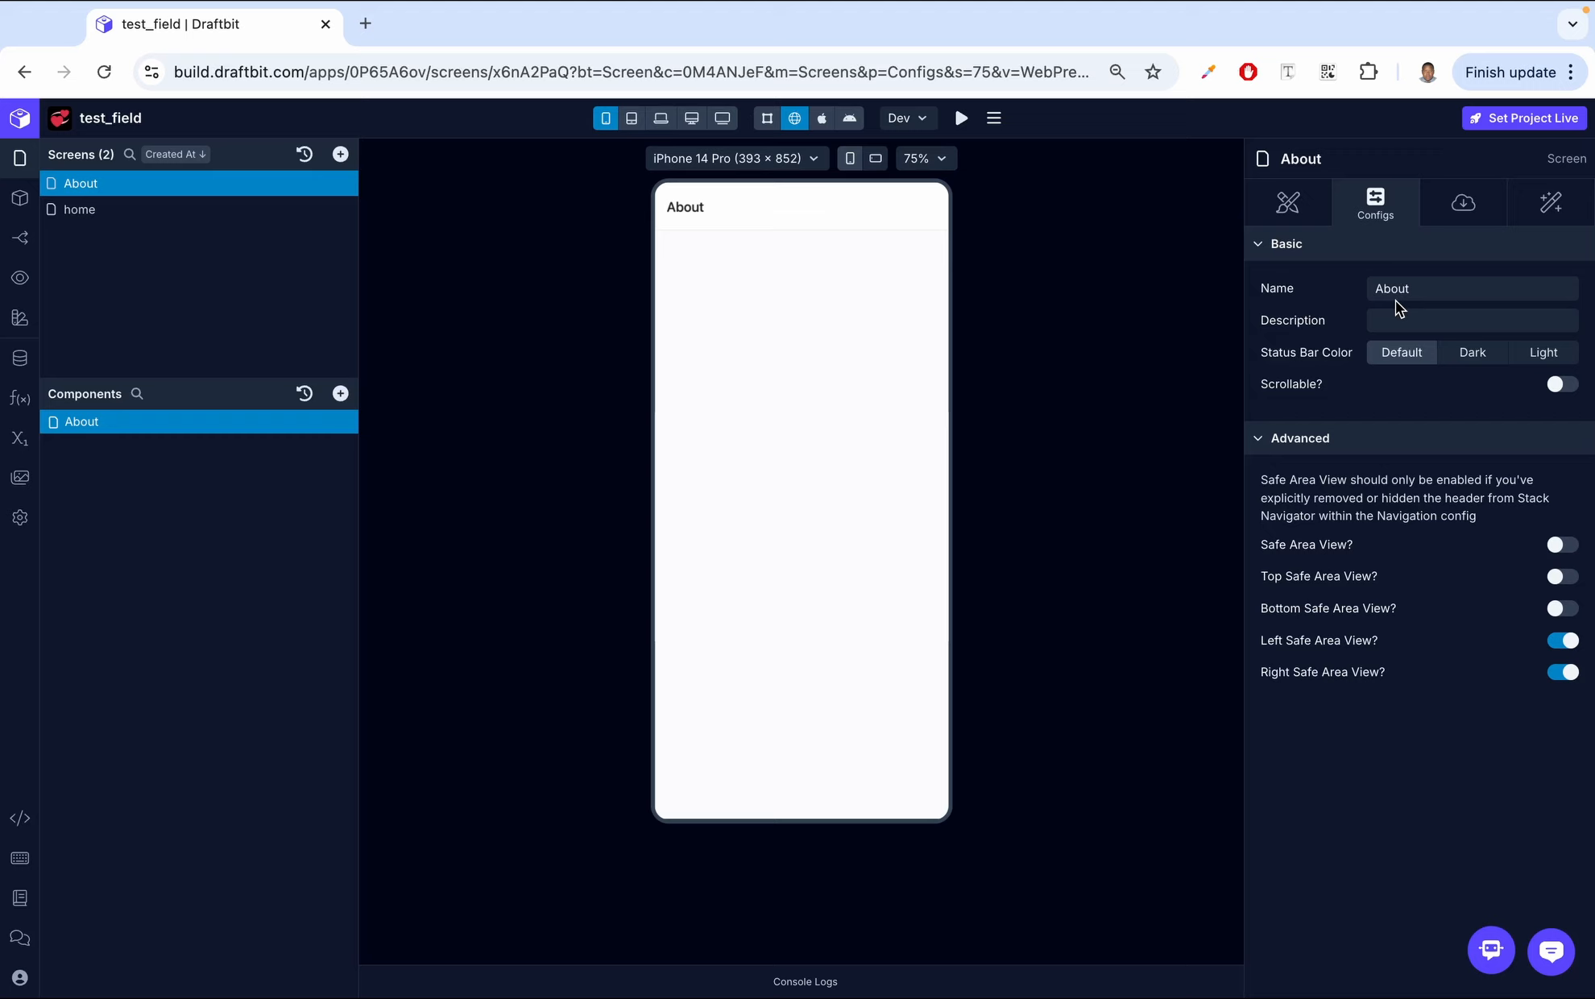
- Set the About screen's description to example
click(1381, 321)
text(example)
click(1342, 298)
- Preview the About screen on the iOS device
click(822, 119)
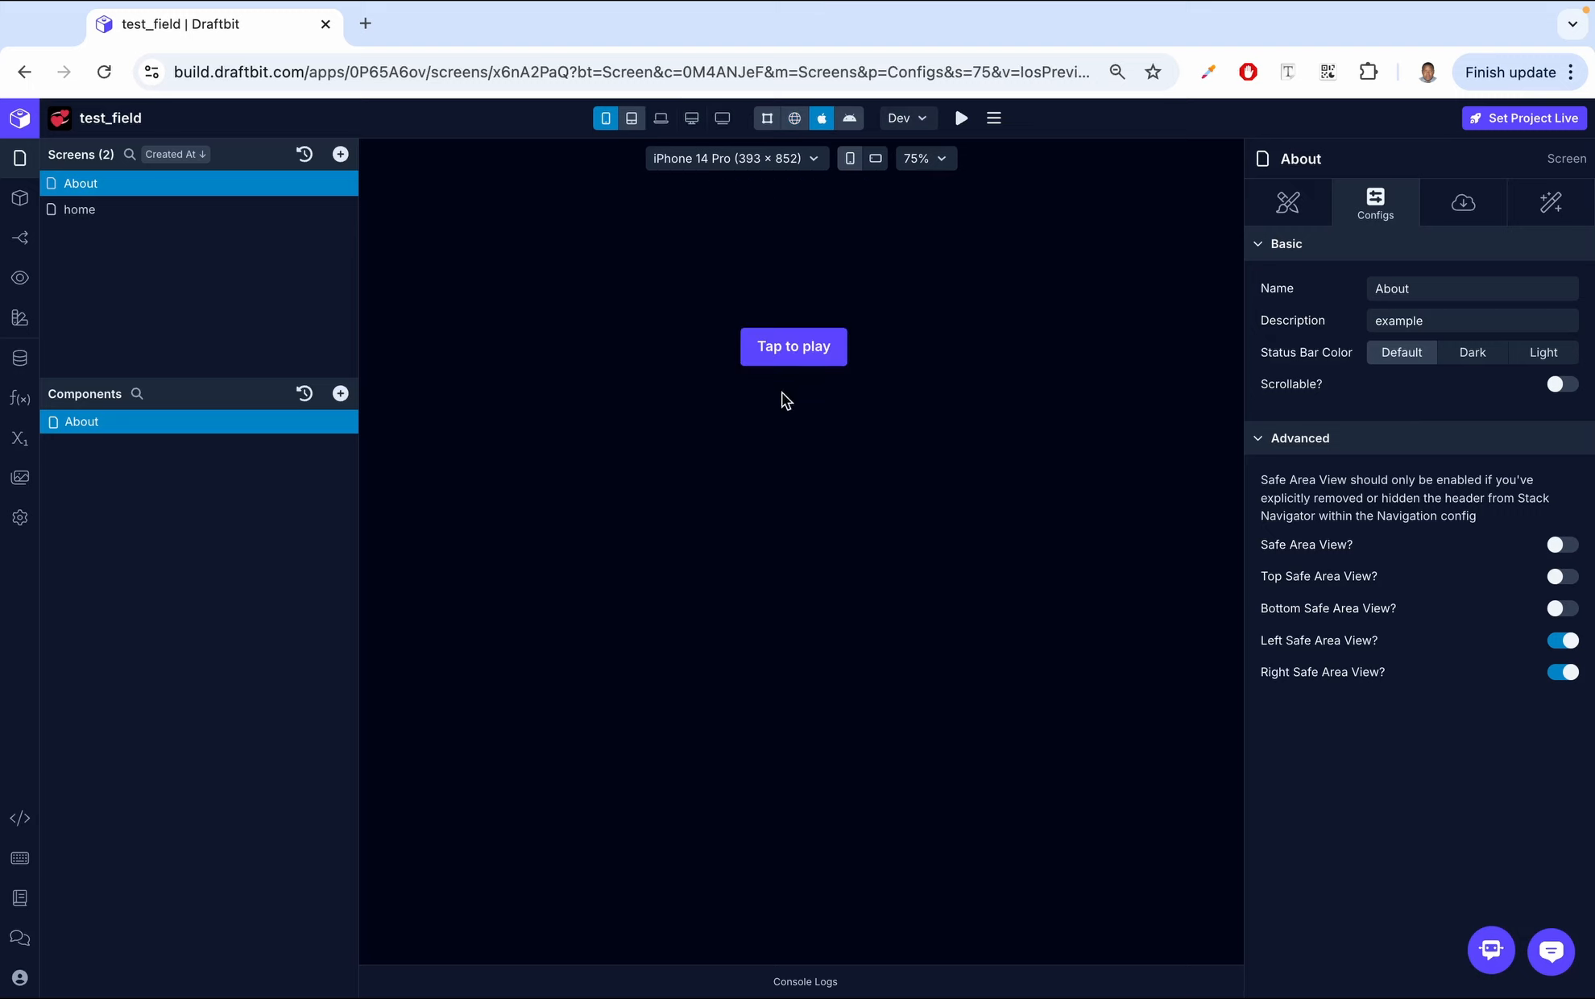
click(792, 348)
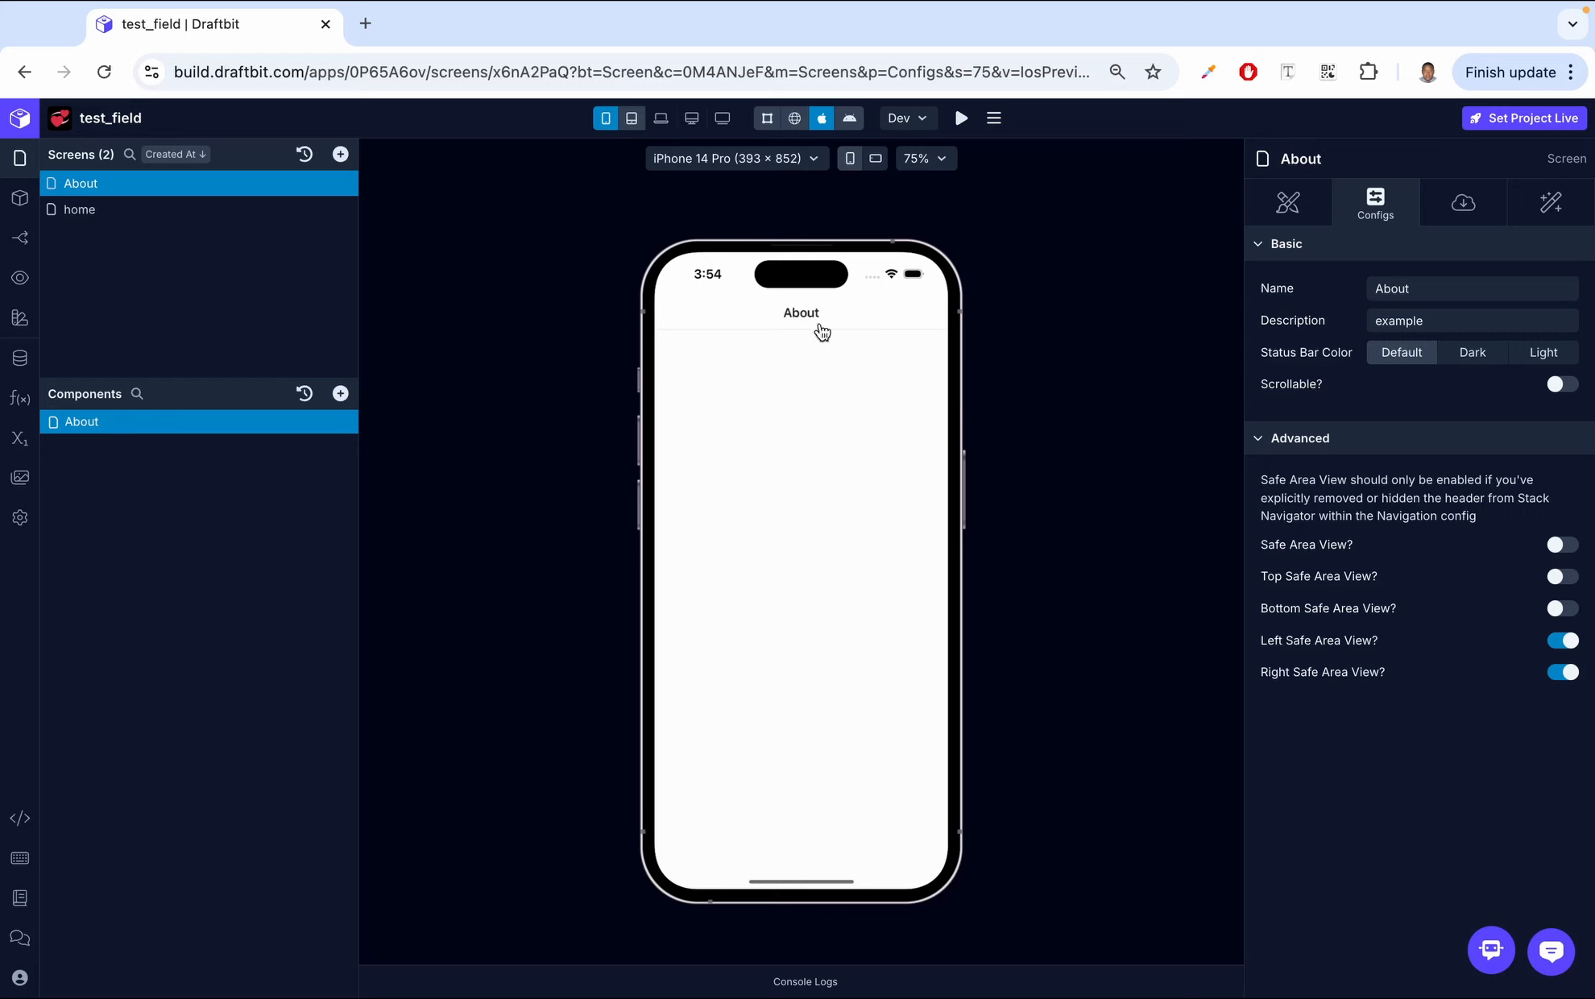
- Try the Dark and Light status bar colours, then restore Default
click(1486, 356)
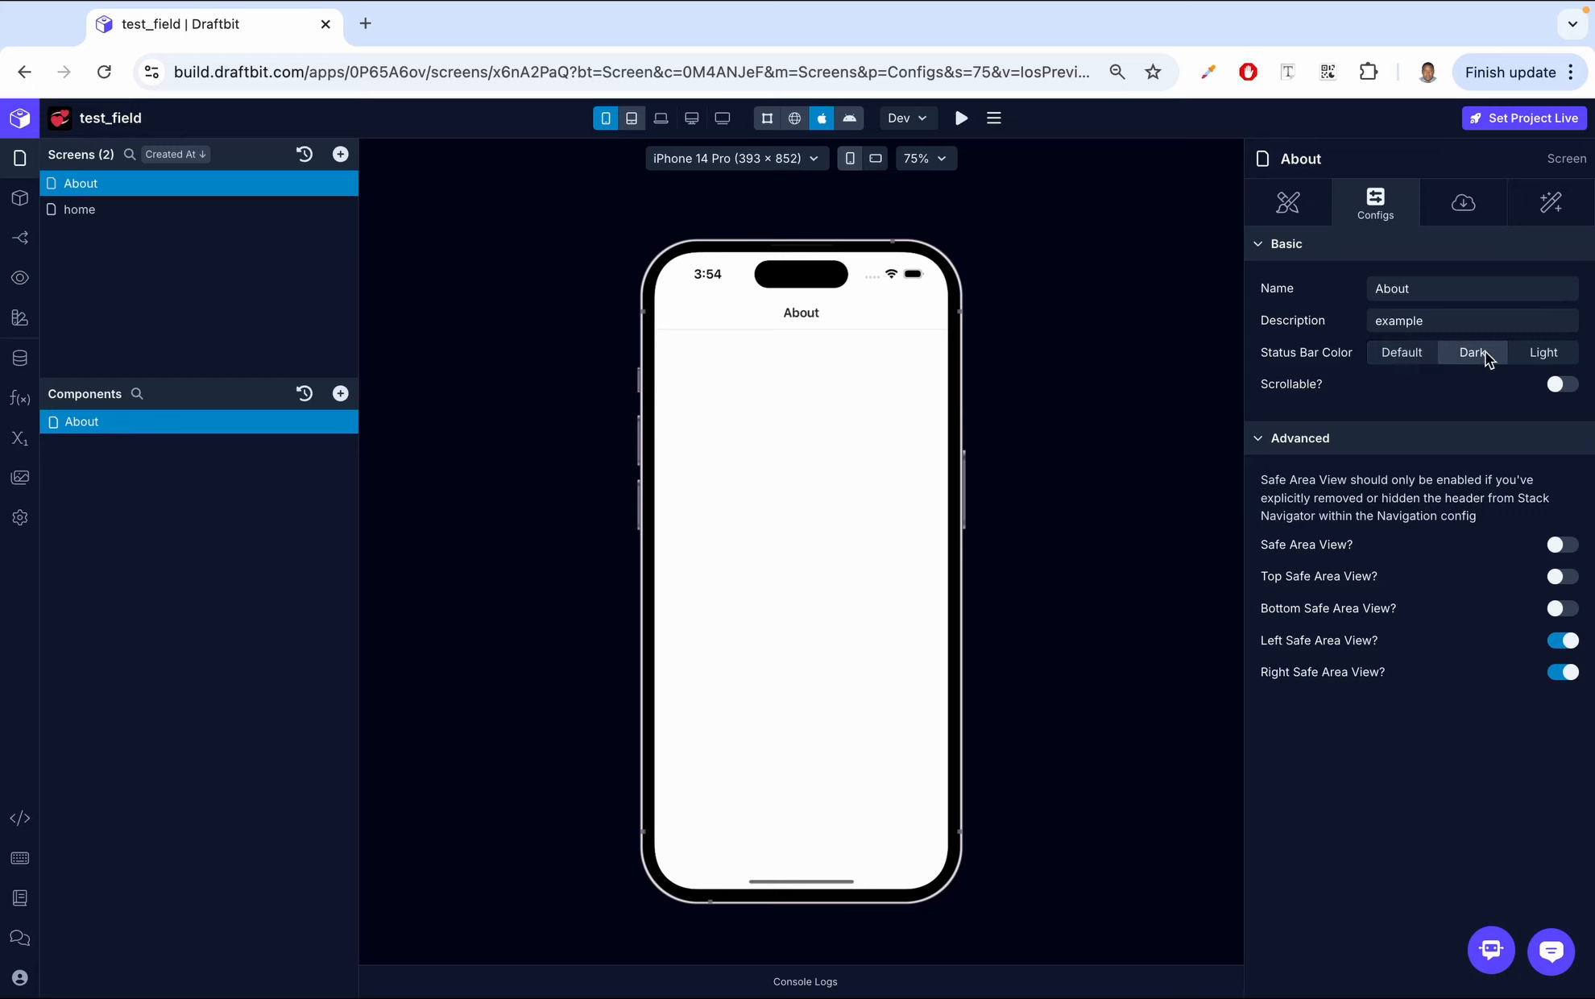
click(1548, 358)
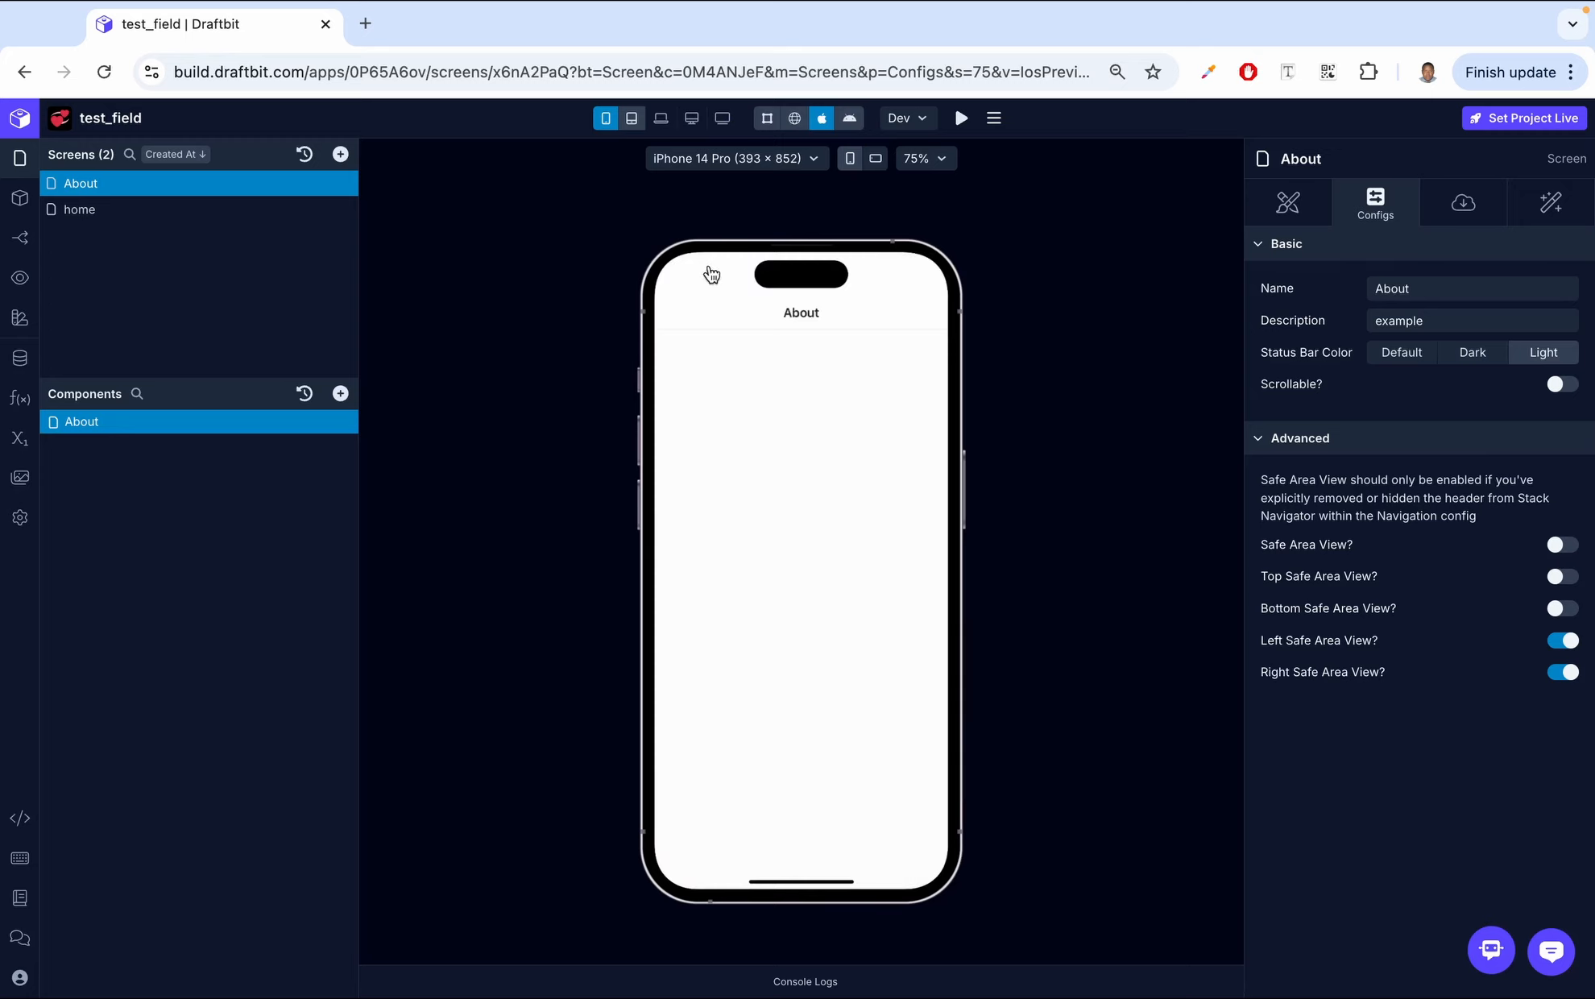
click(1422, 356)
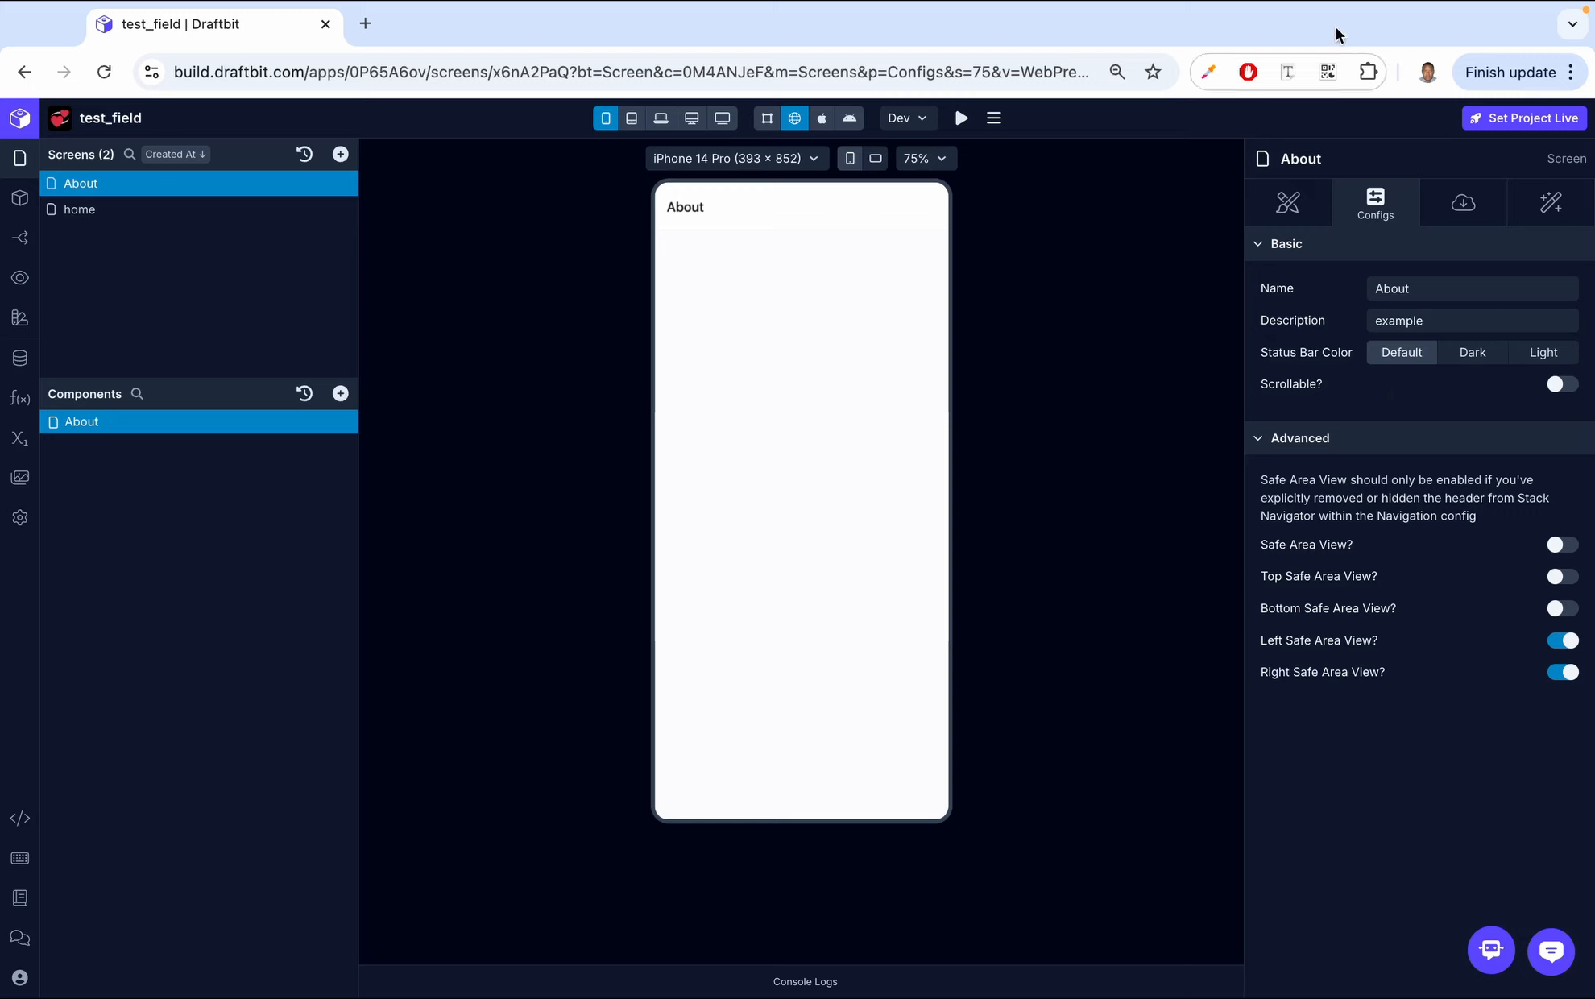
- Preview the About screen on the Android device
click(848, 120)
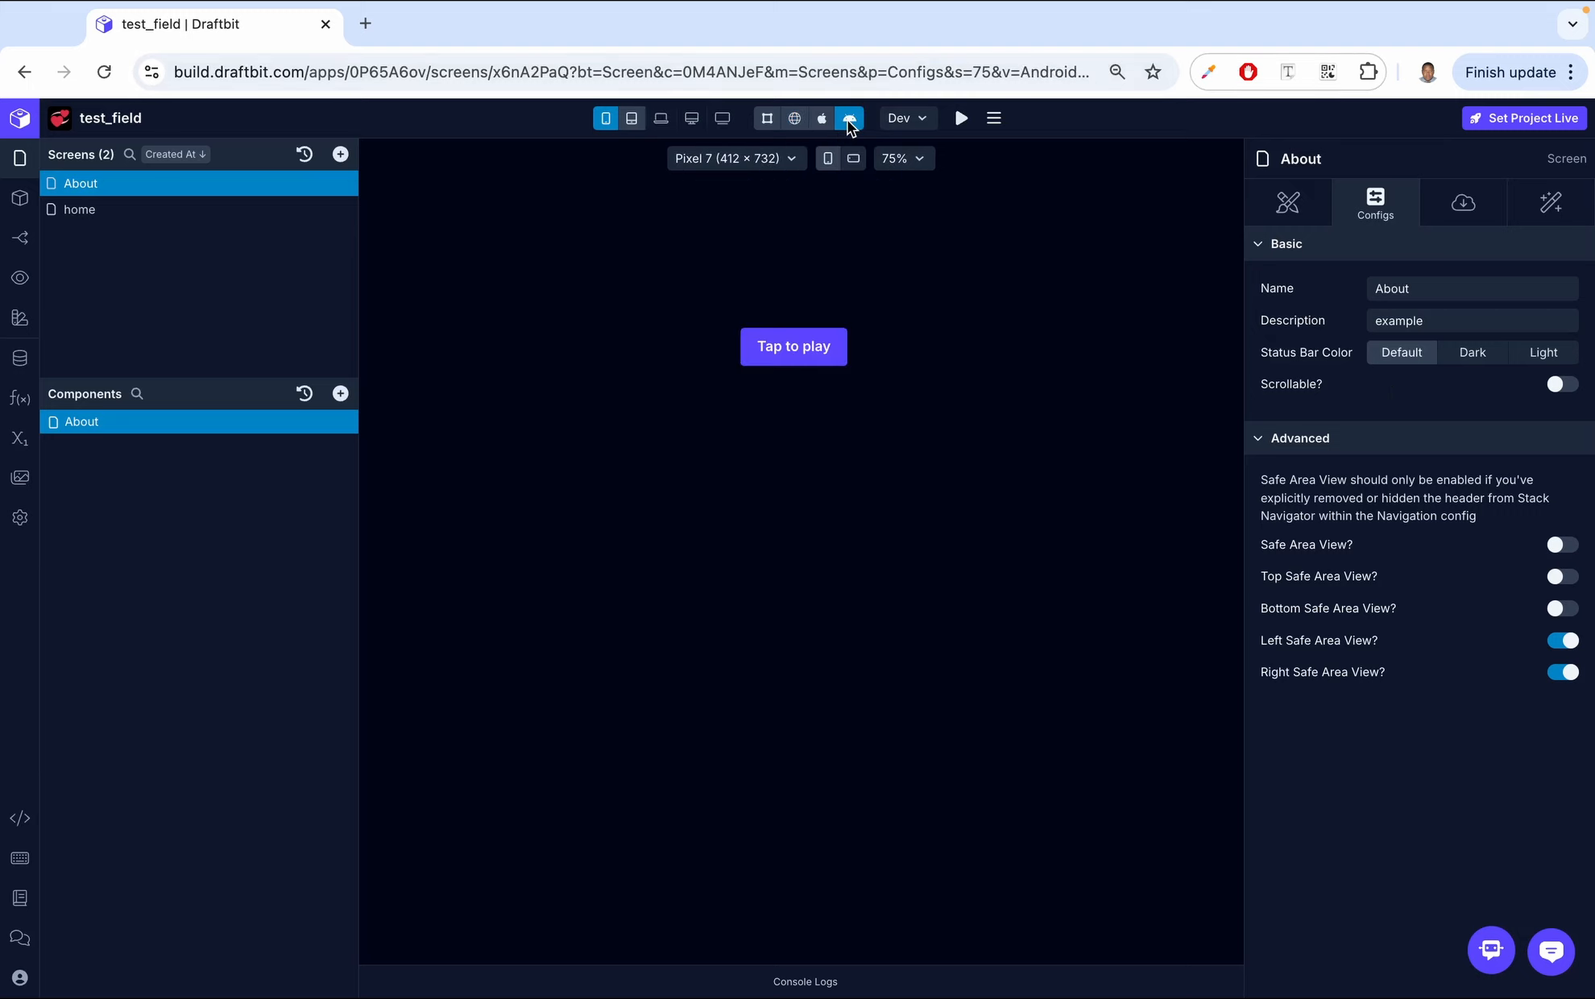
click(790, 359)
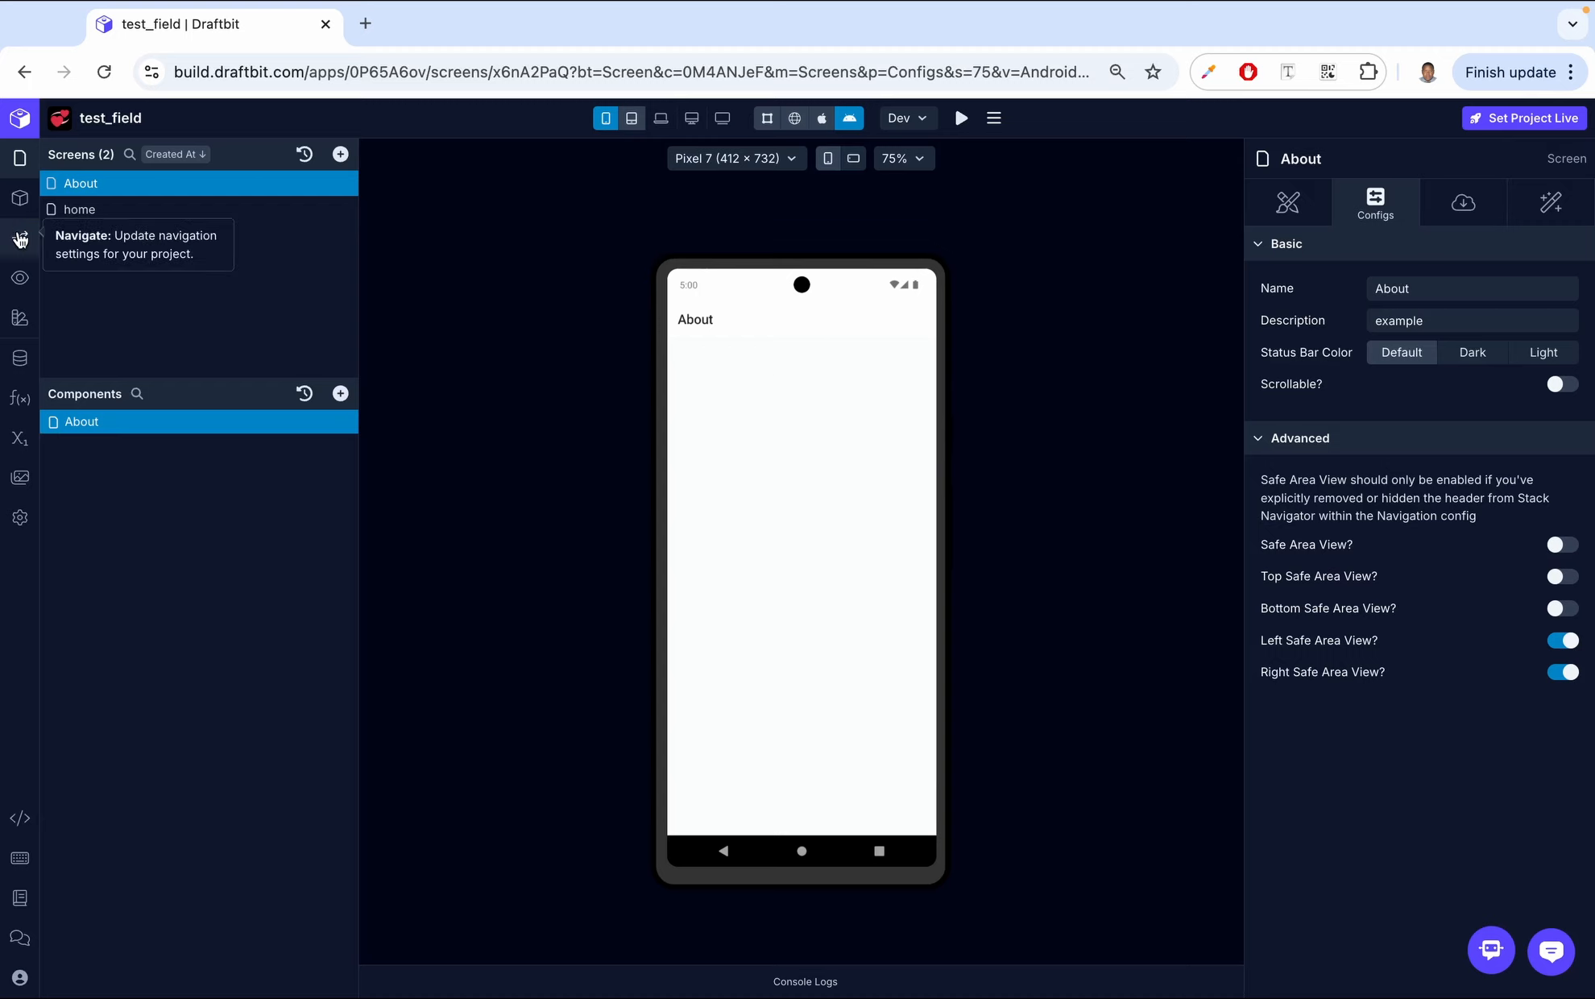
- Turn off Show Header for the Root Navigator
click(20, 240)
click(145, 182)
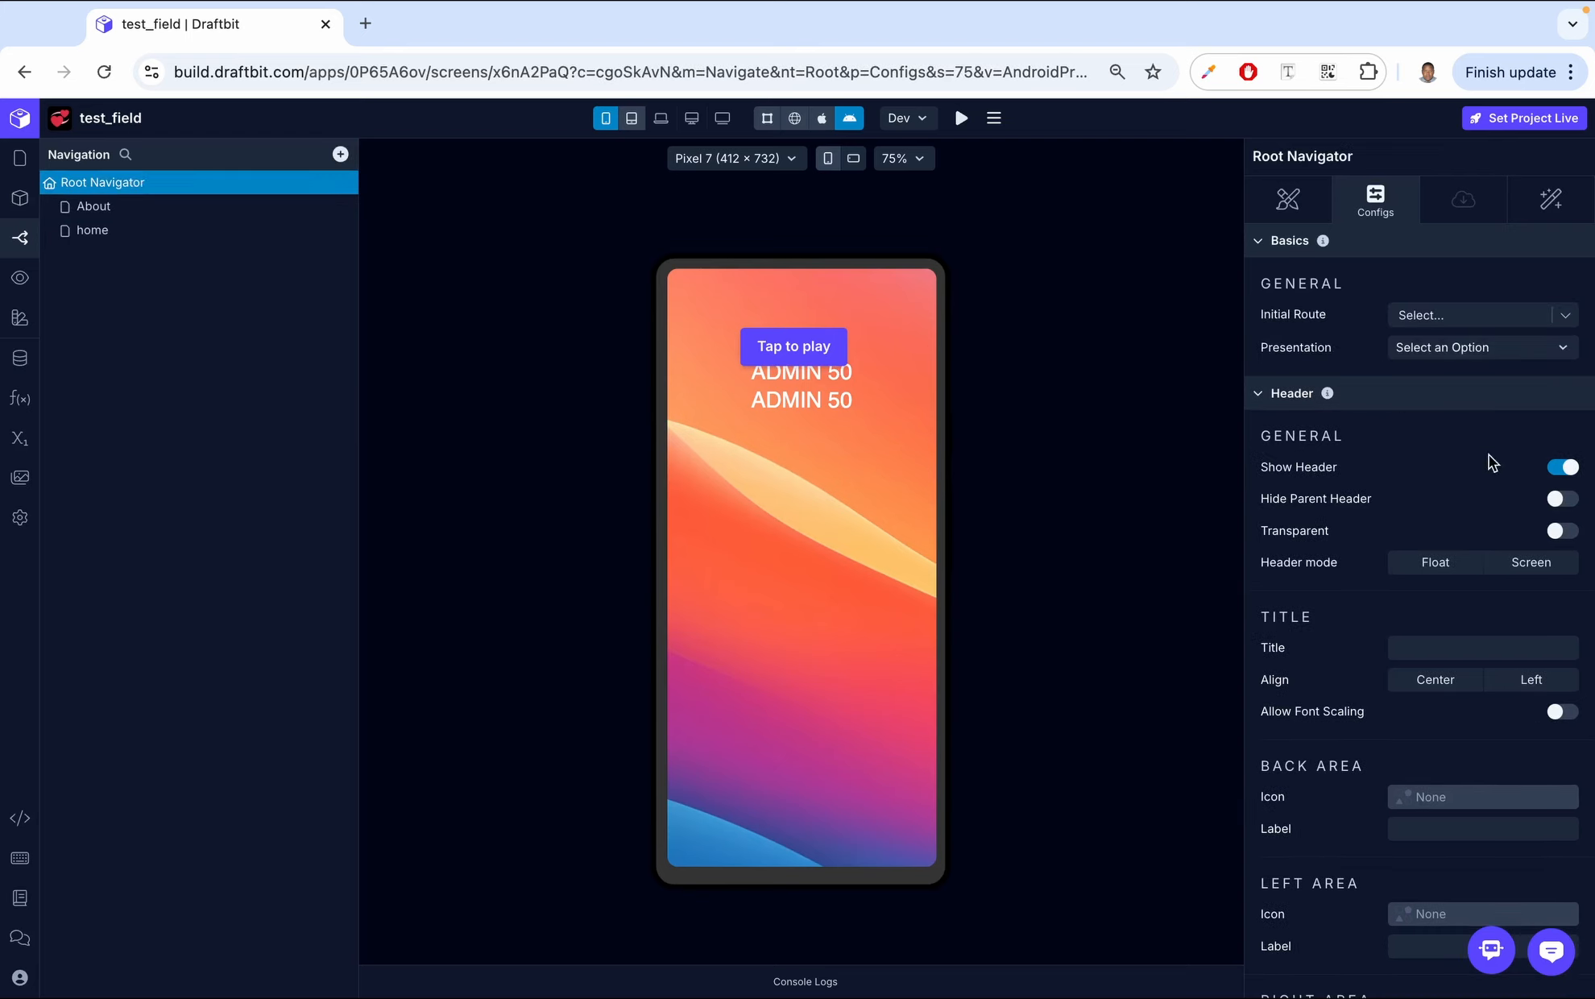
click(1562, 467)
- Add a Text component to the About screen
click(20, 158)
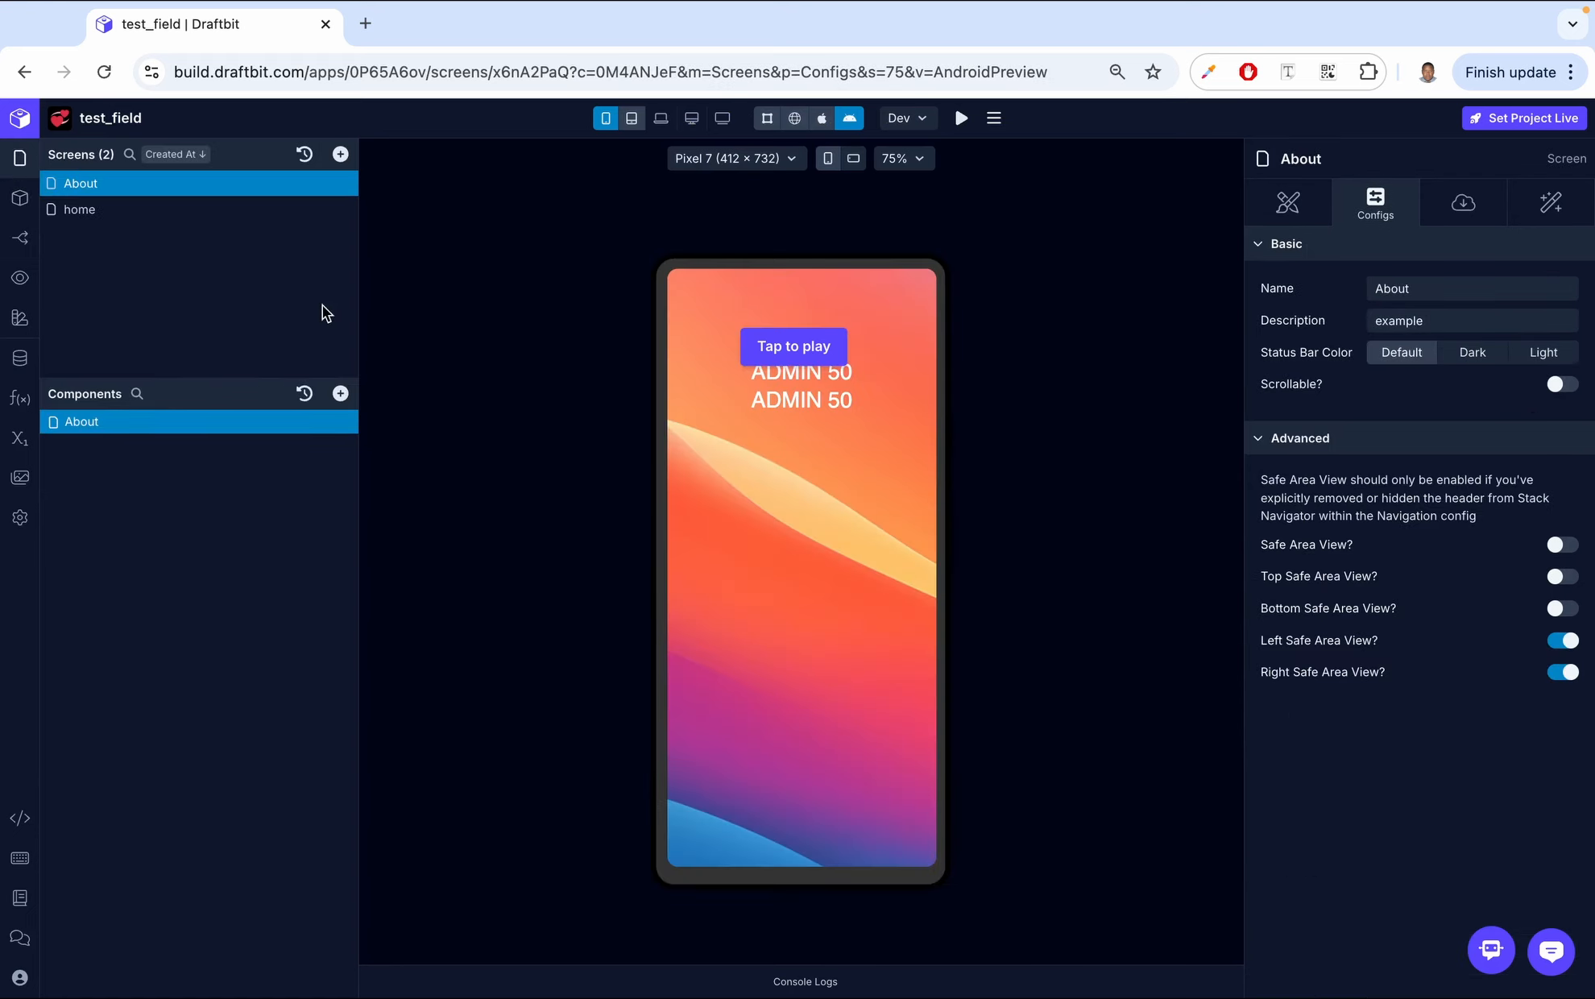
click(786, 346)
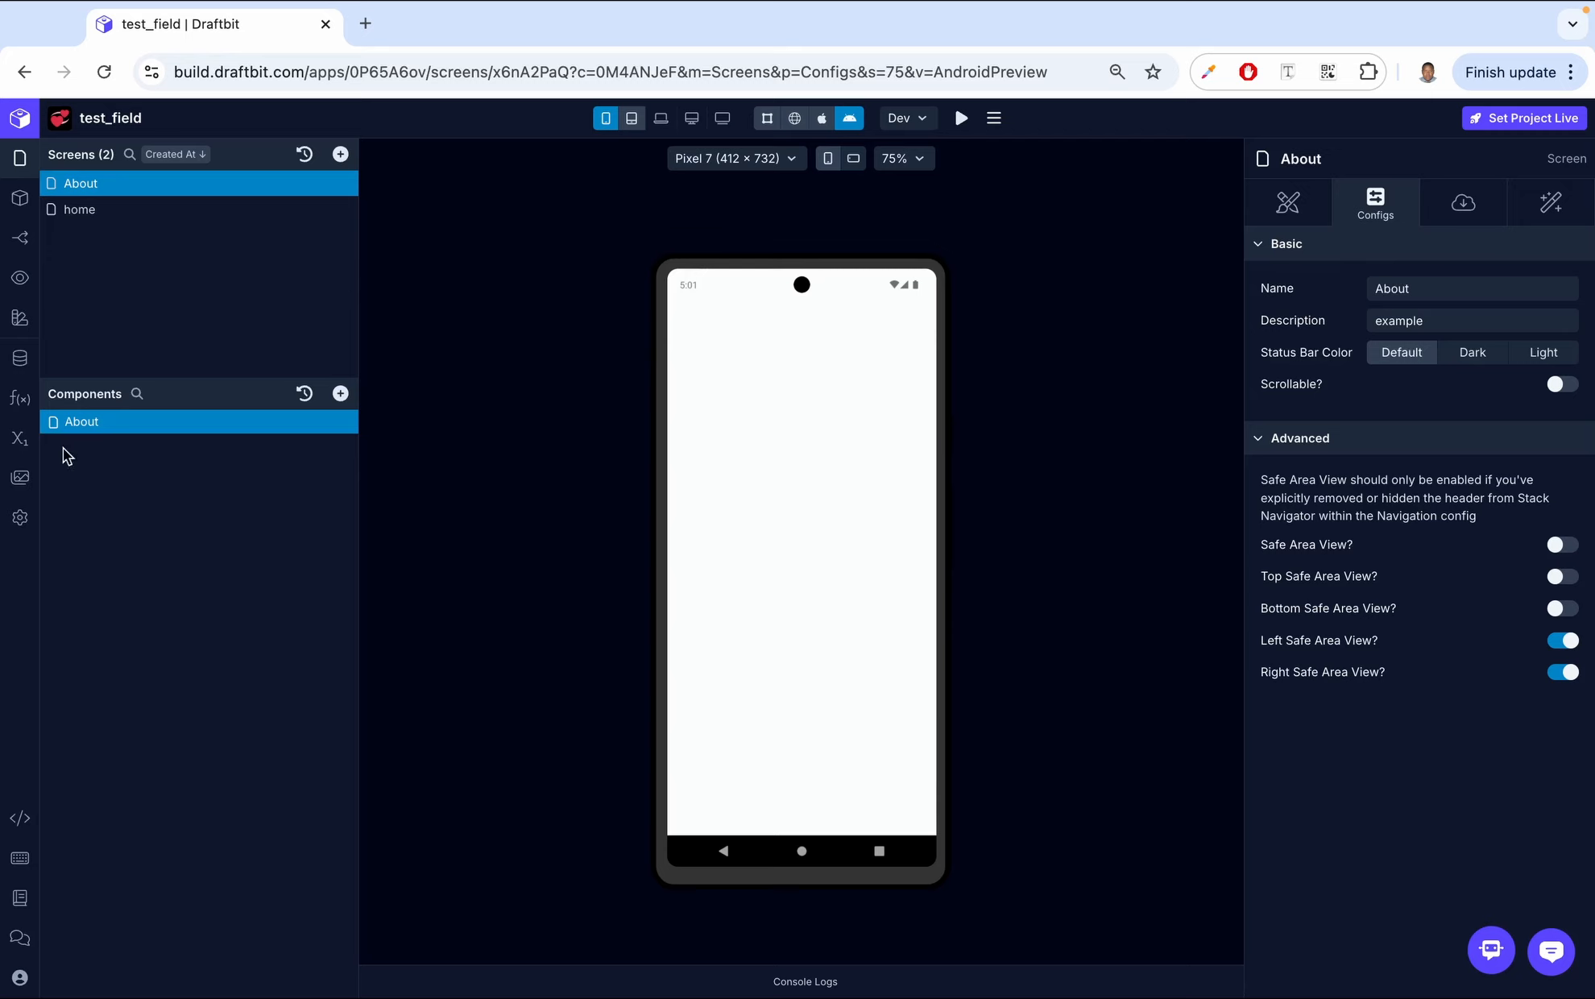
click(342, 392)
click(517, 308)
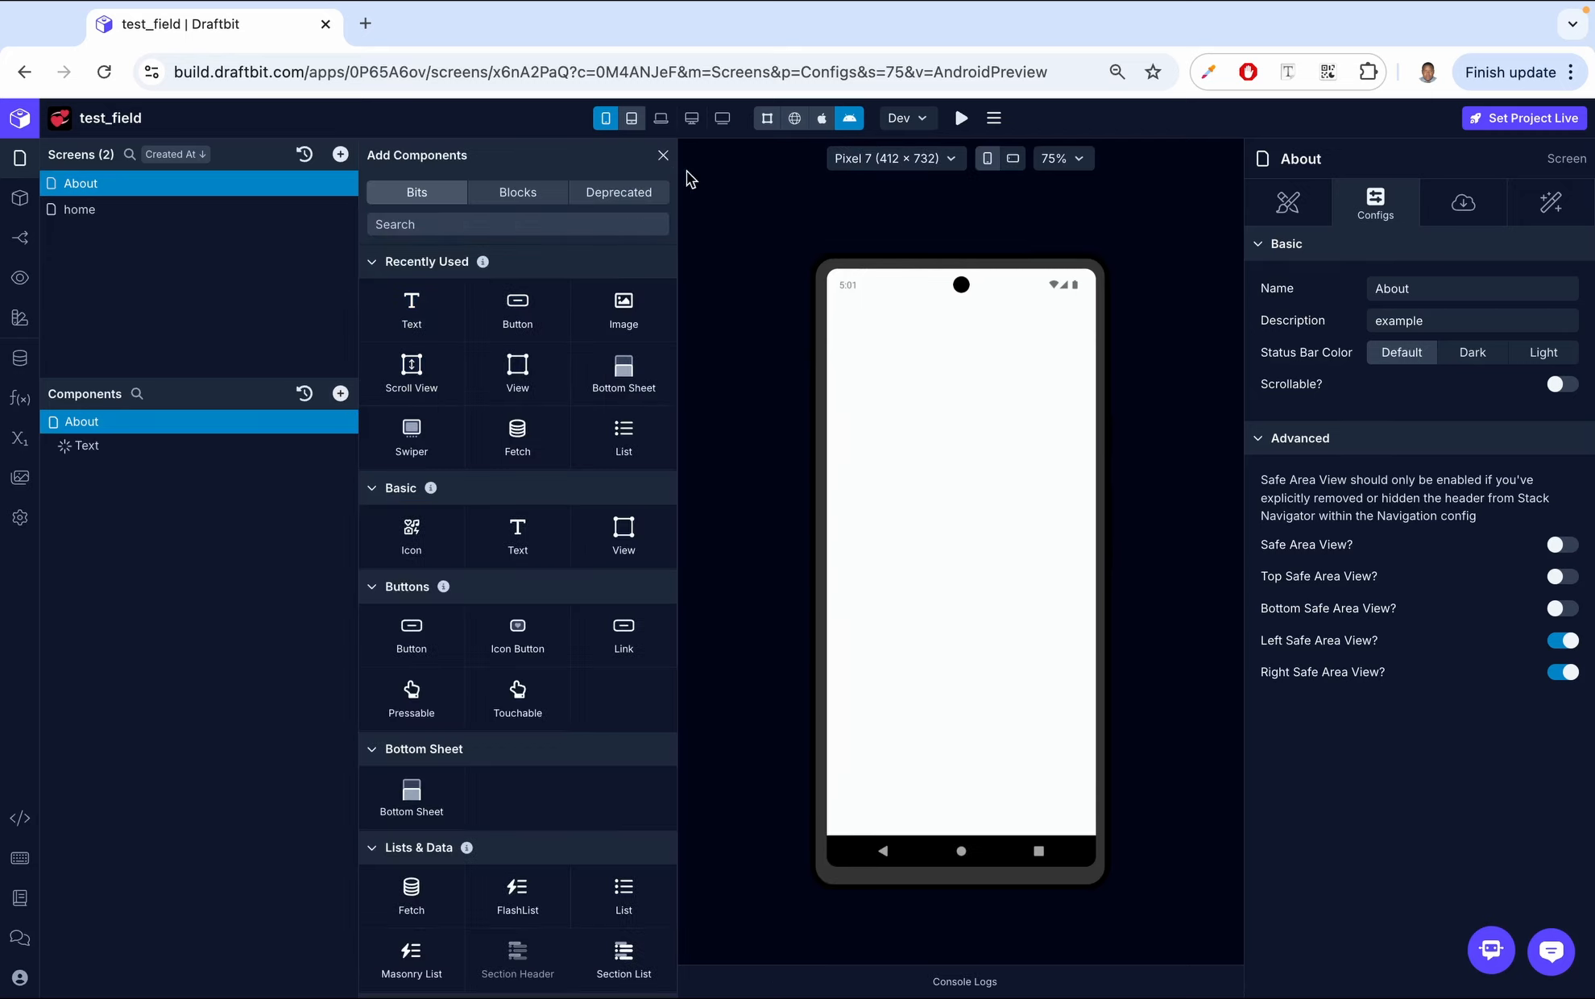
click(663, 155)
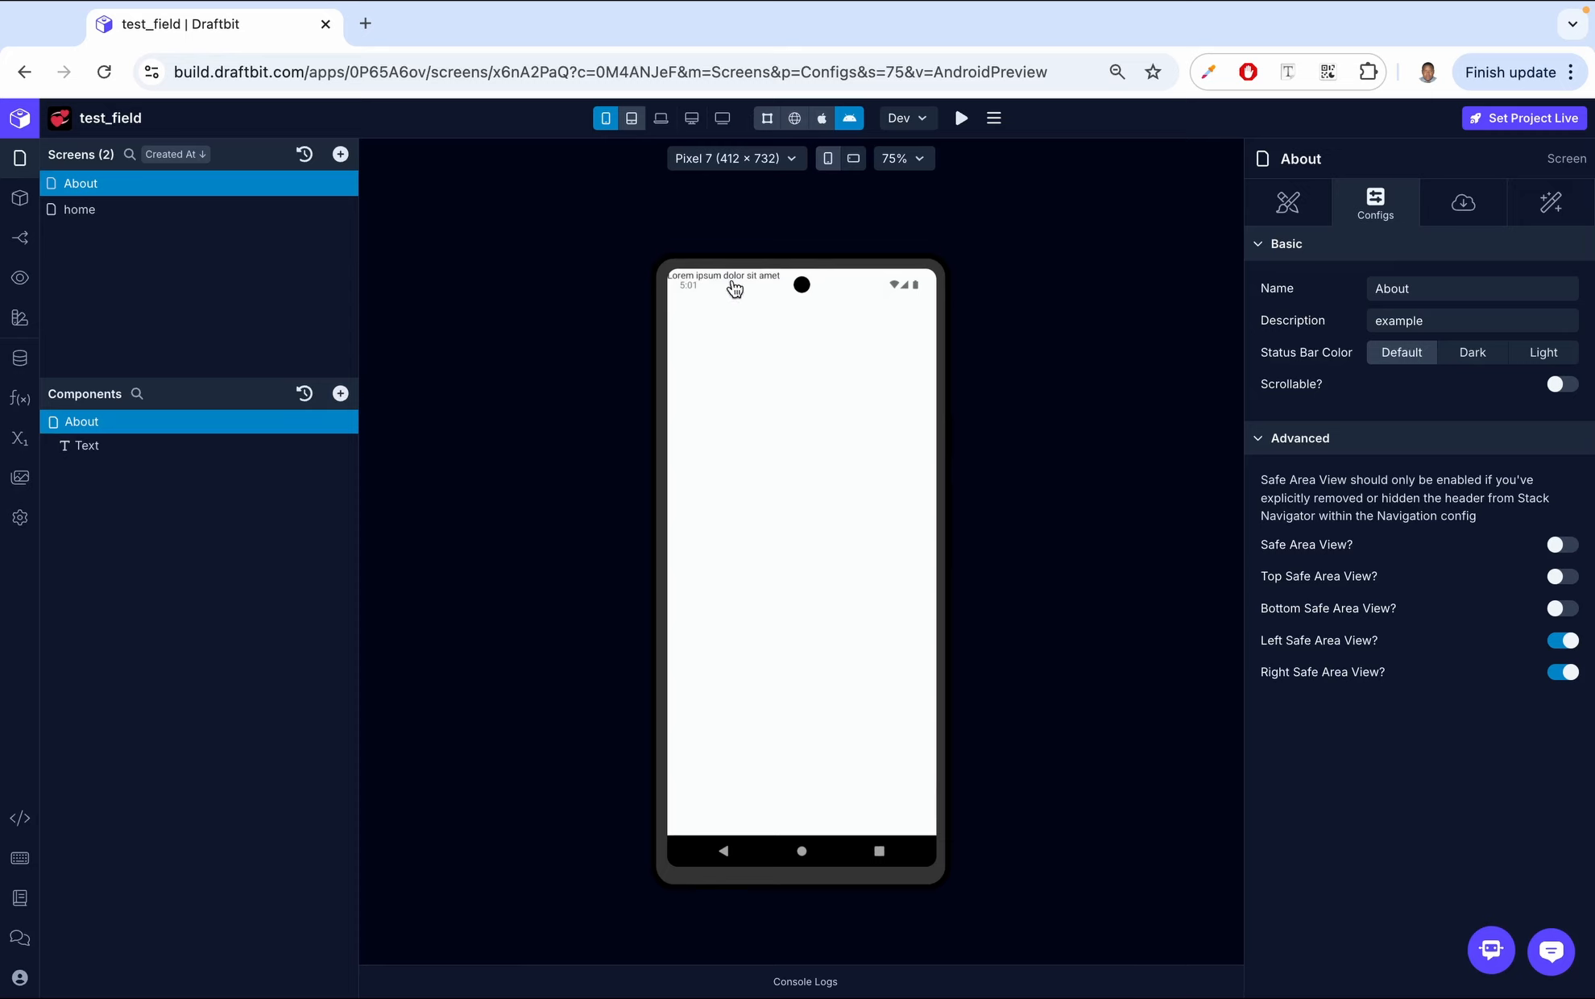
- Enable Top Safe Area View for the About screen
click(917, 158)
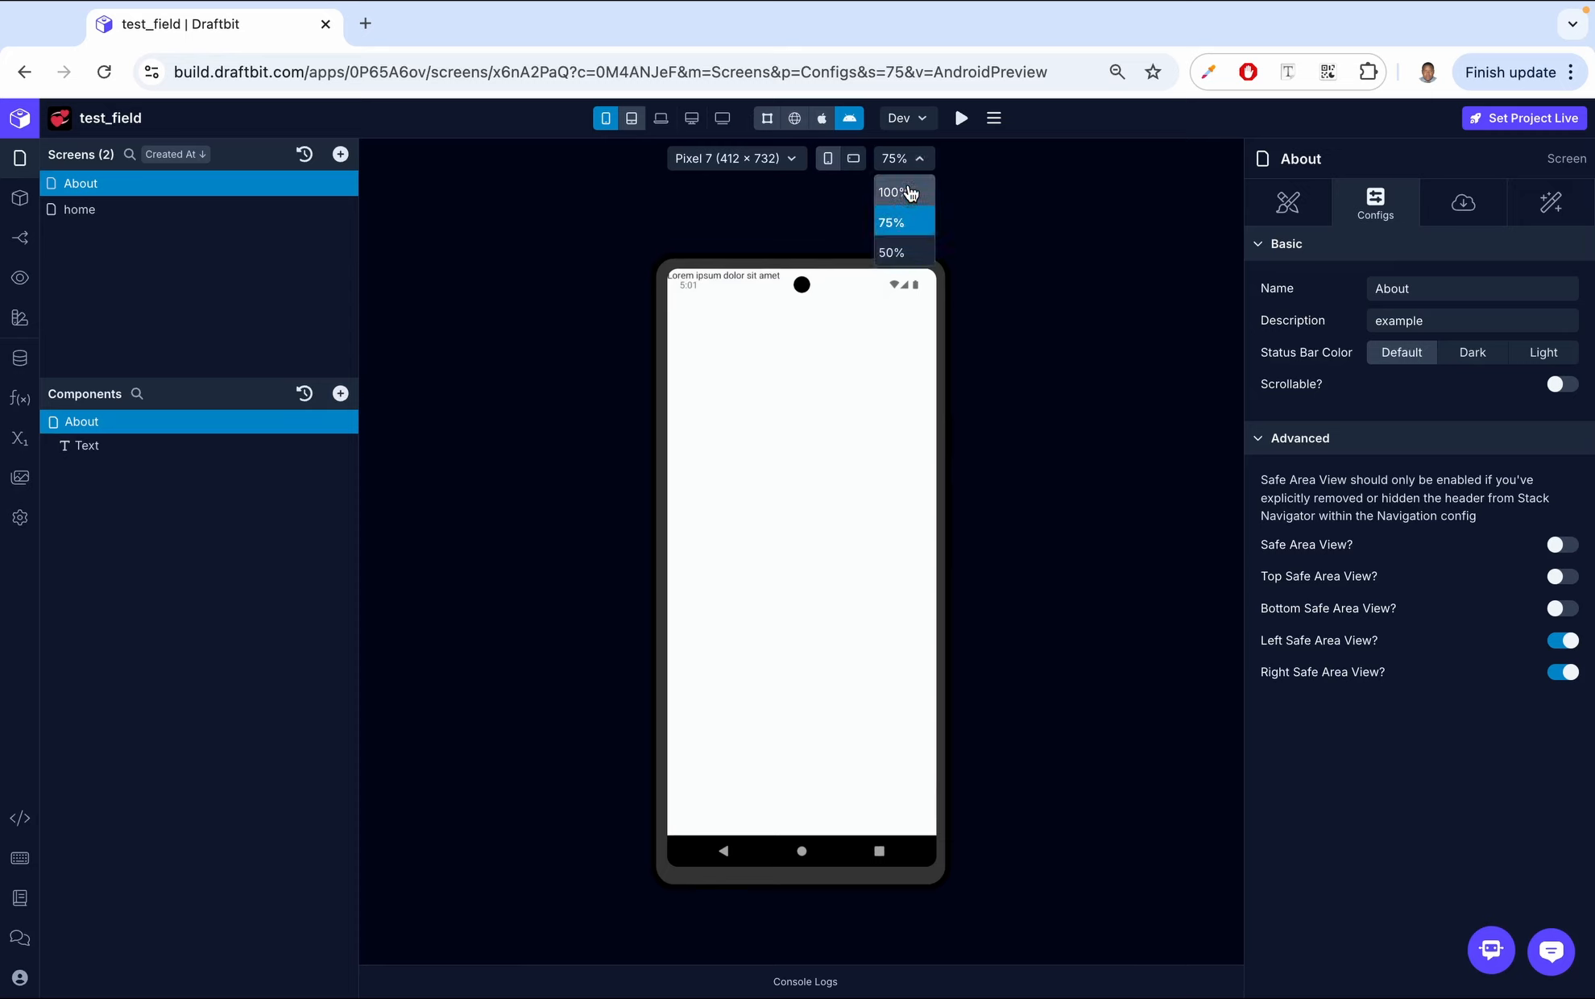
click(909, 192)
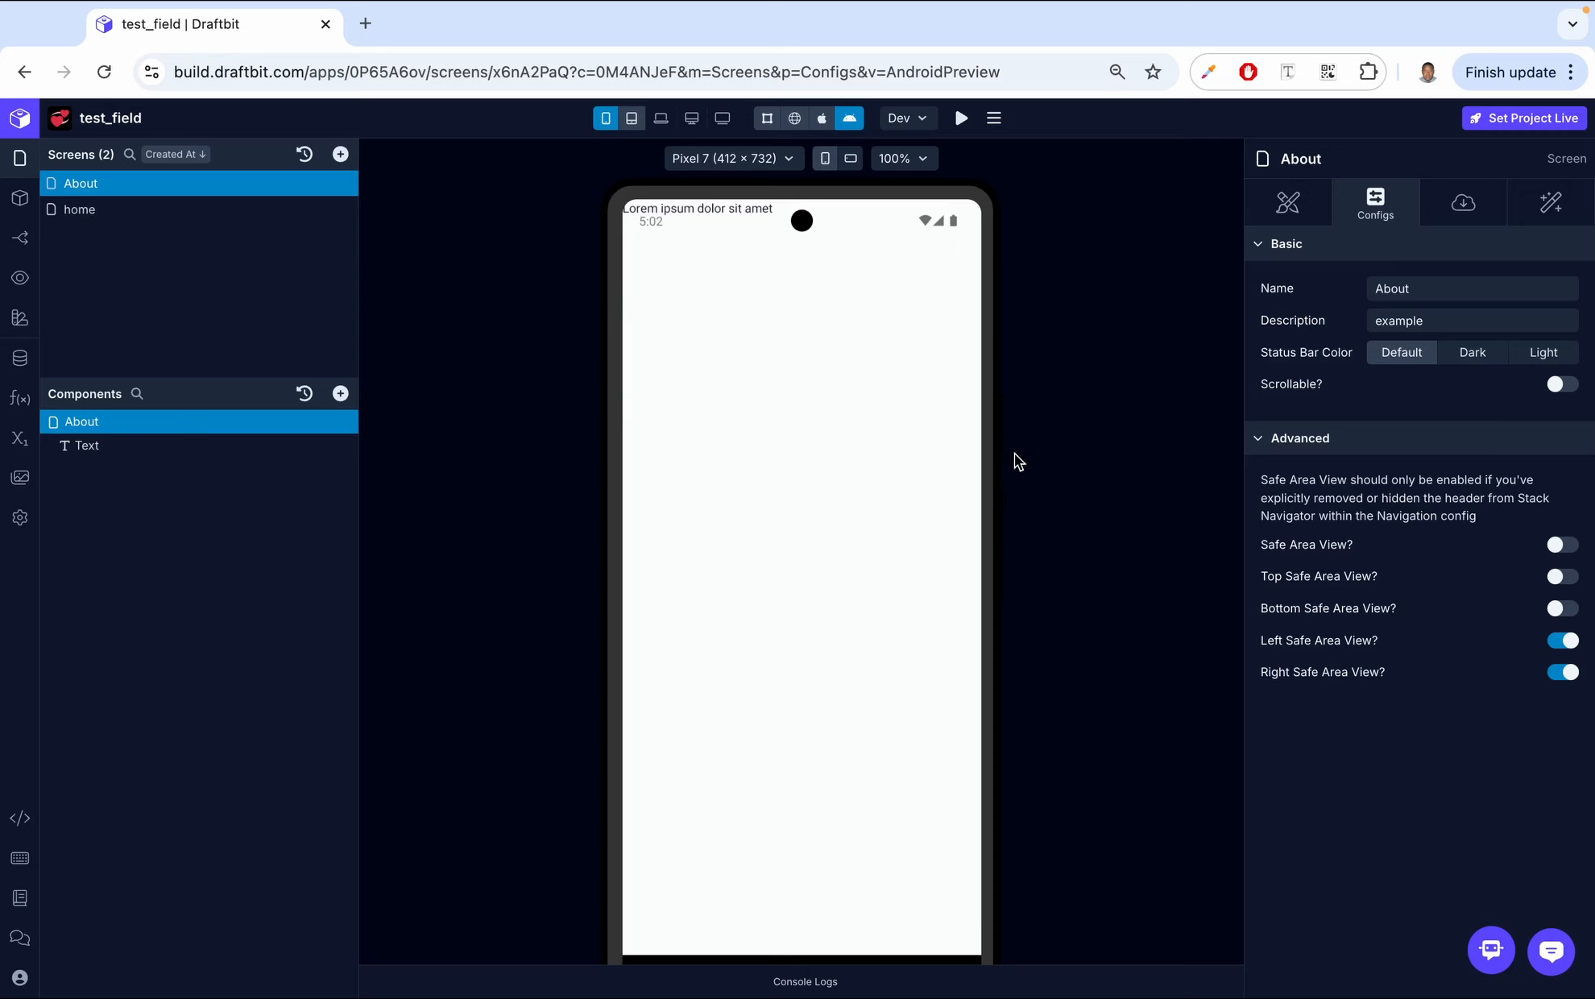
click(1563, 544)
click(1561, 576)
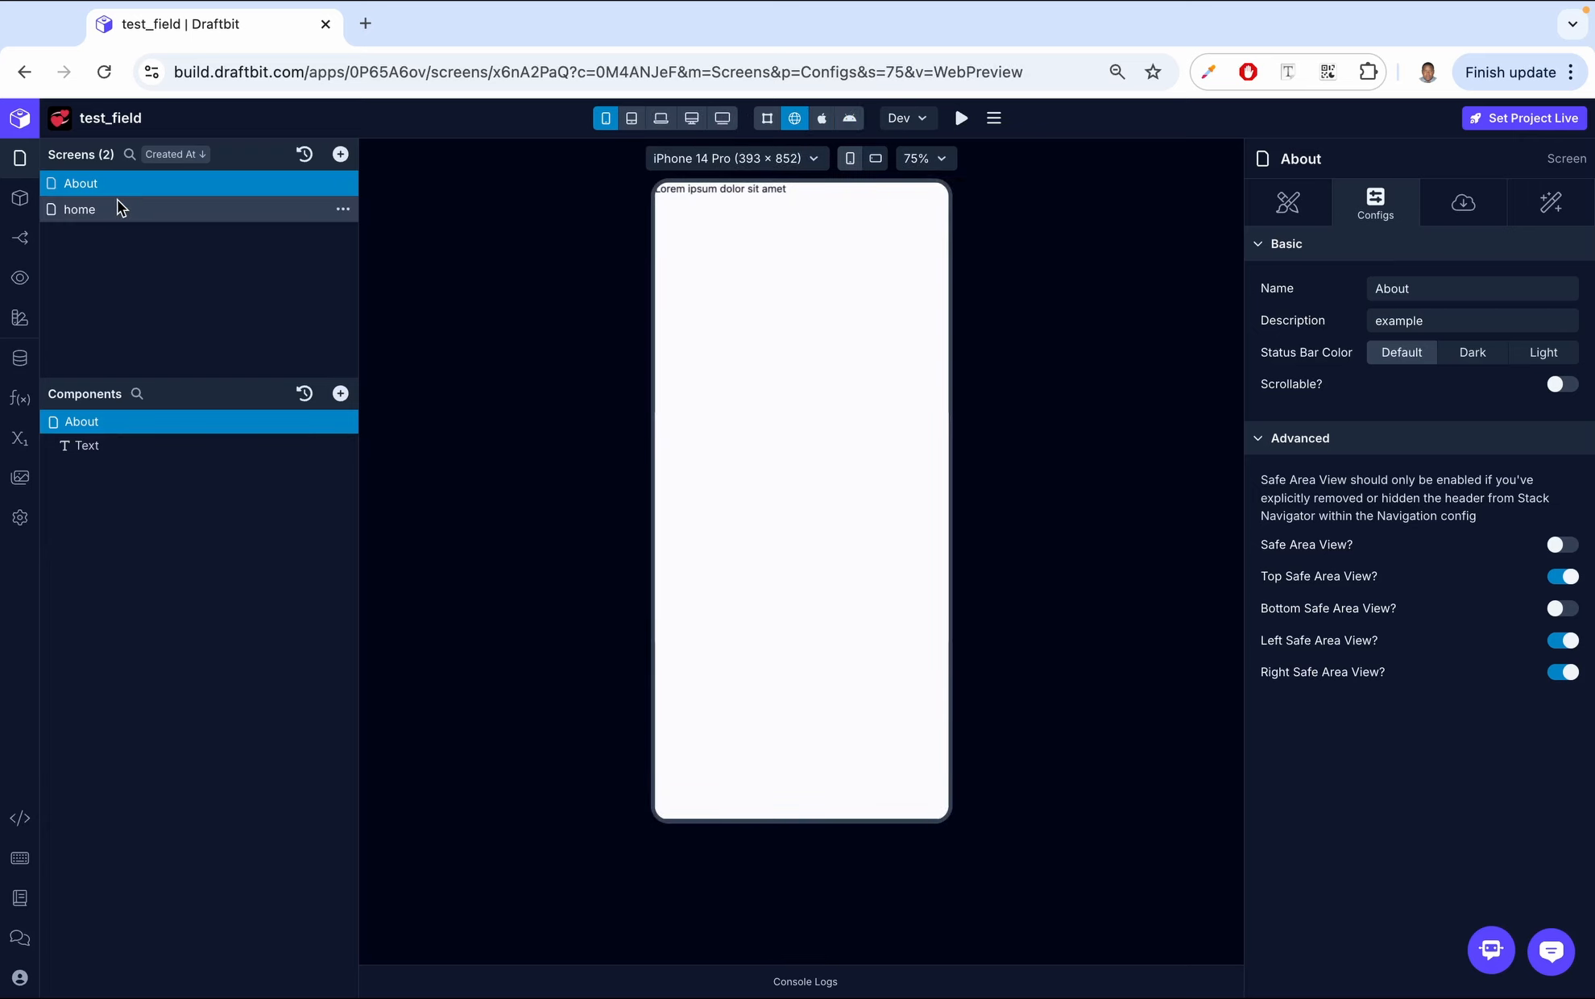
- Create a navigation parameter named id on the About screen
click(1456, 200)
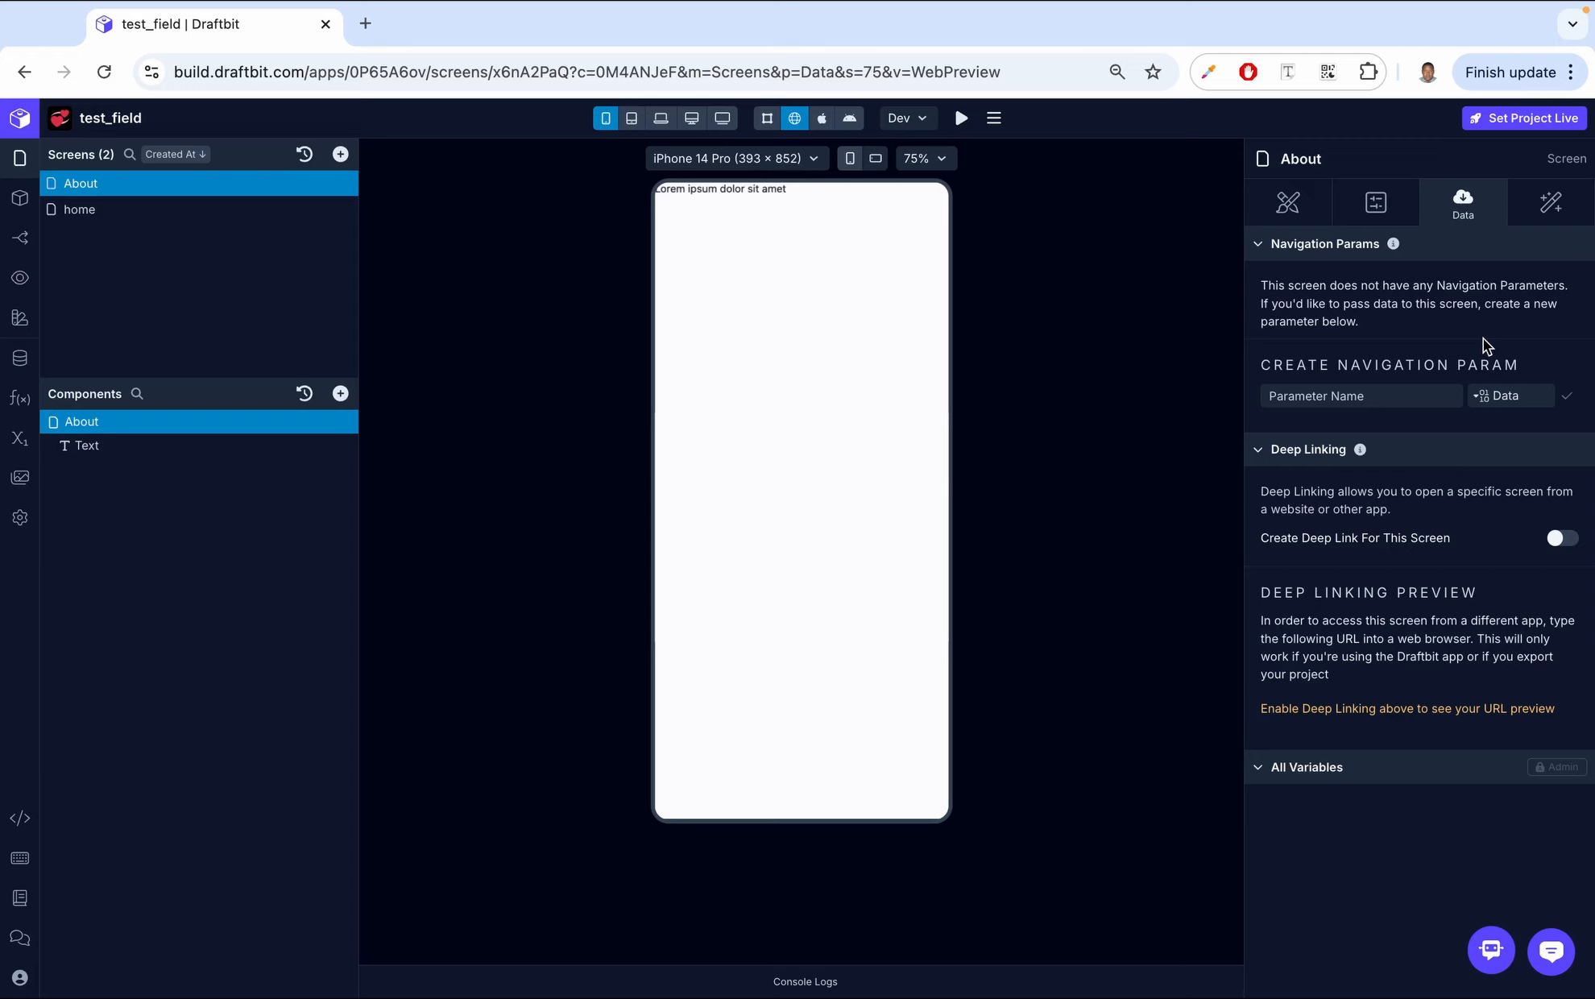
click(1341, 397)
text(id)
click(1567, 398)
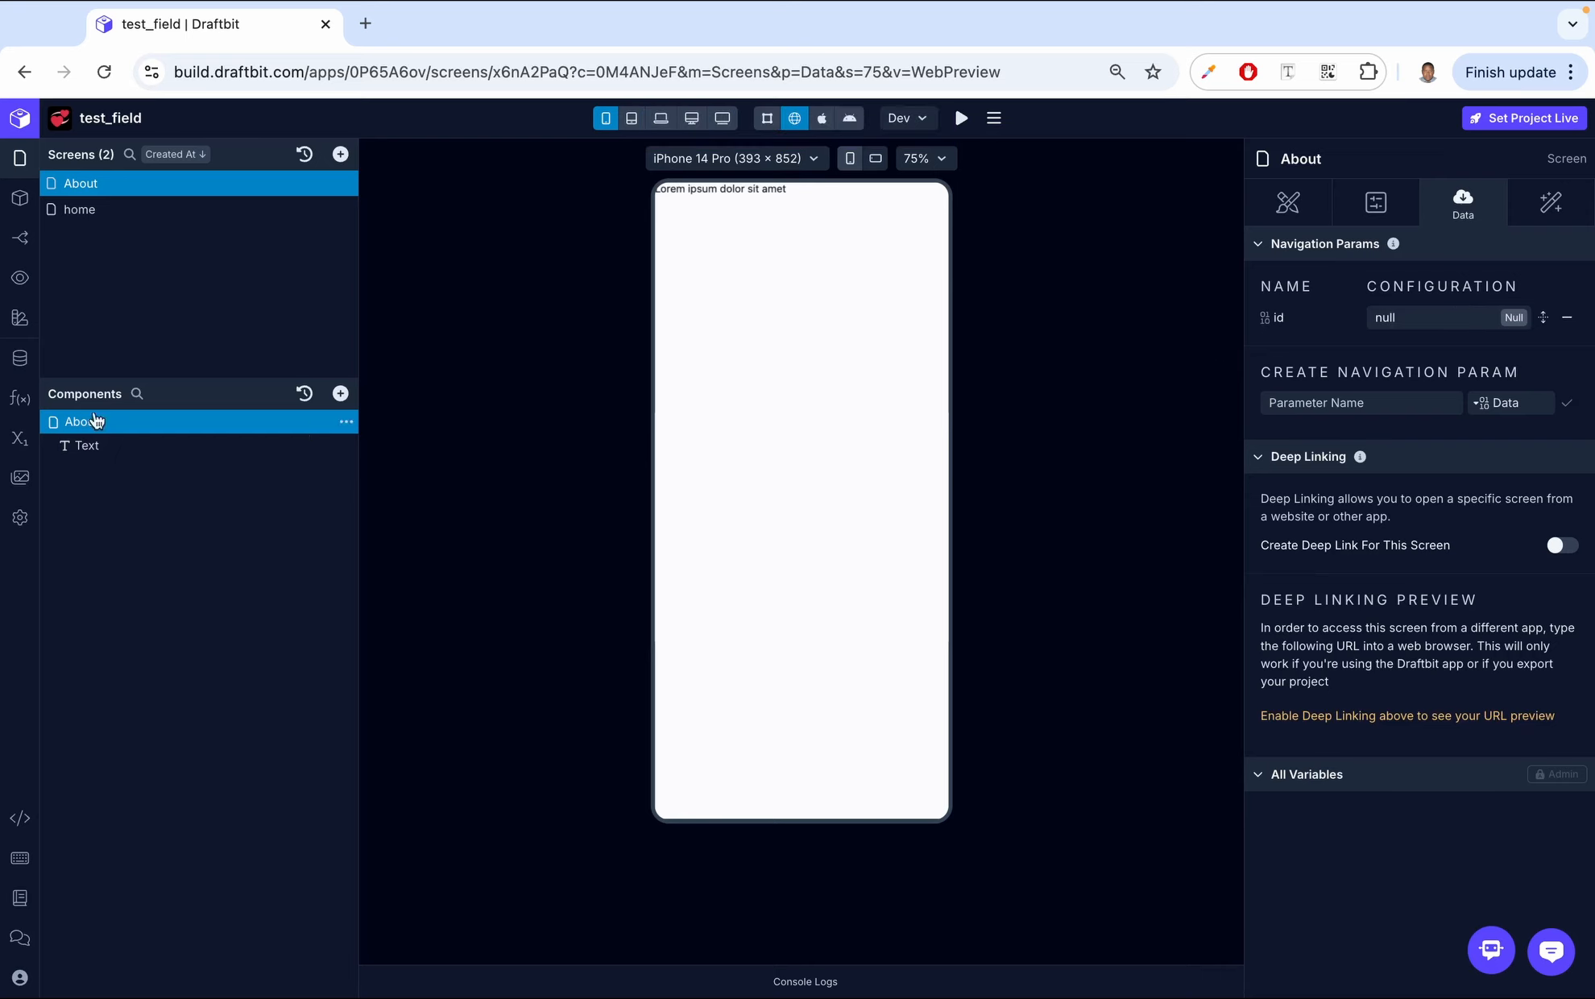
- Add a Button component to the home screen
click(86, 207)
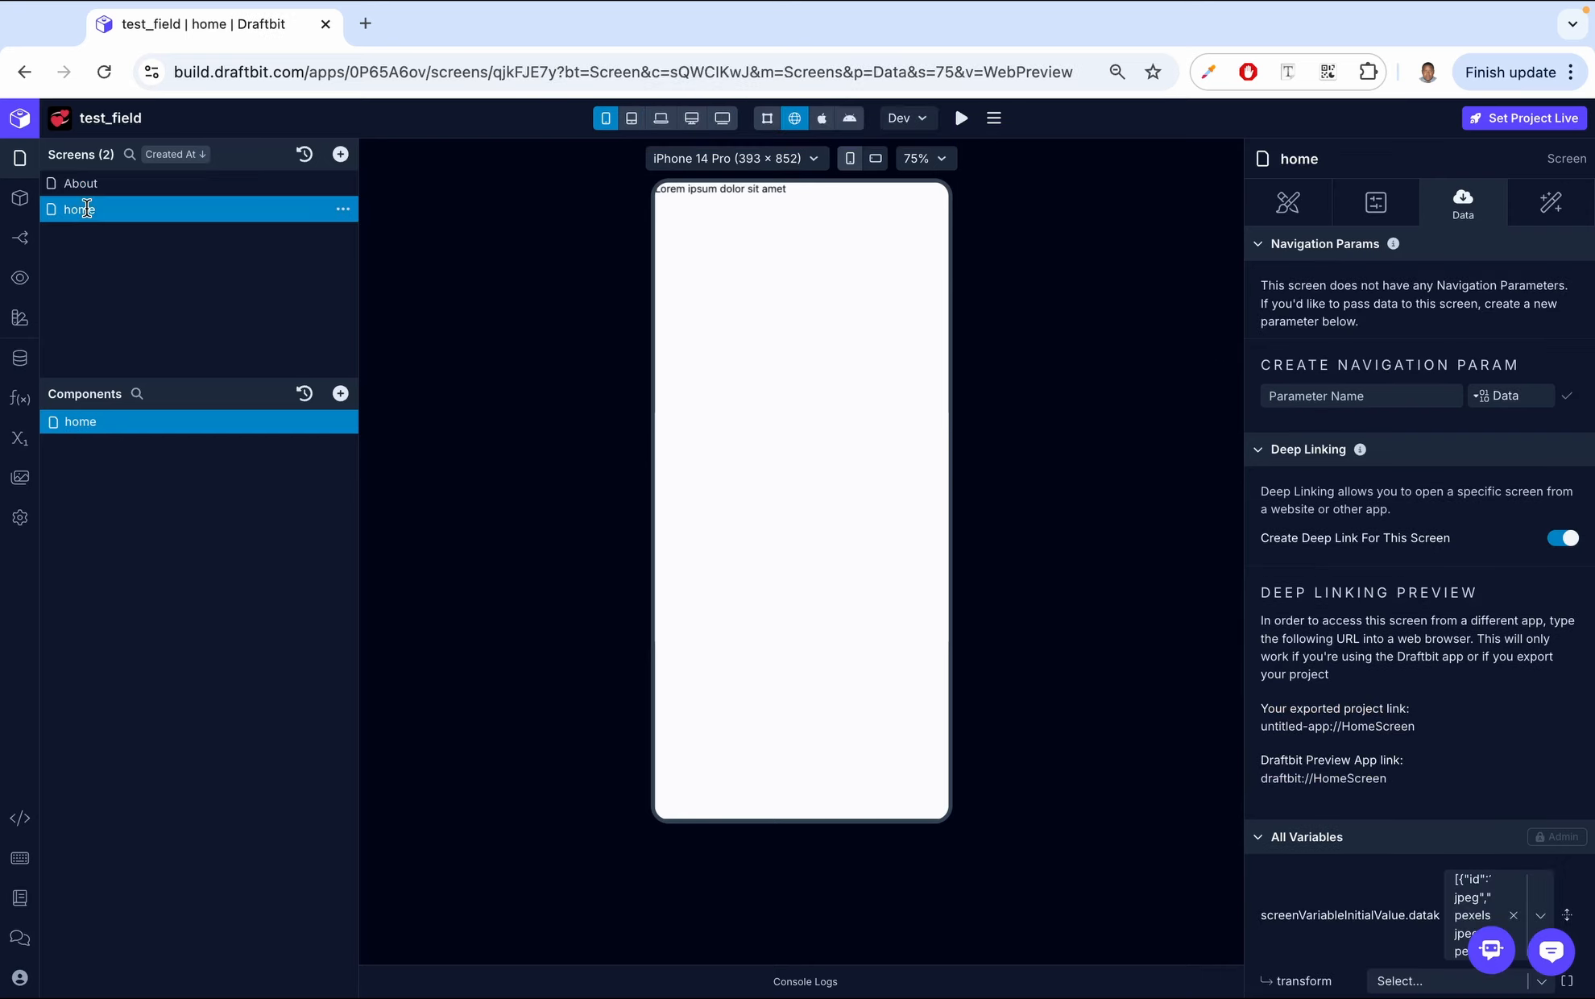
click(340, 394)
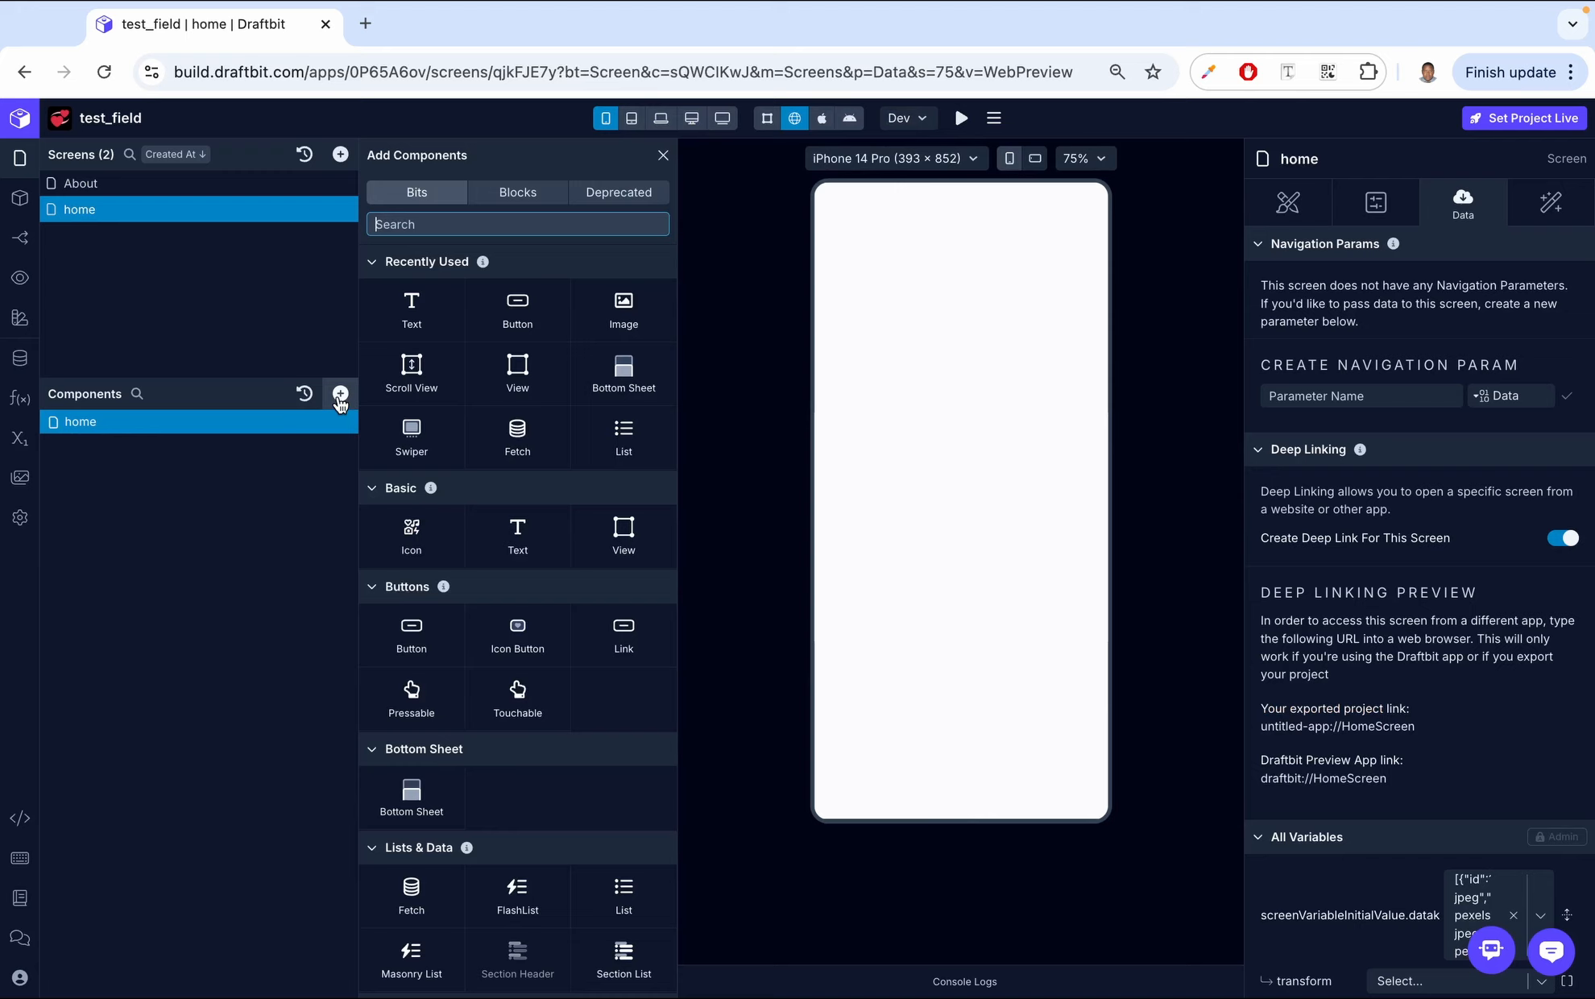
click(518, 310)
click(113, 442)
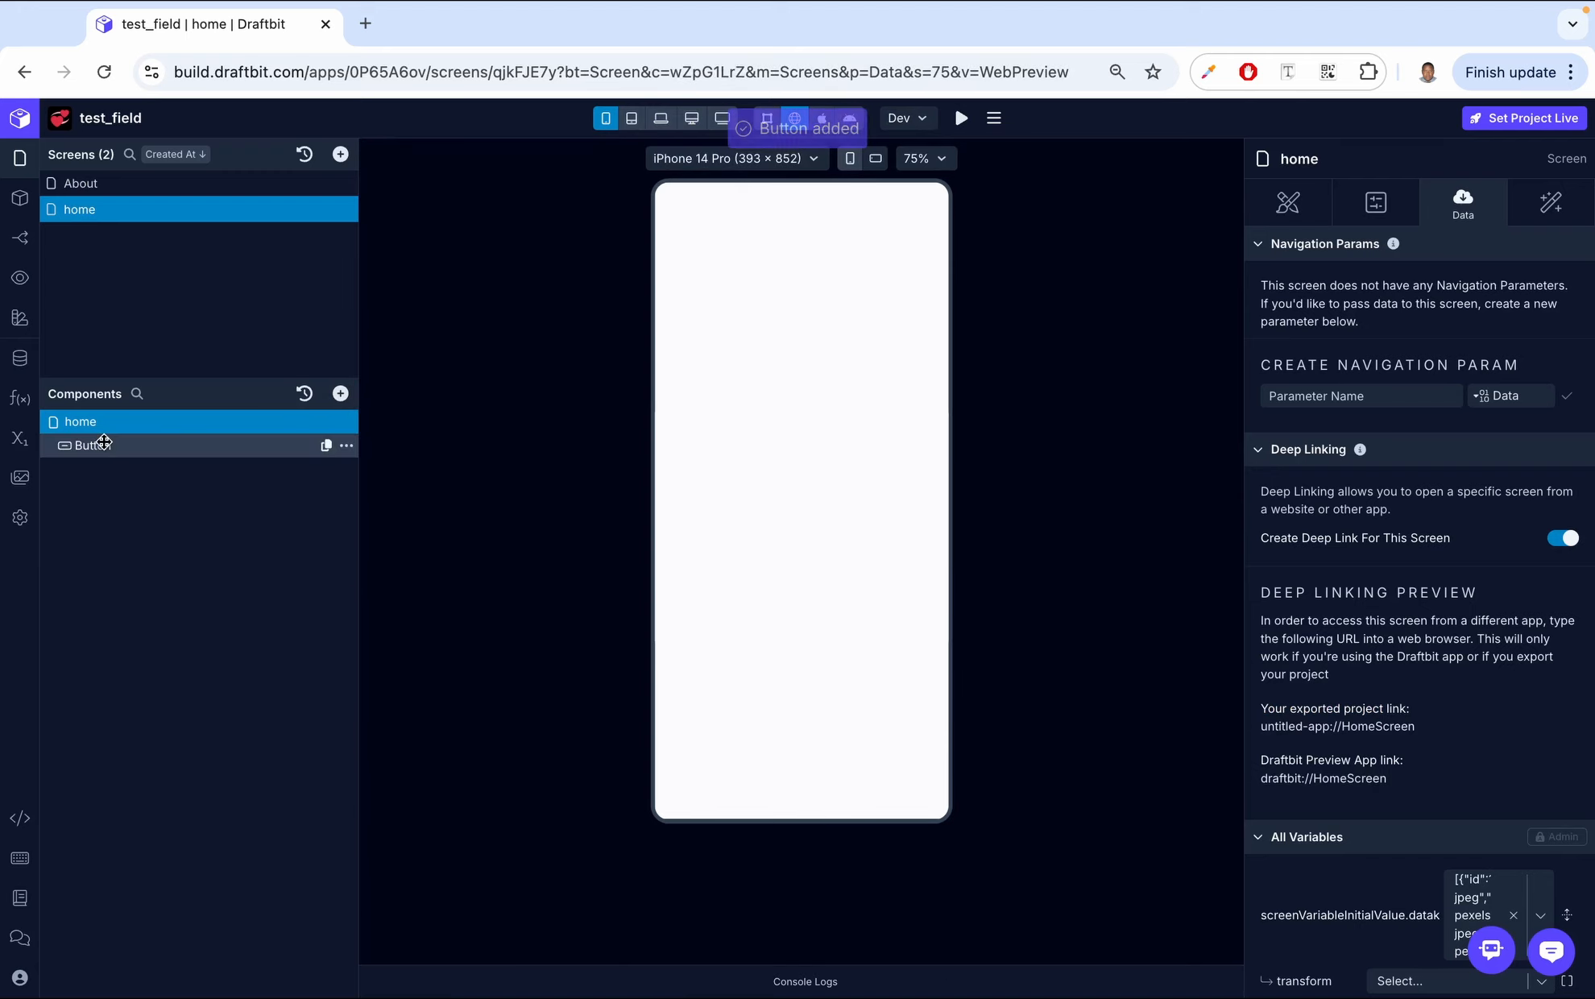
- Add a Navigate action to the Button's On Press workflow
click(1552, 203)
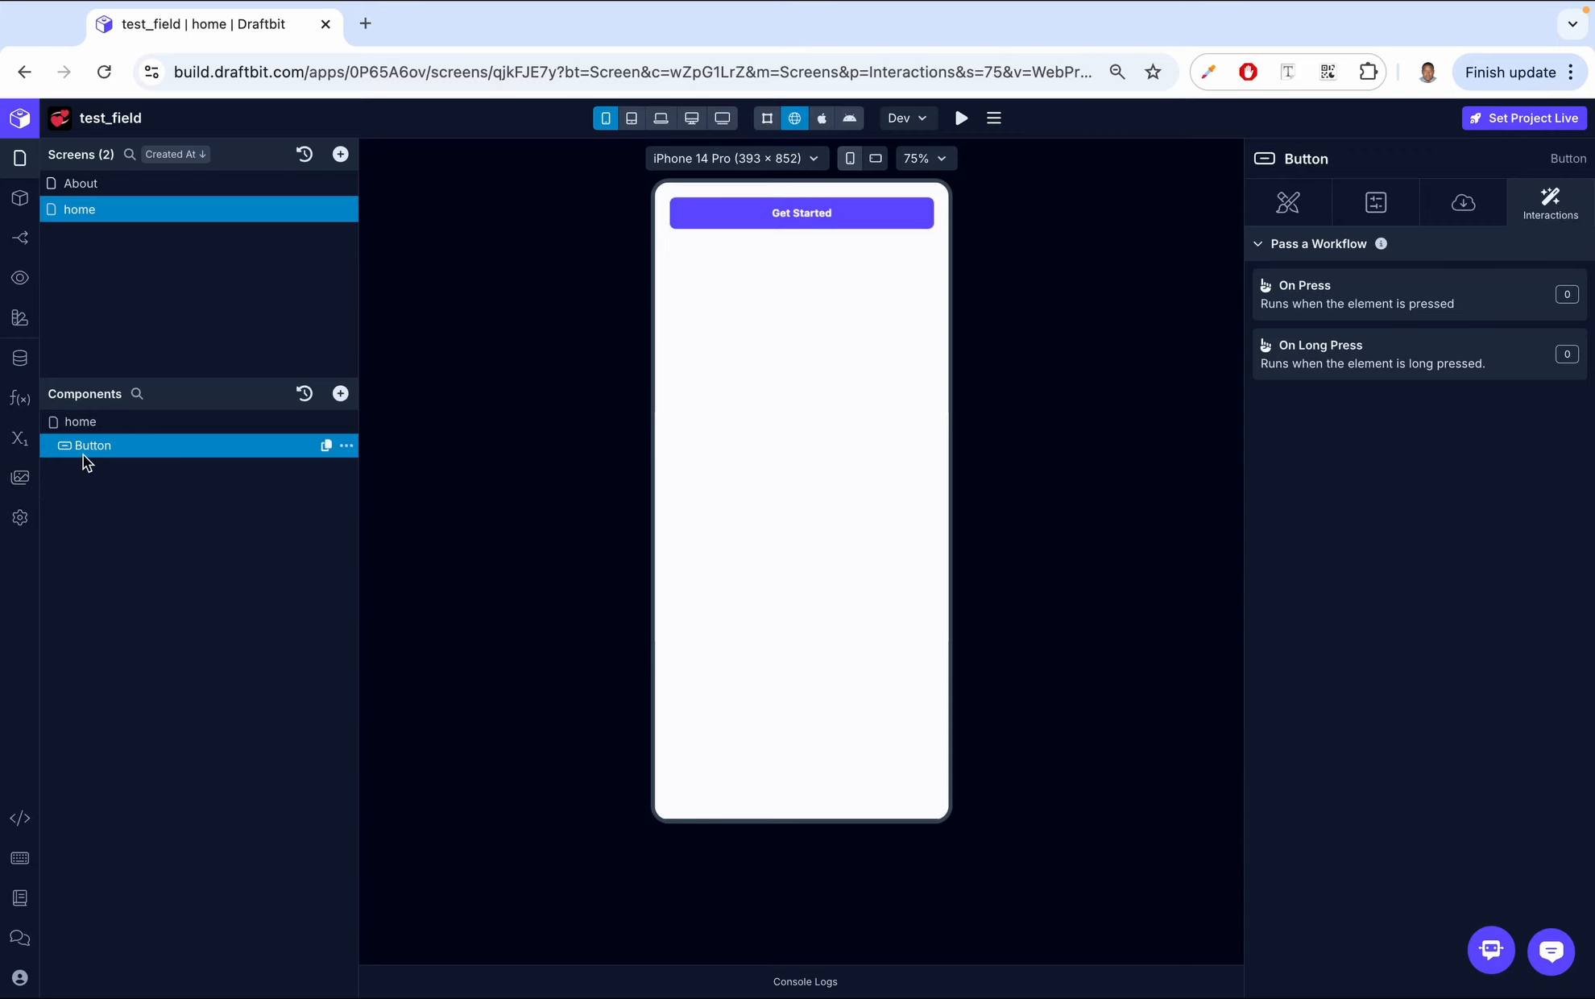
click(1331, 296)
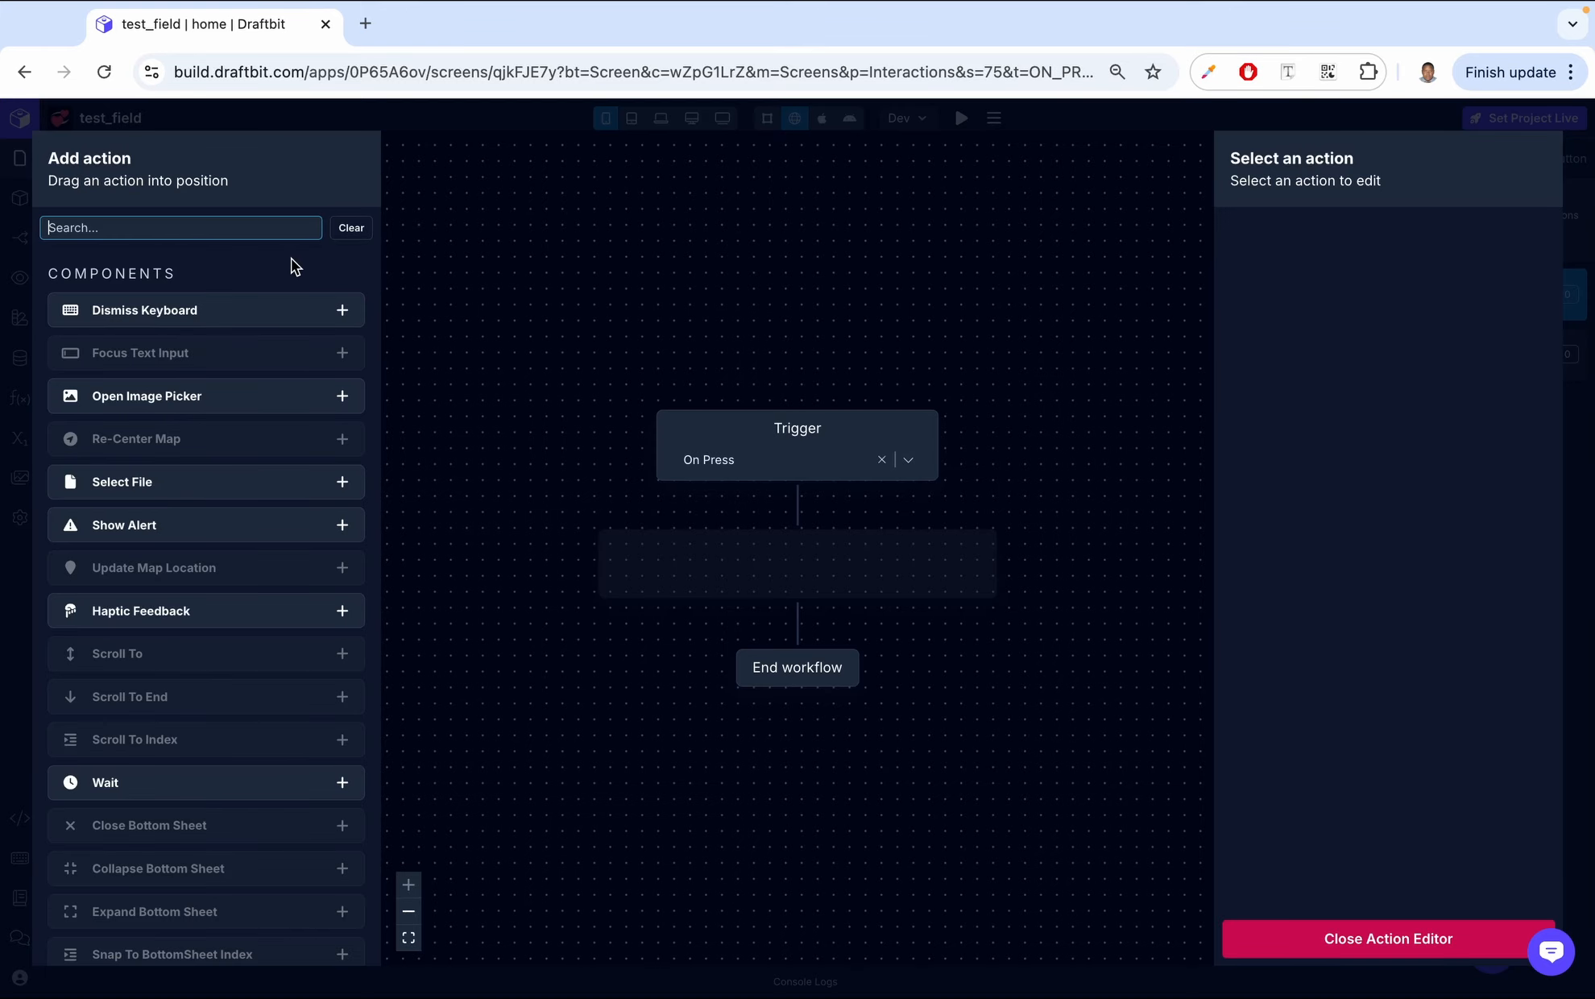
click(161, 228)
text(njavi)
key(BackSpace)
key(BackSpace)
key(BackSpace)
key(BackSpace)
text(avigate)
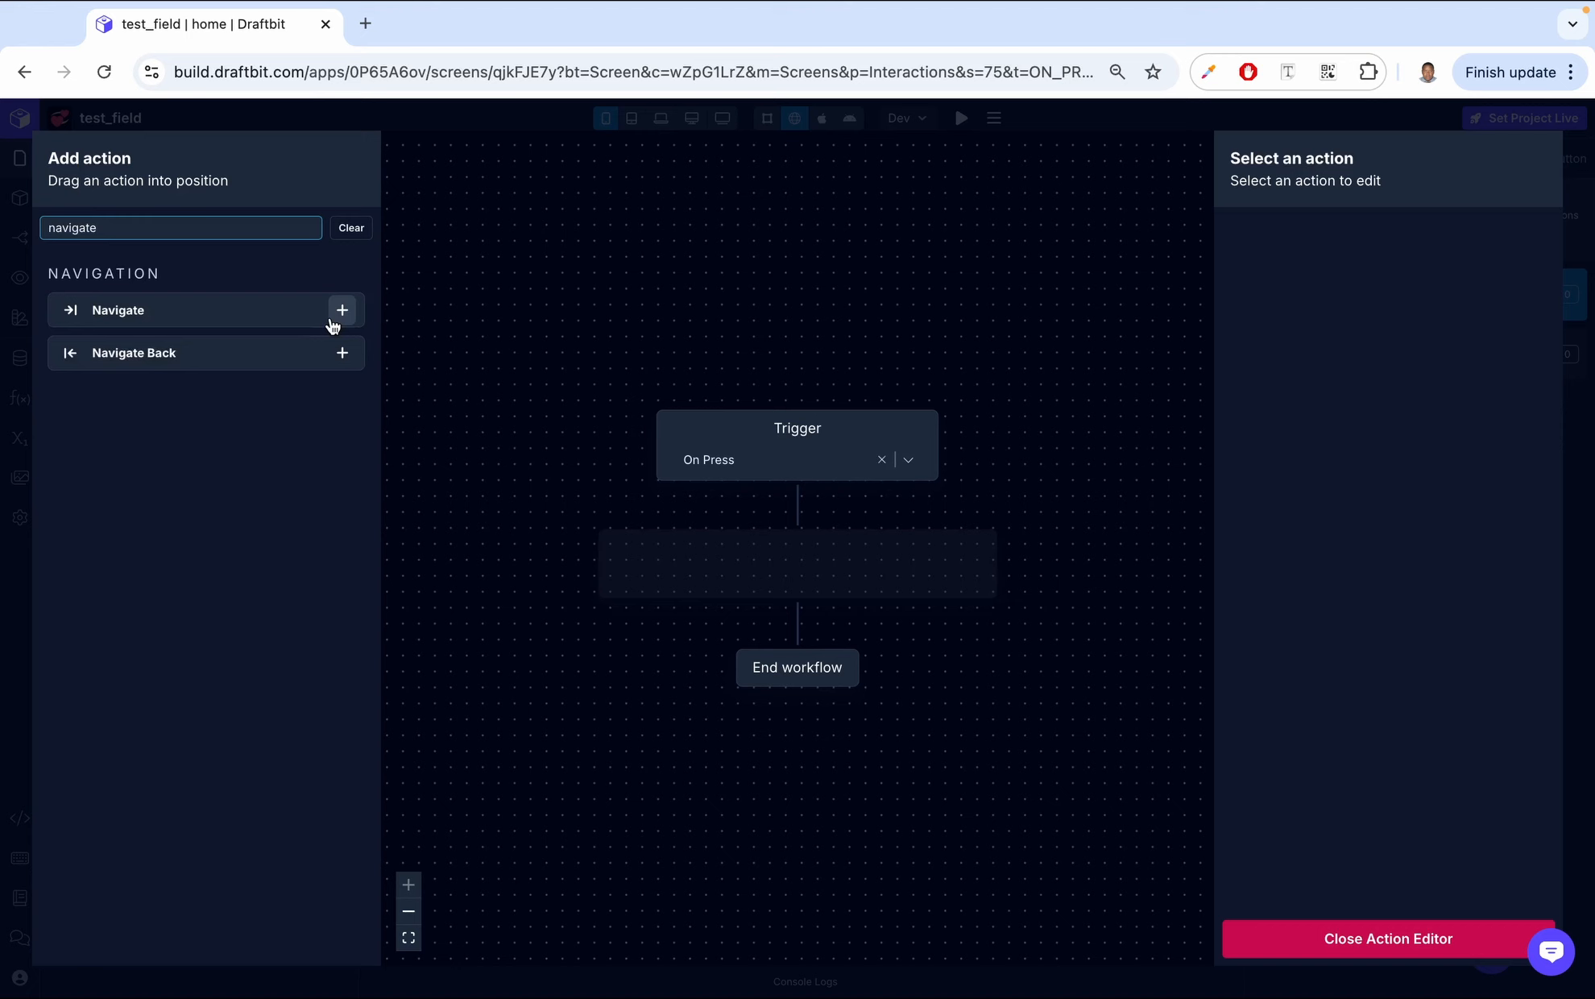
click(333, 320)
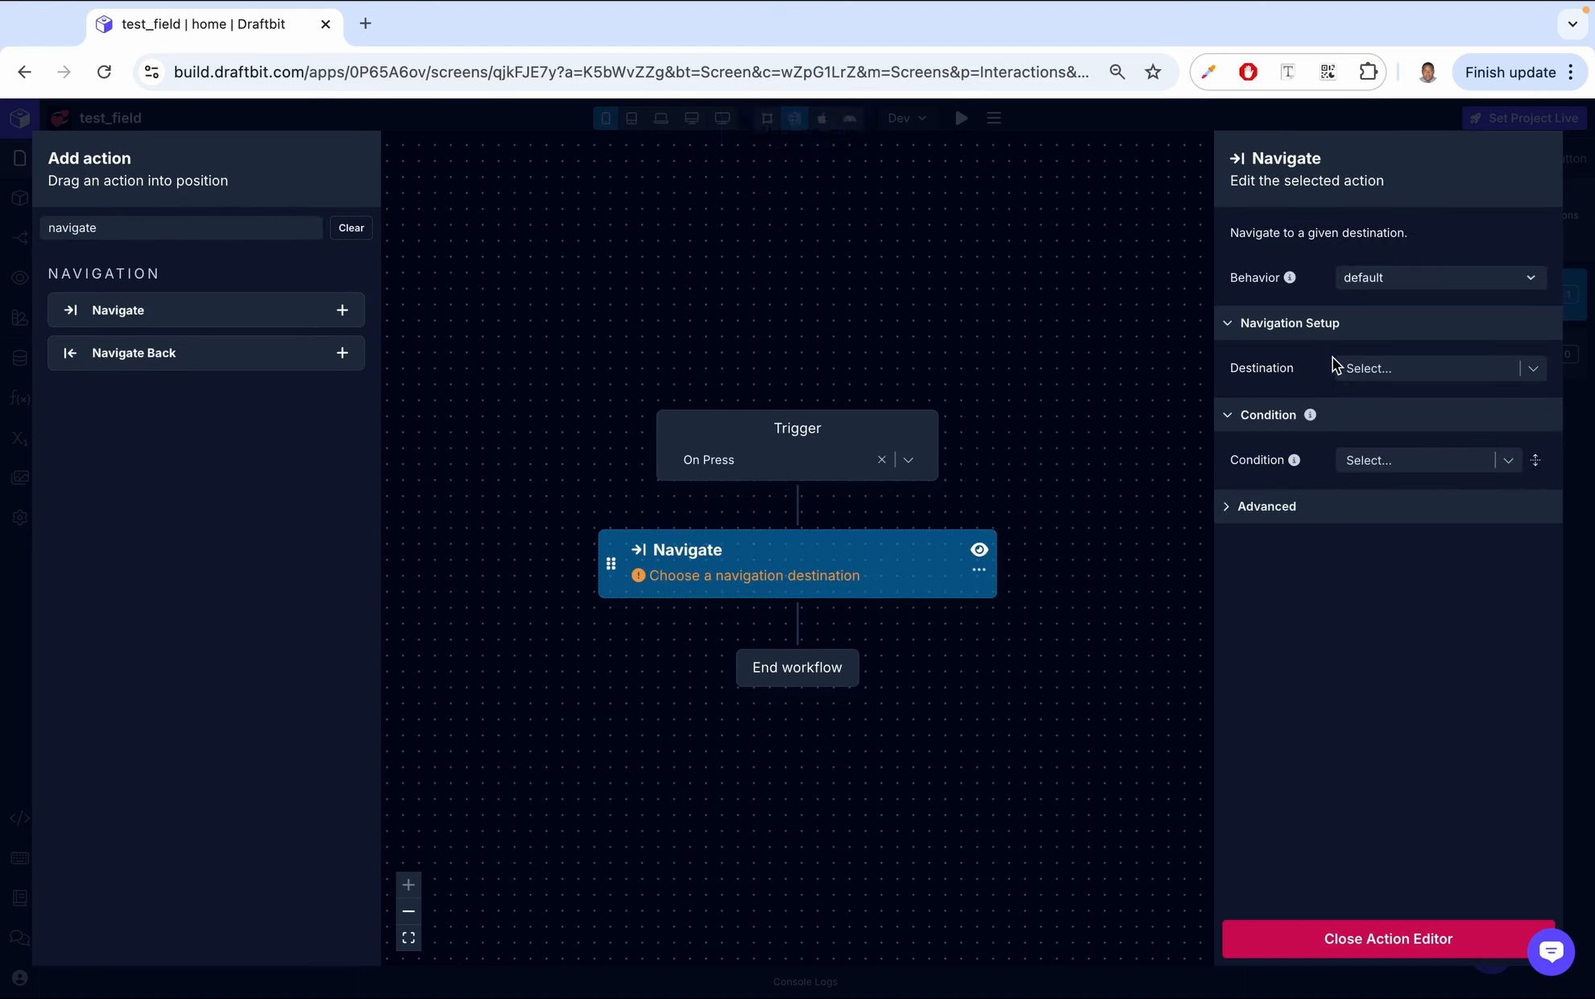
- Set the Navigate action's destination to the About screen
click(1534, 377)
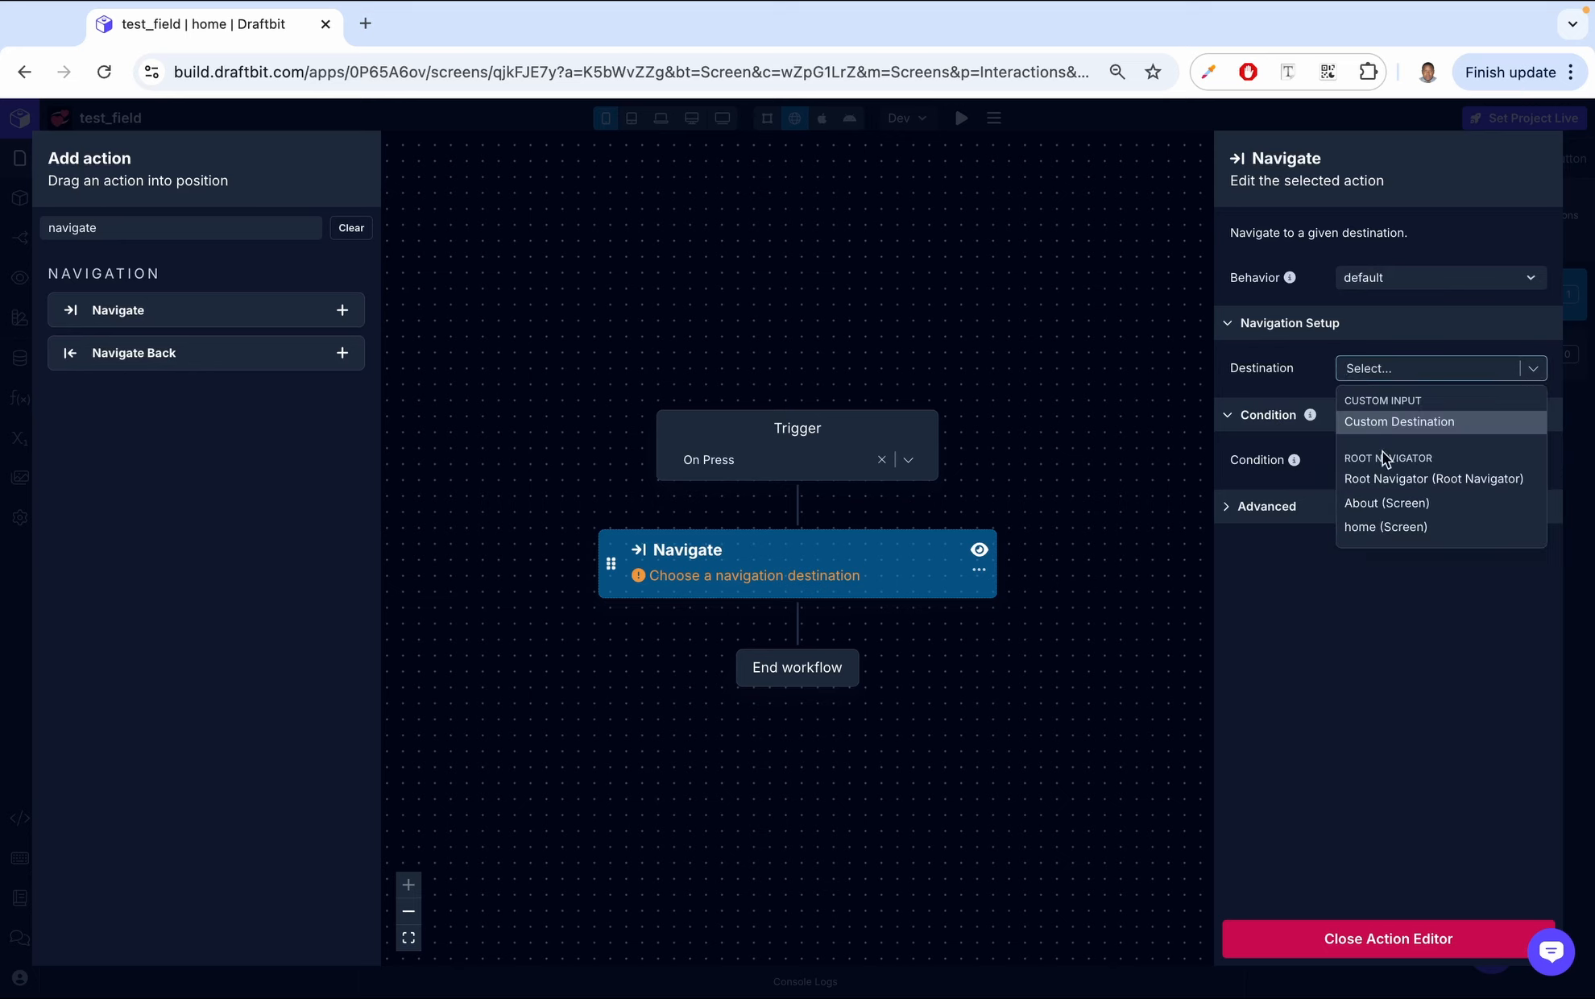
click(1324, 643)
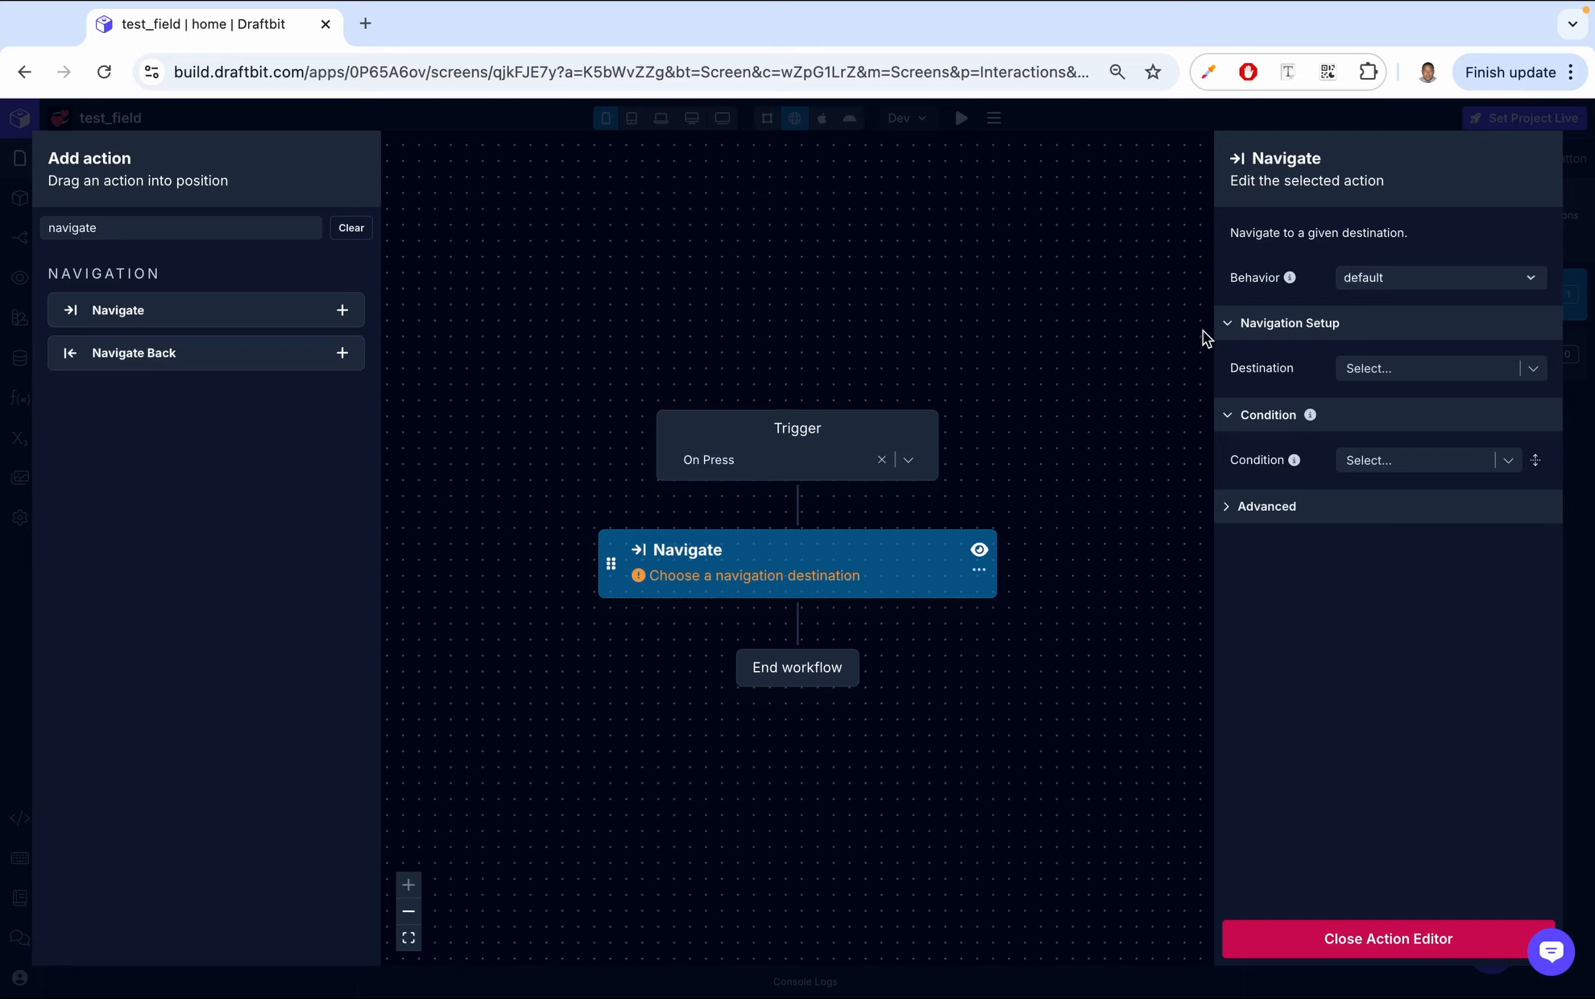
click(1526, 370)
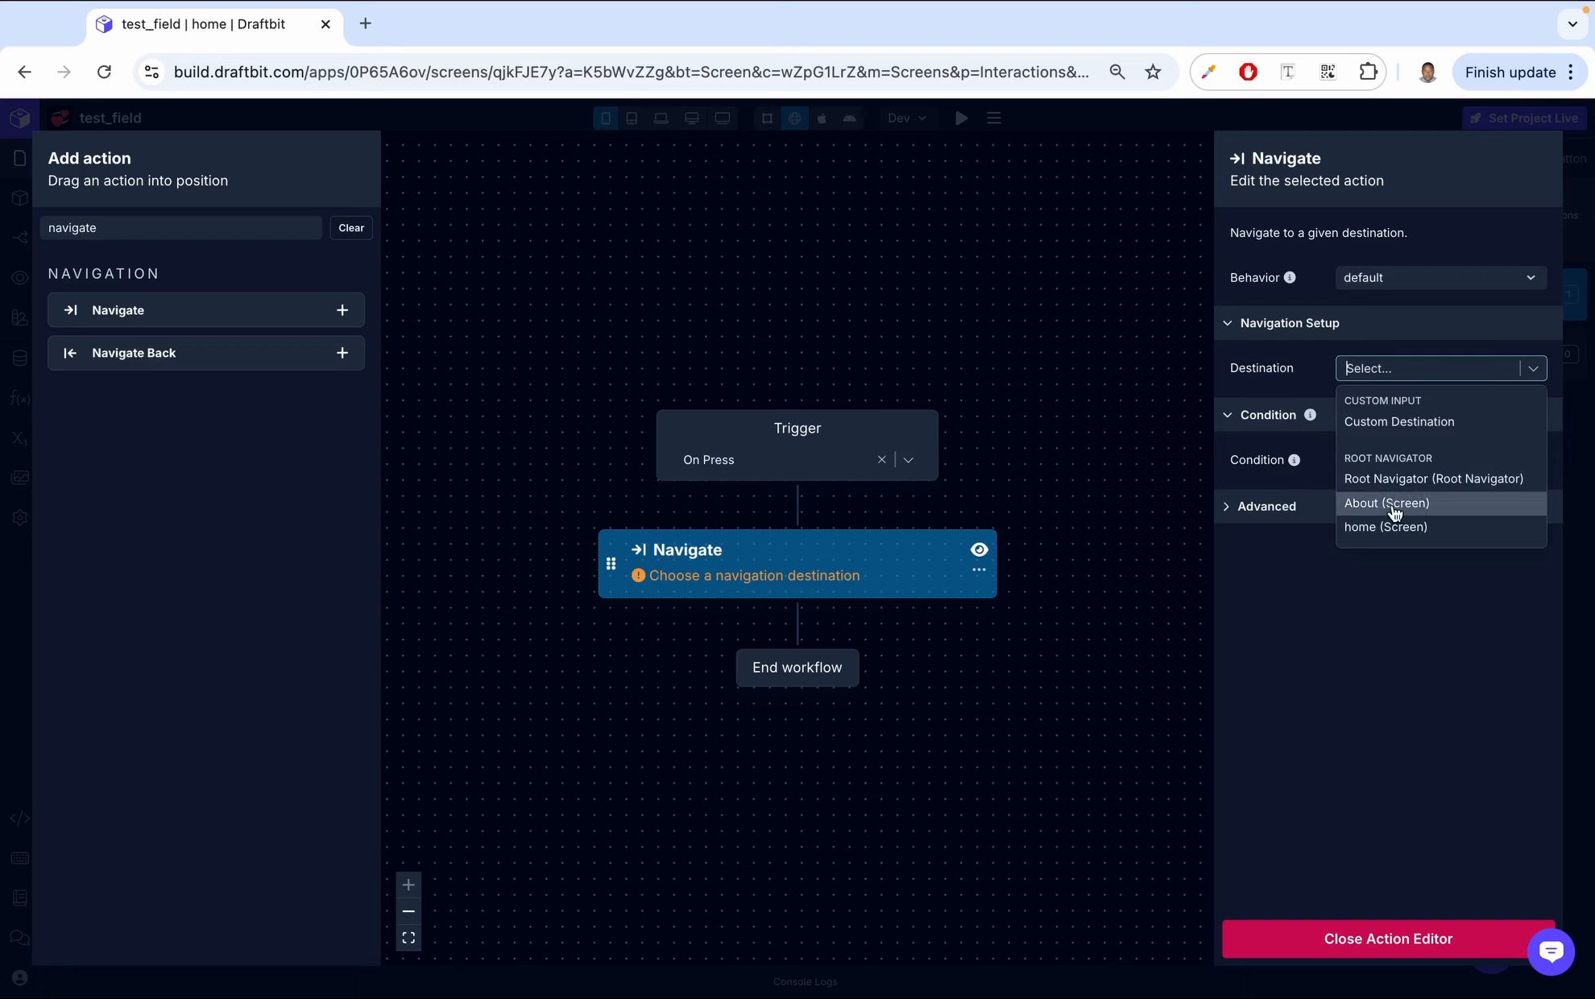
click(1393, 505)
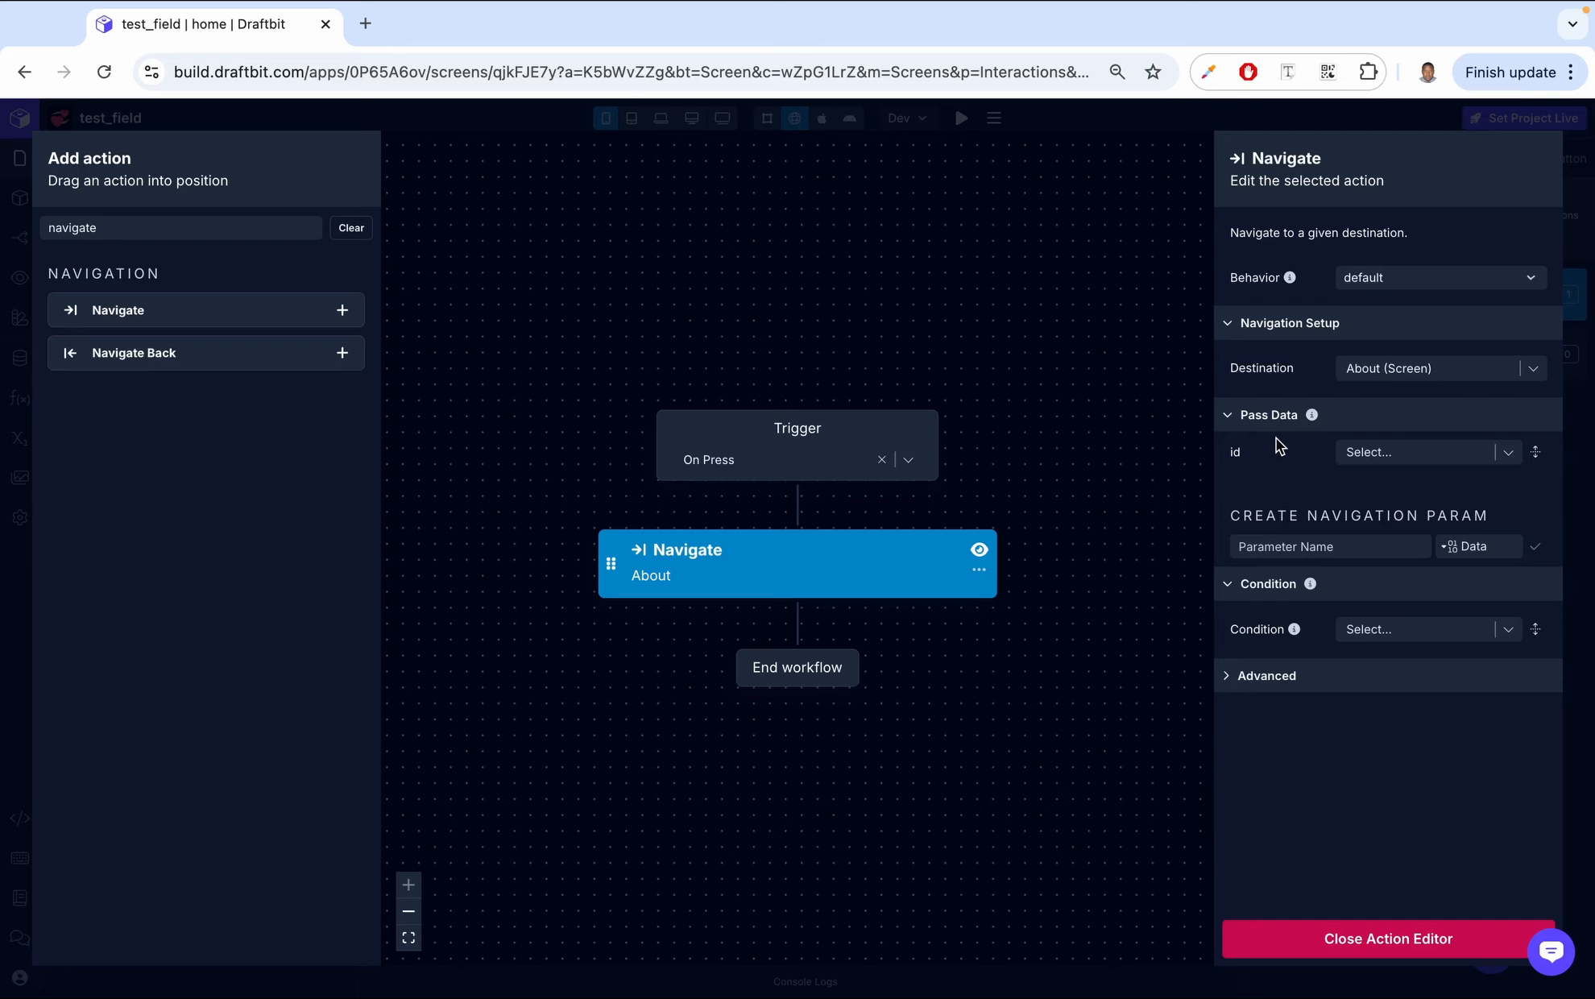
- Pass the string "test" as the id navigation parameter and close the action editor
click(1406, 461)
text(test)
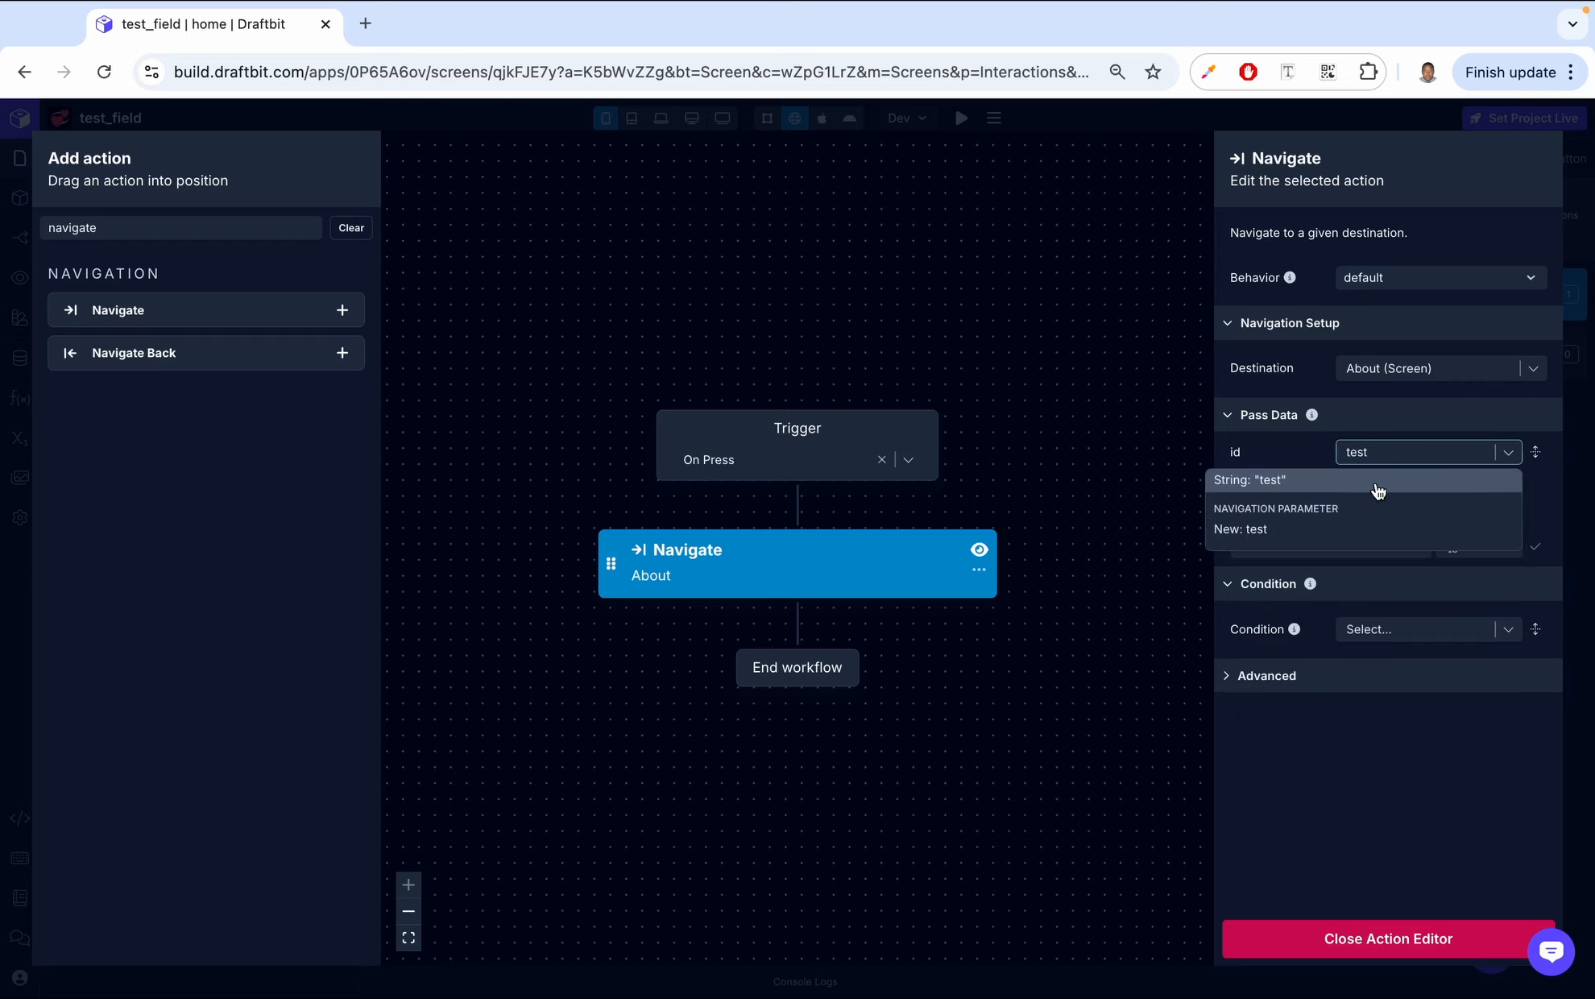
click(1377, 489)
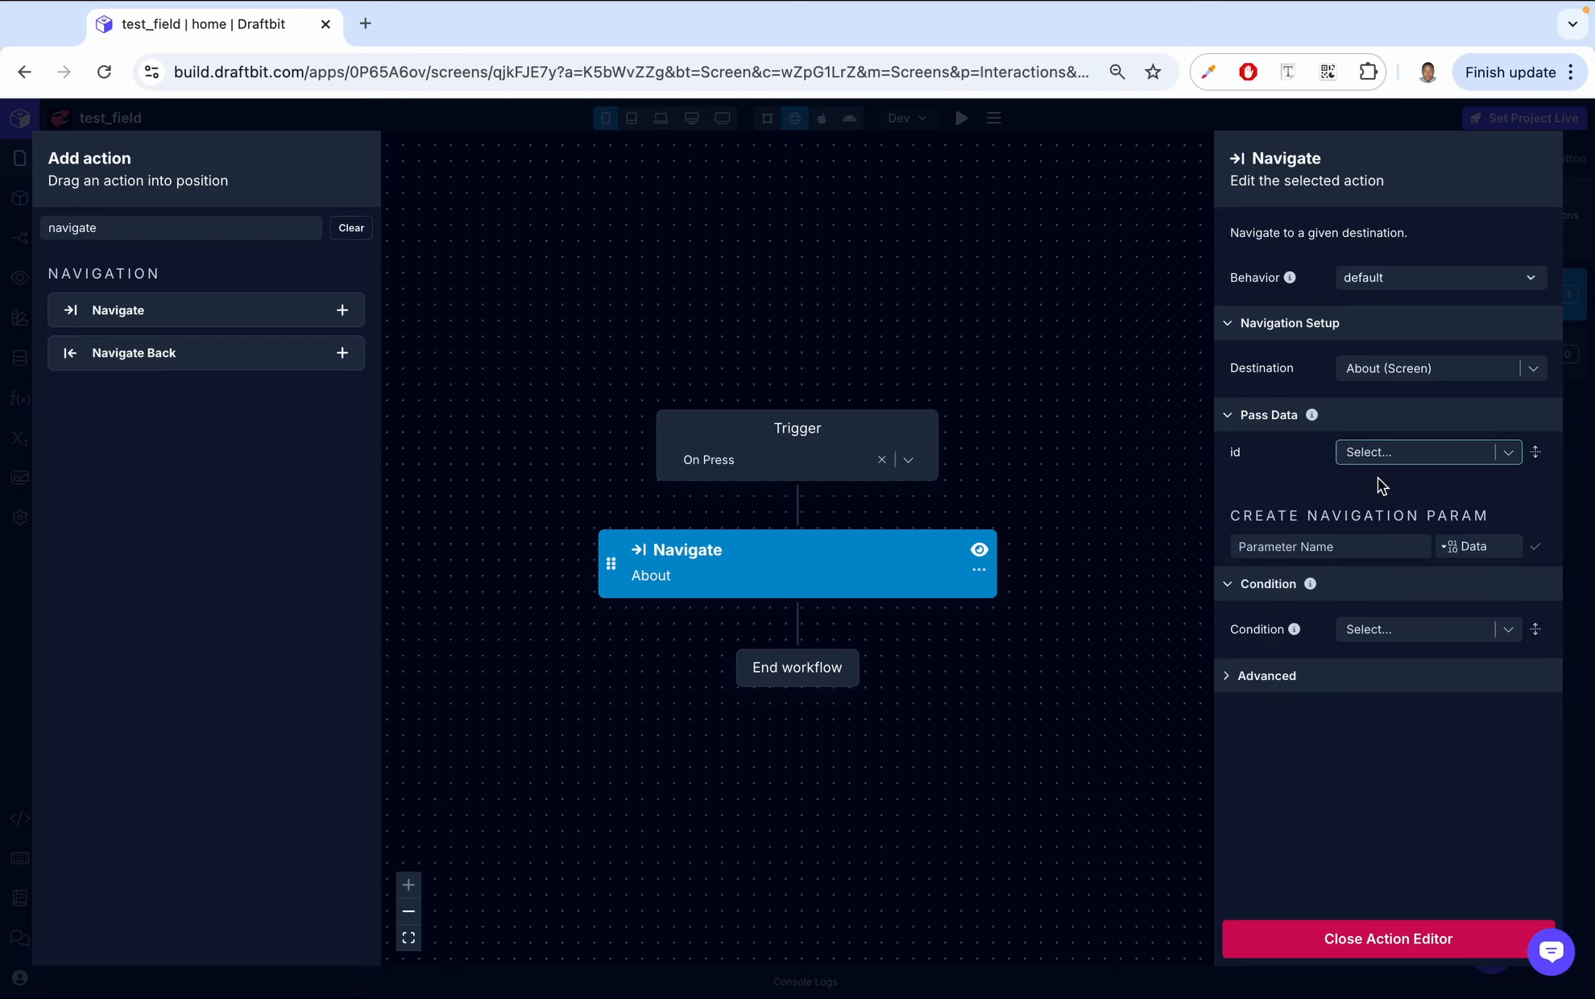
click(1361, 946)
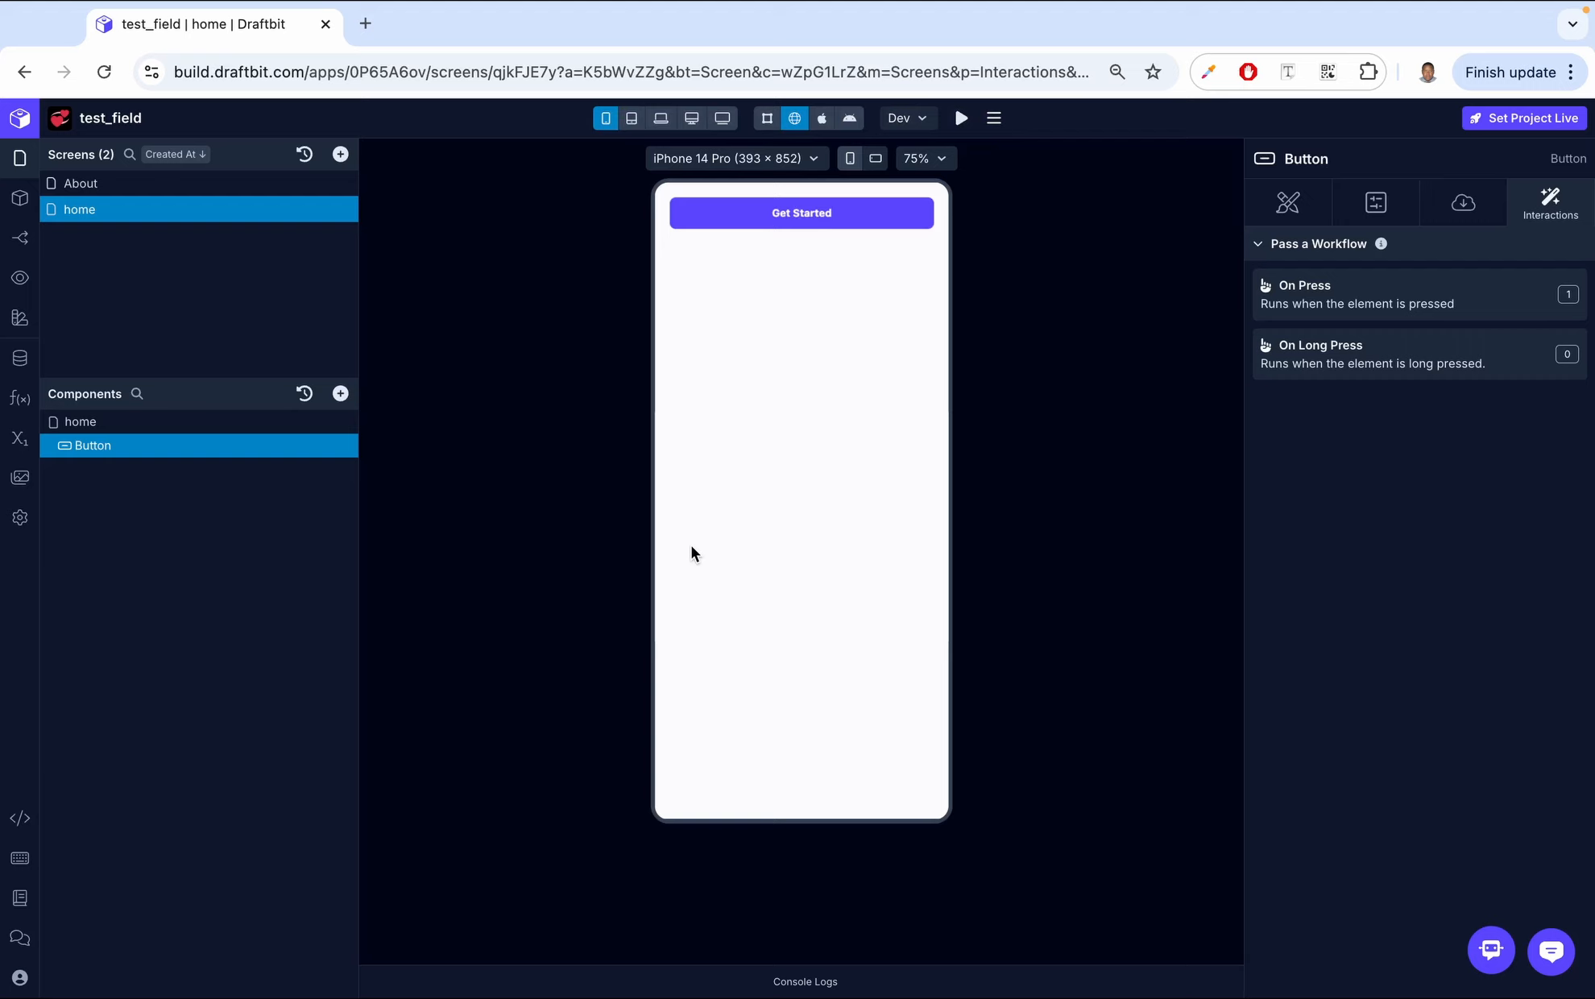
- Open the About screen through the Get Started button and enable Create Deep Link For This Screen
click(777, 217)
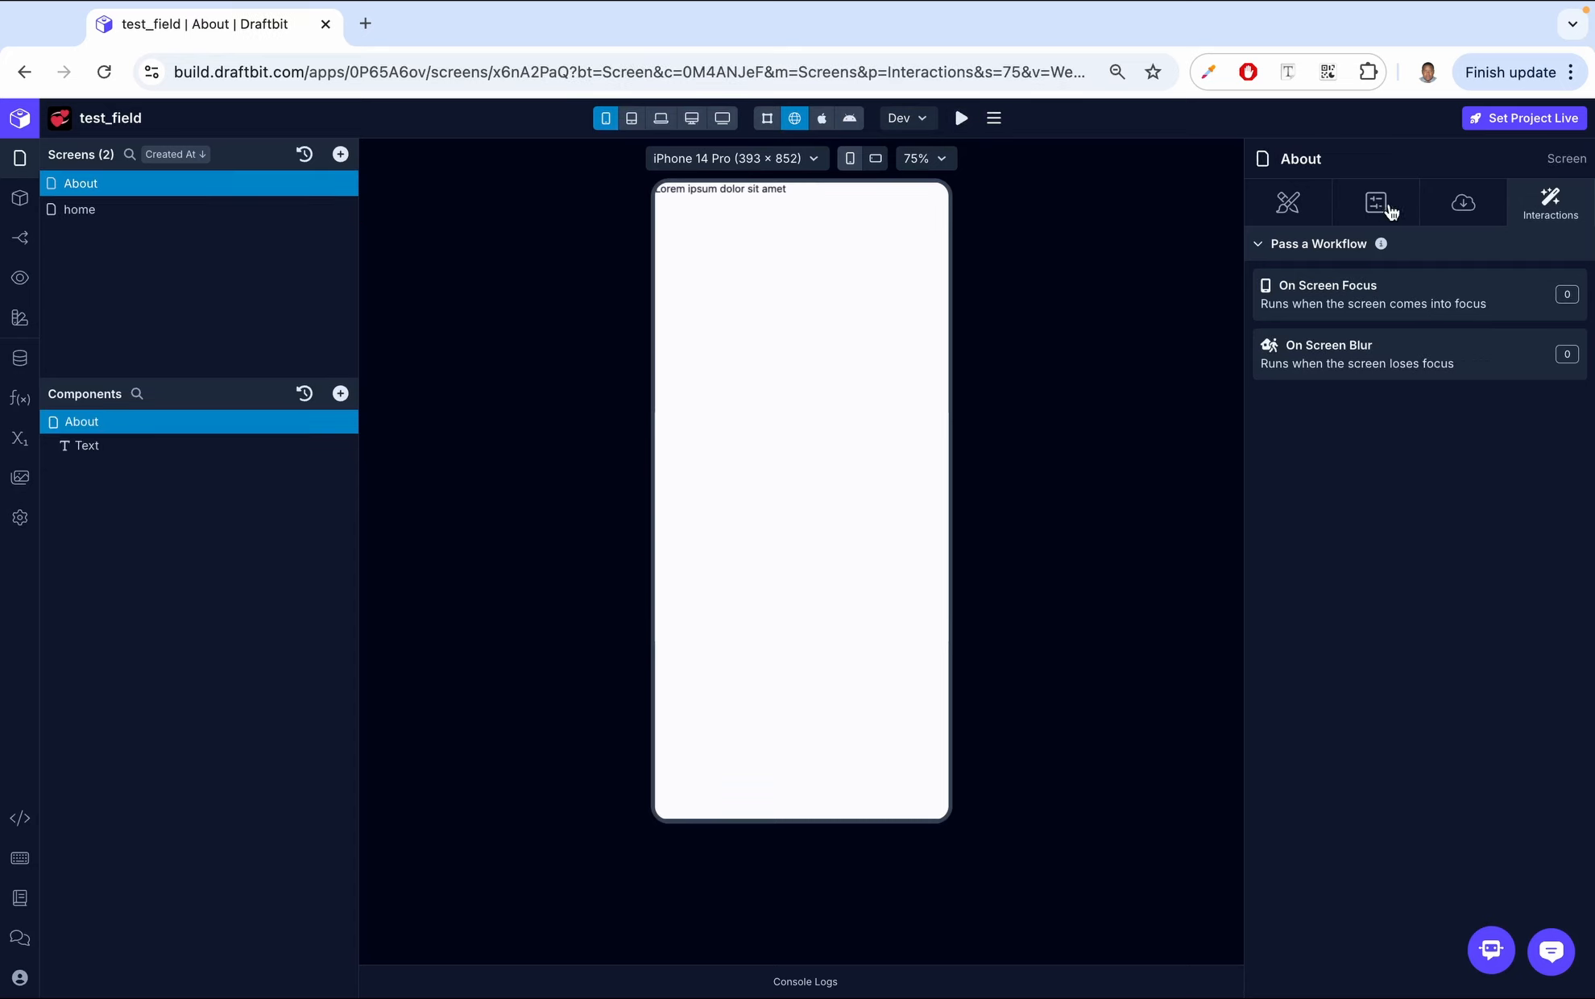
click(1450, 207)
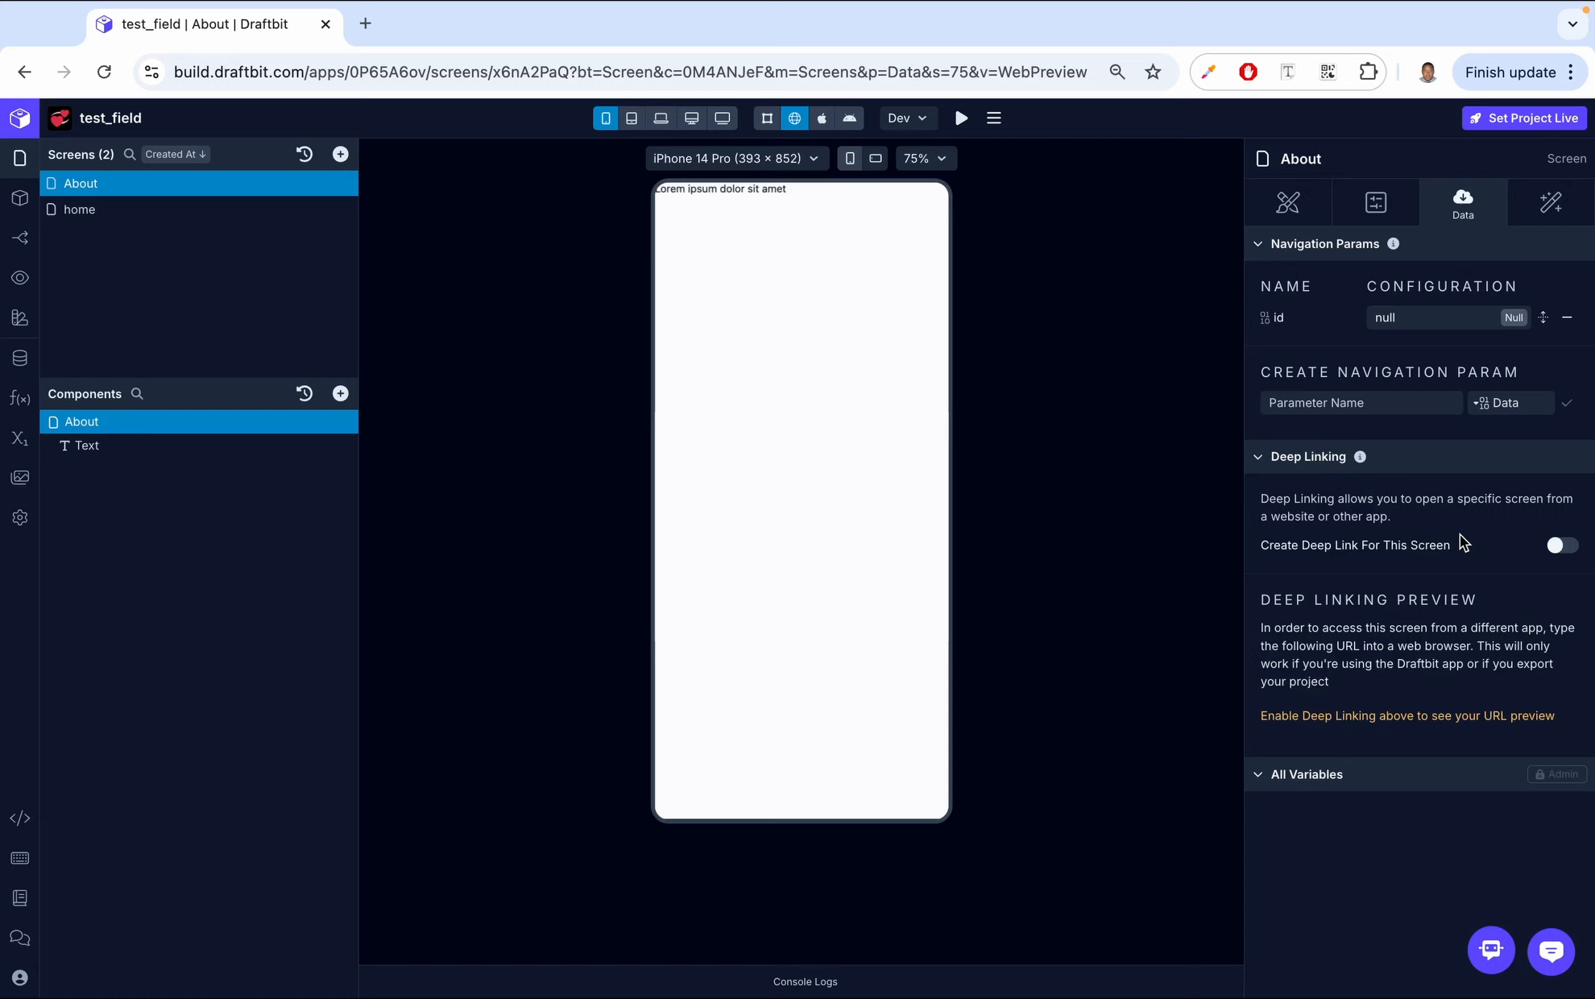
click(1562, 547)
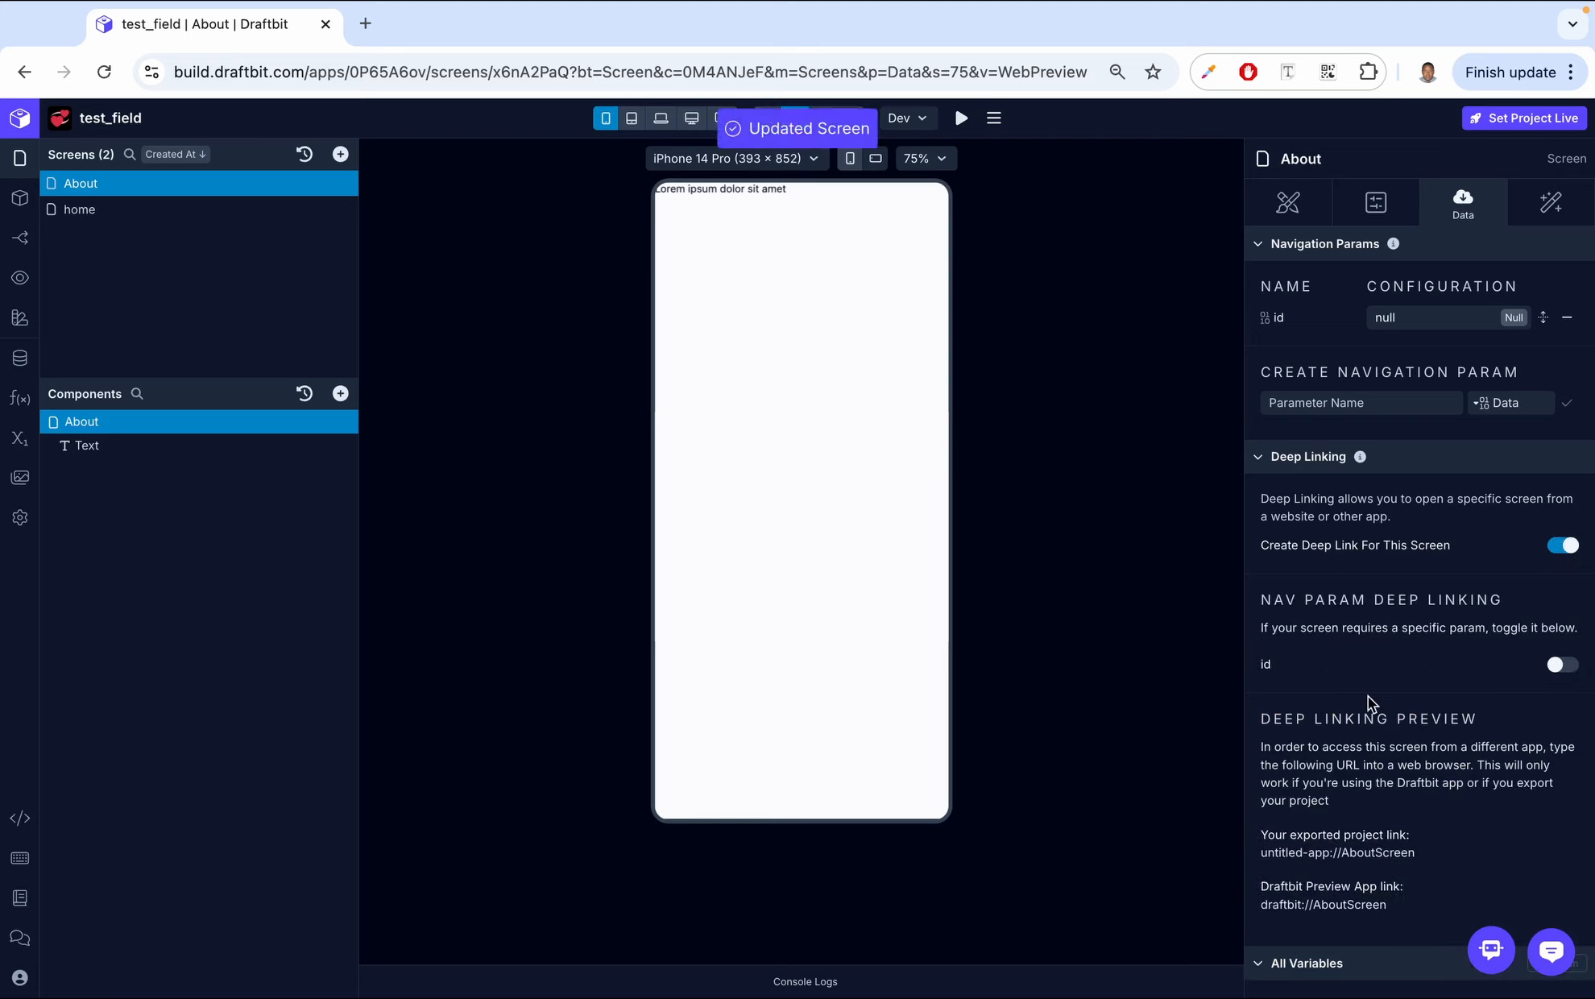
scroll(1368, 697, down, 2)
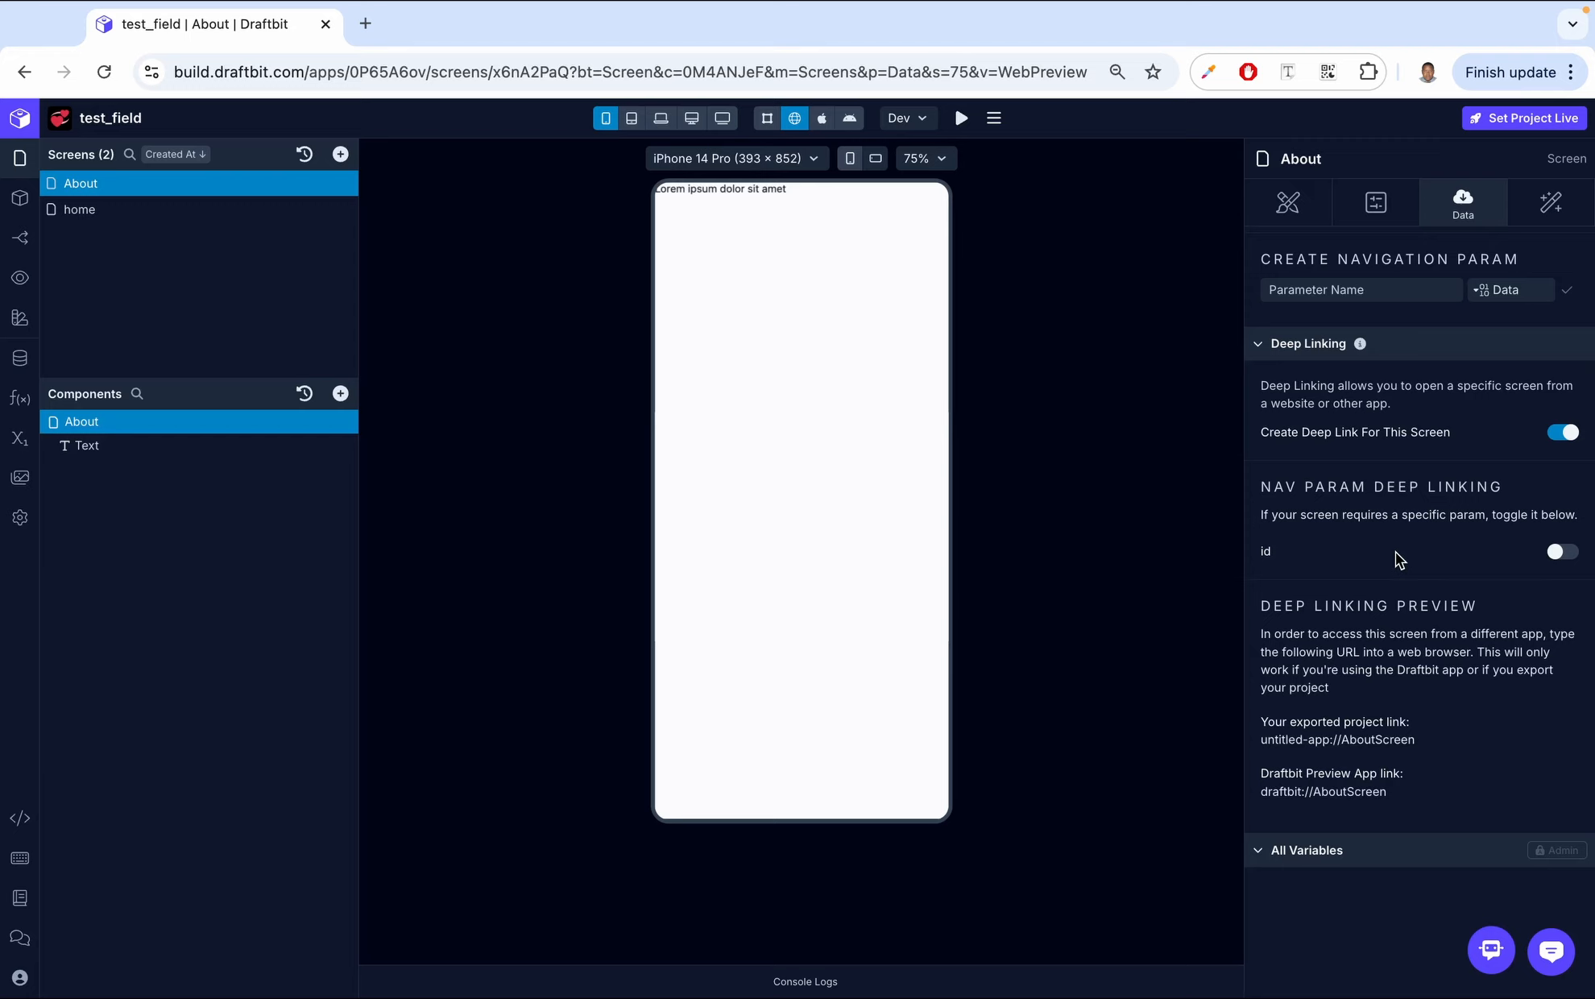
- Add a Log to Console action to the About screen's On Screen Focus workflow logging "user has opened screen"
click(1558, 211)
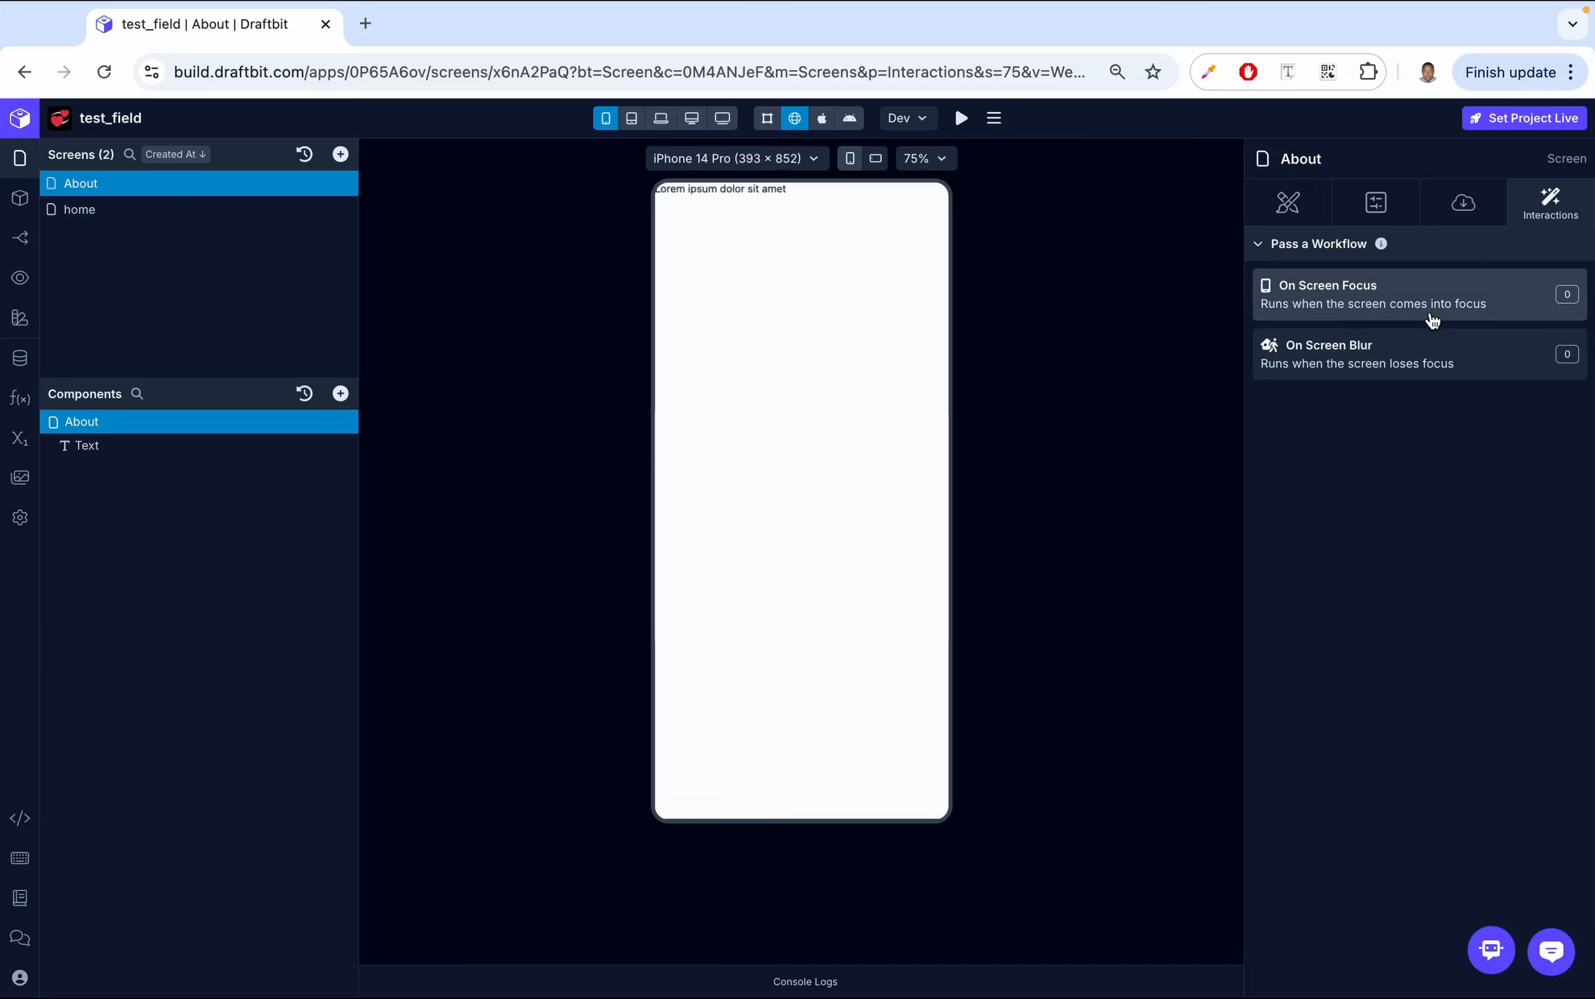
click(1360, 295)
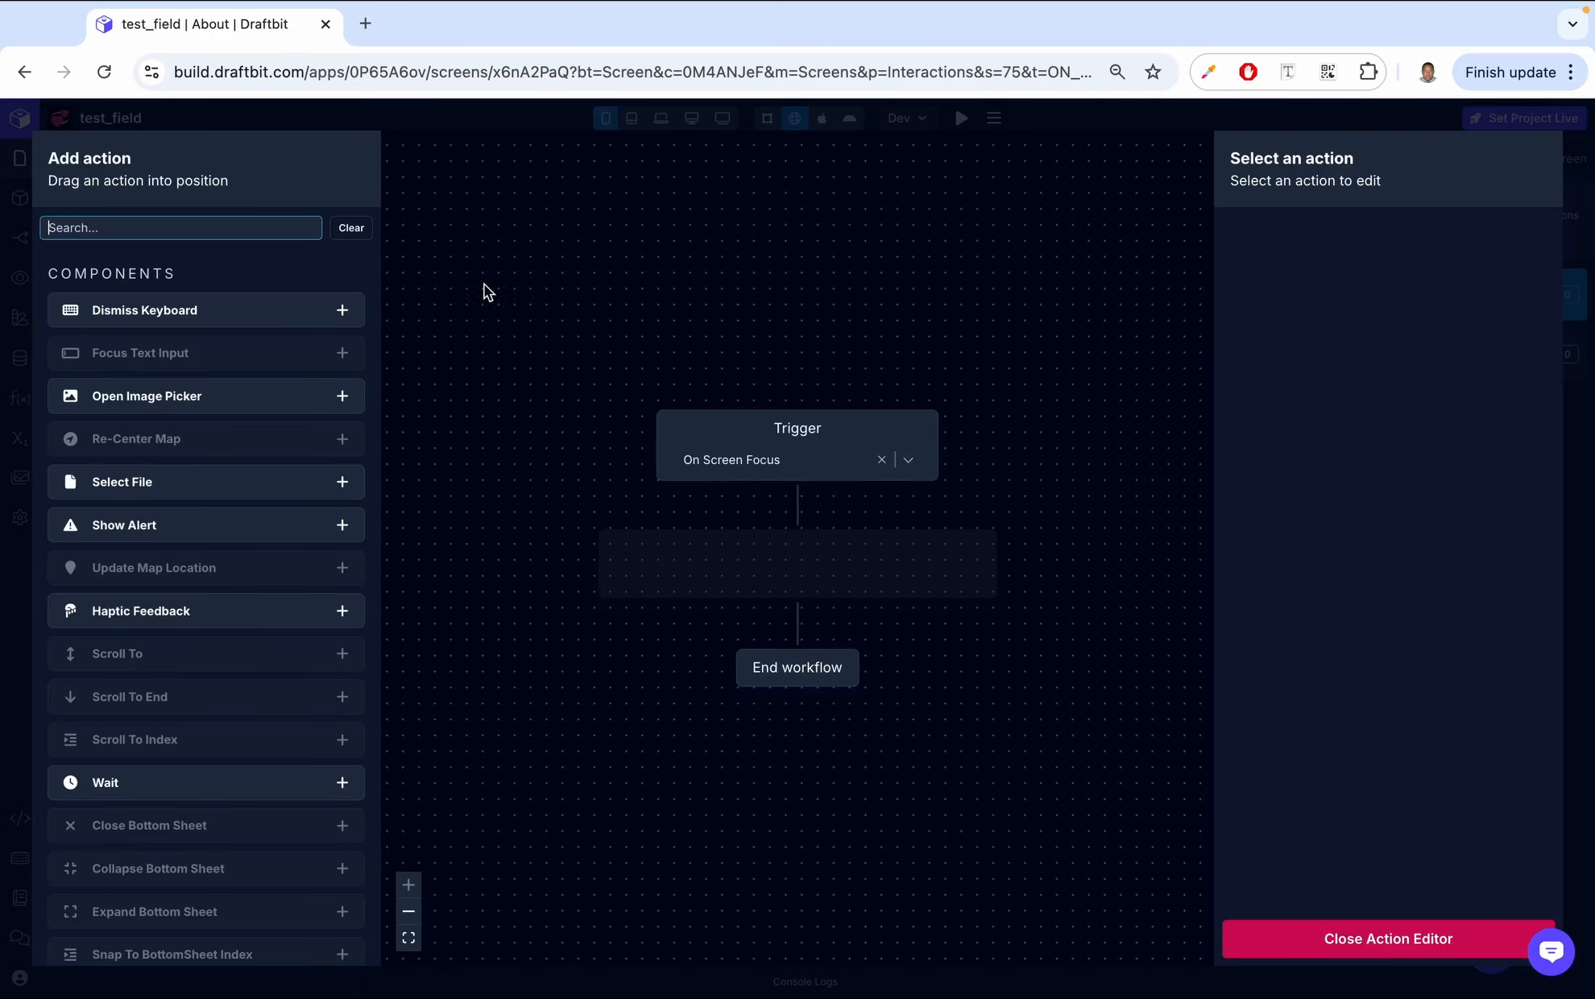
text(console)
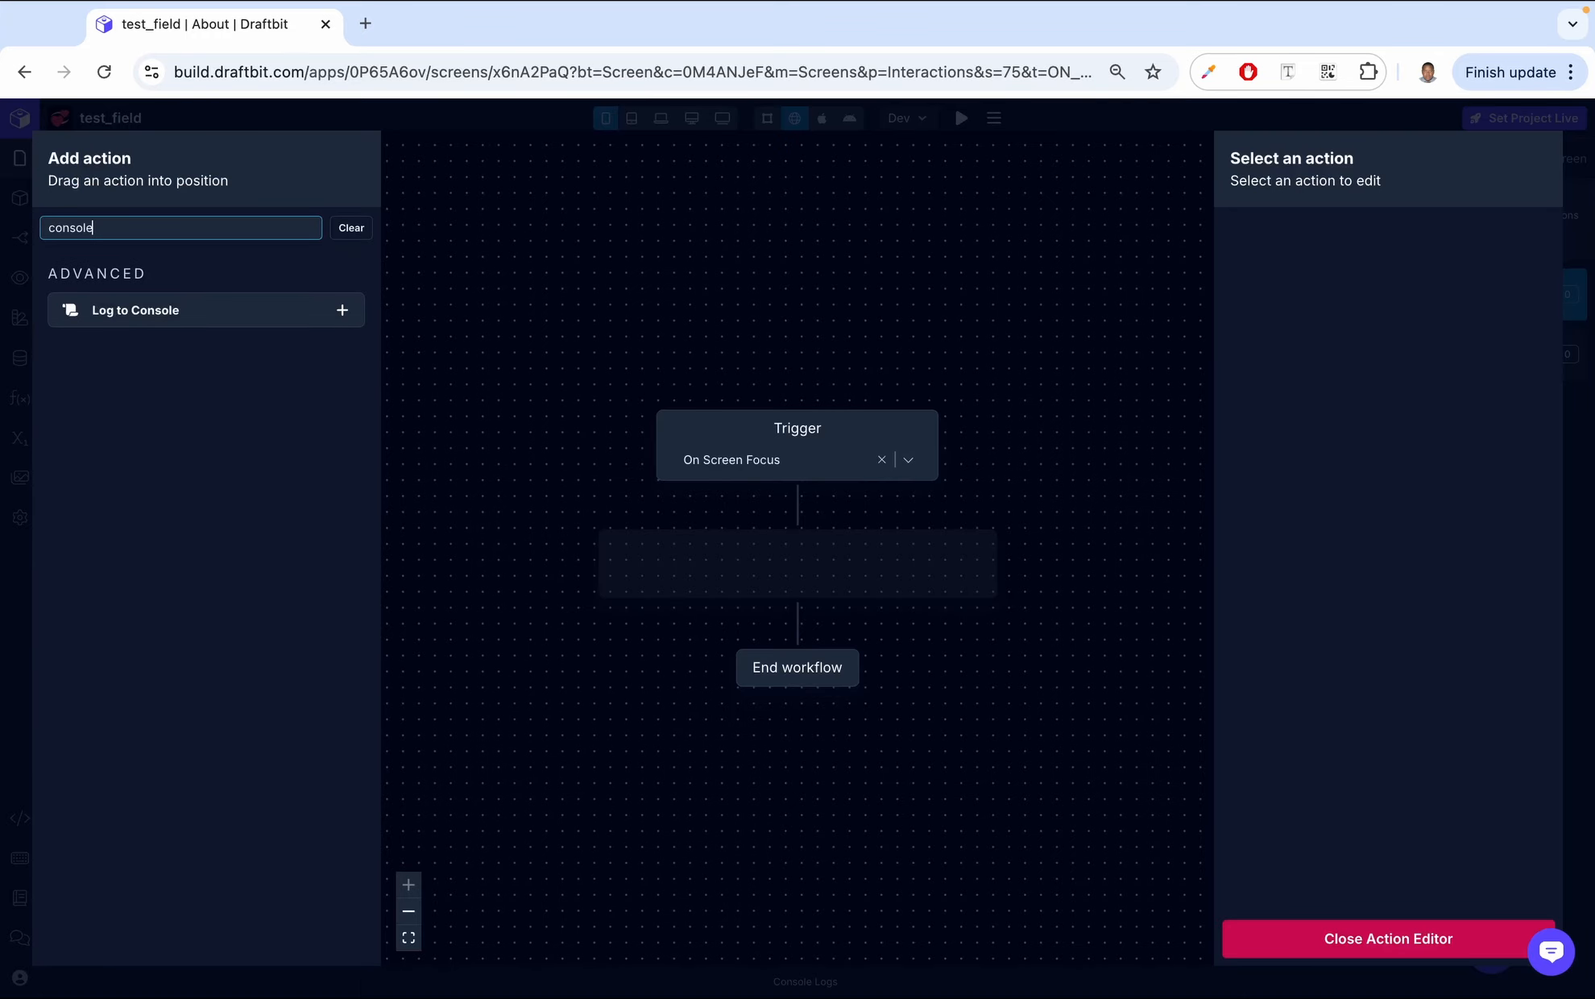
click(338, 316)
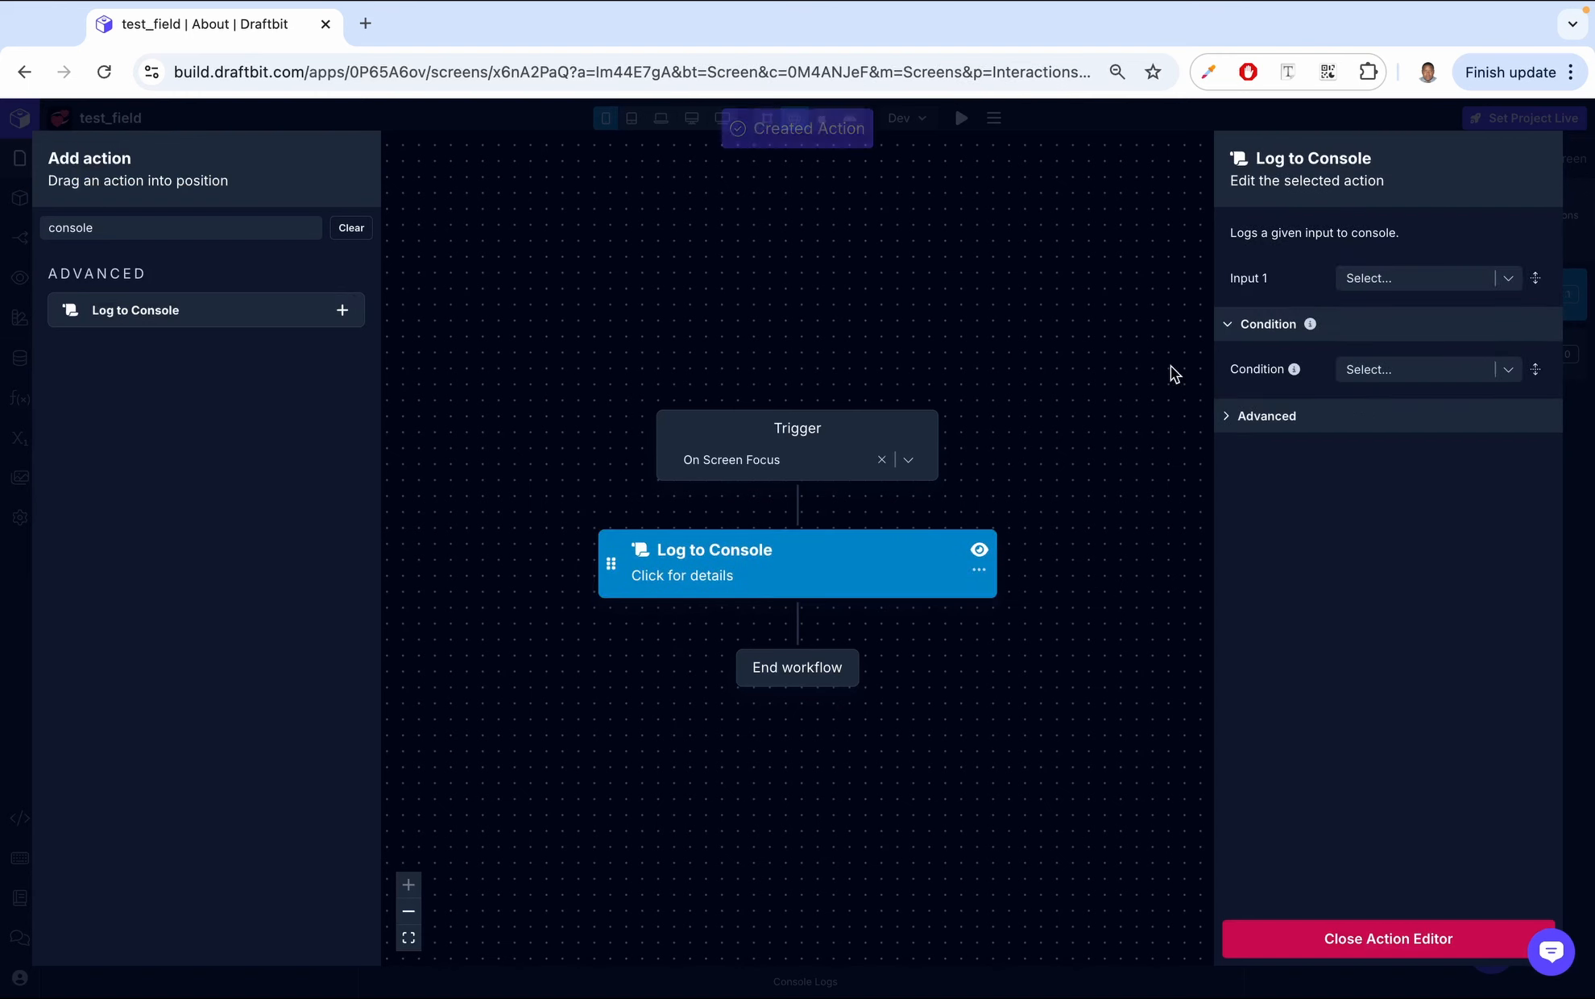
click(1385, 277)
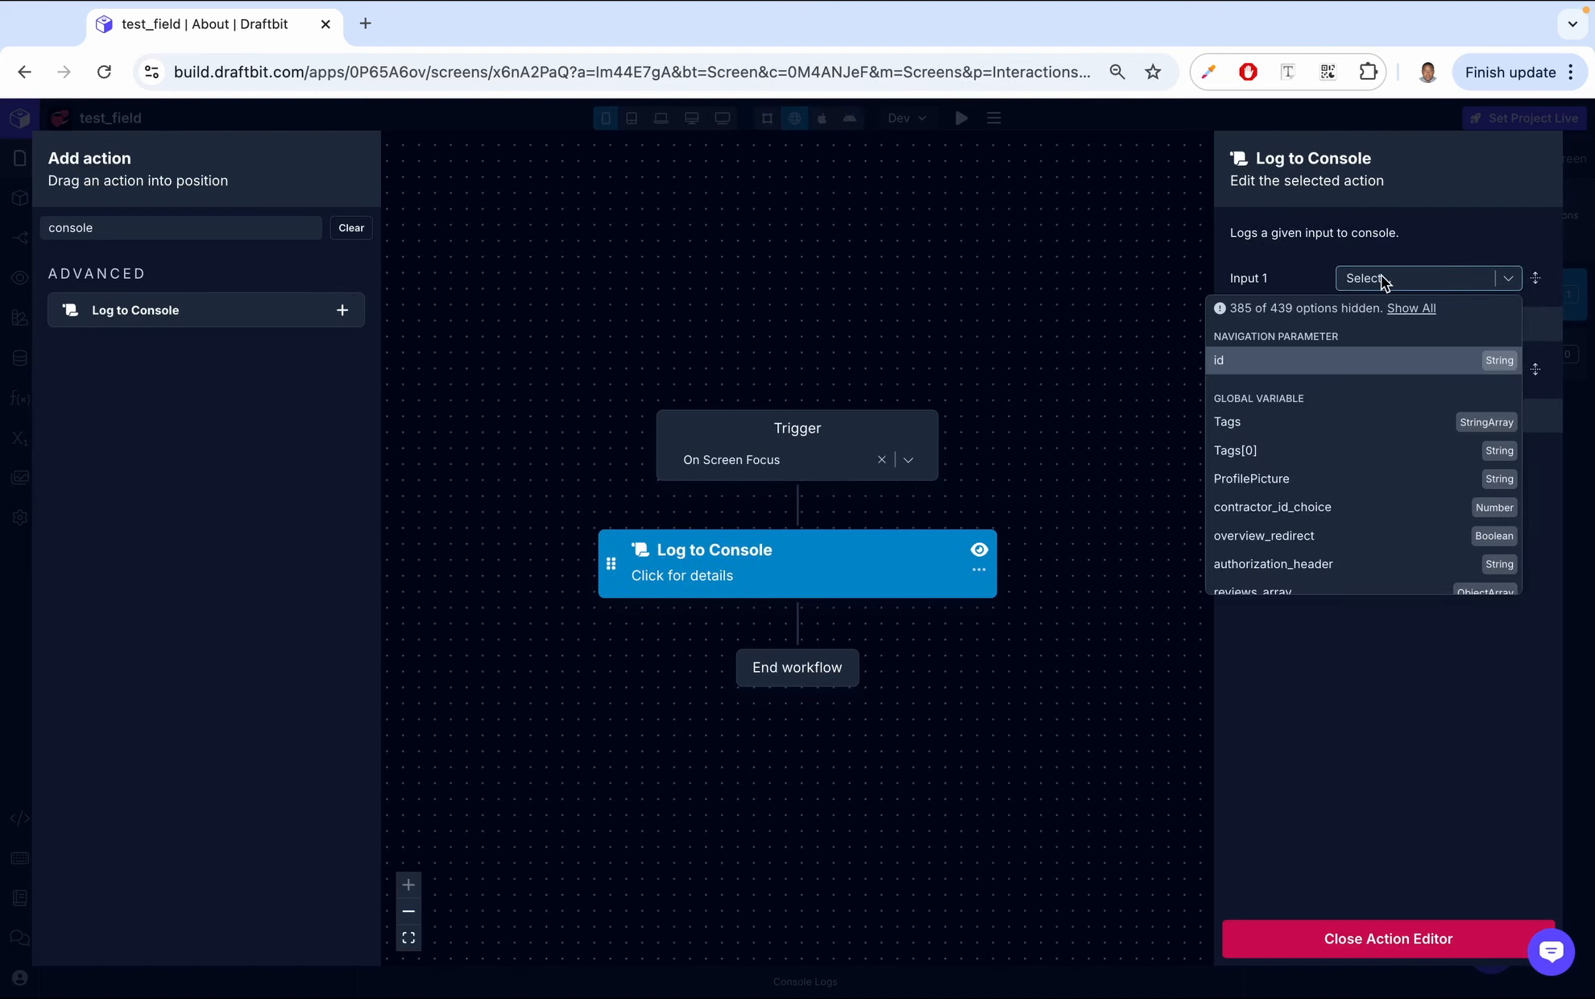
text(user has opened screened)
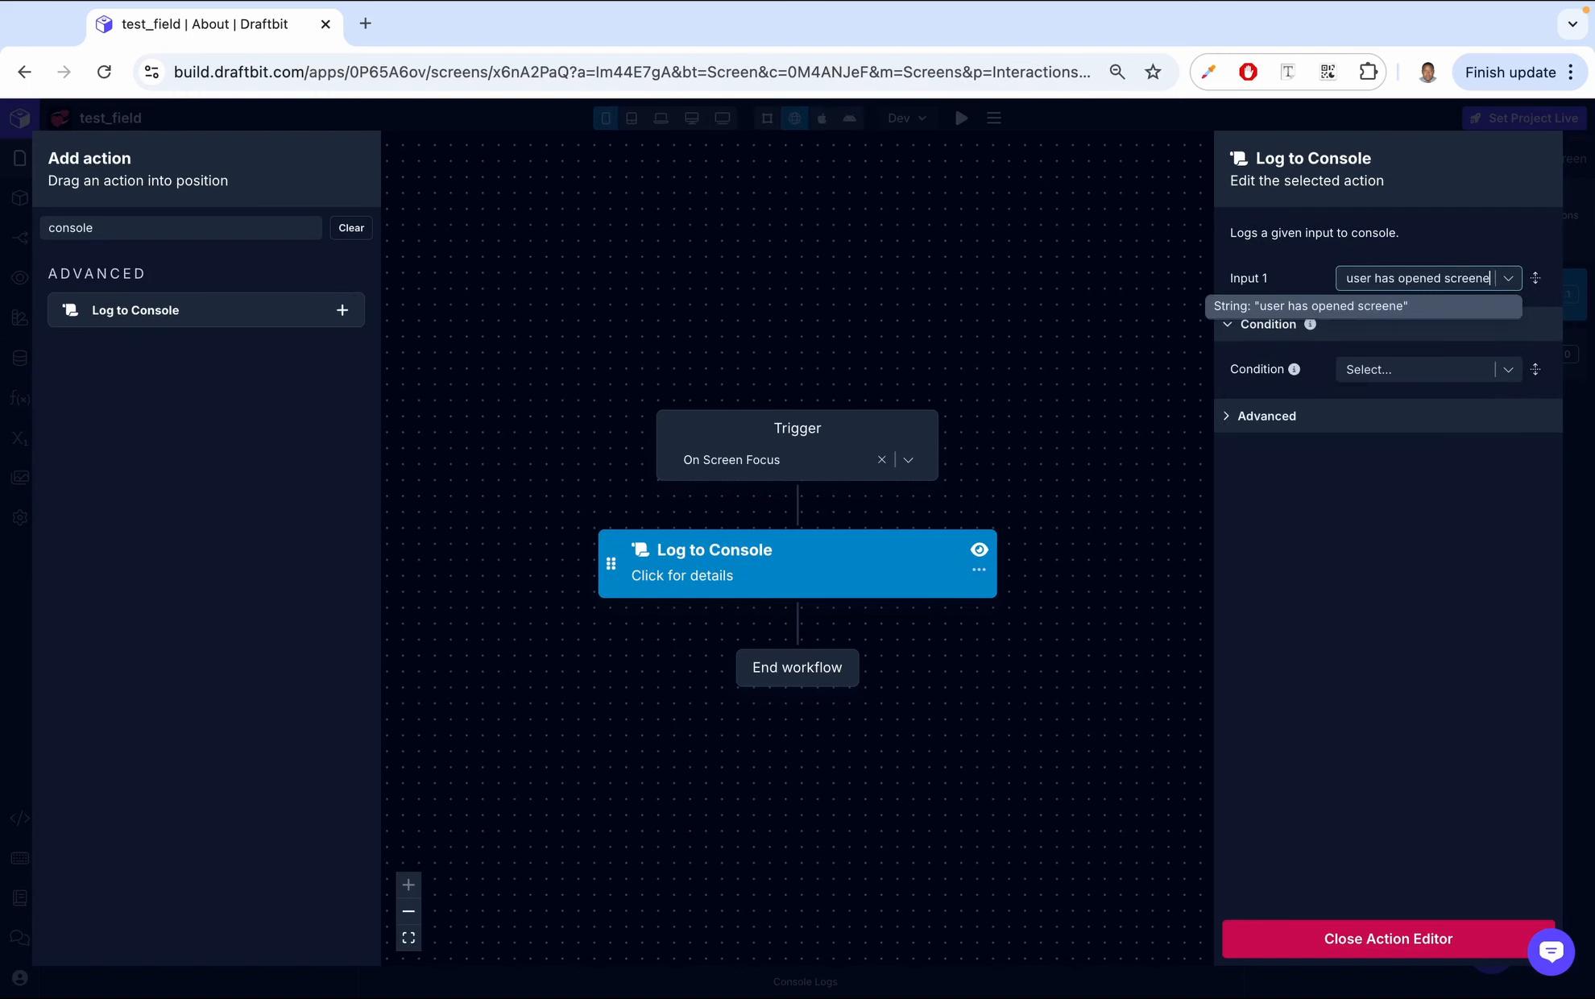
click(1370, 306)
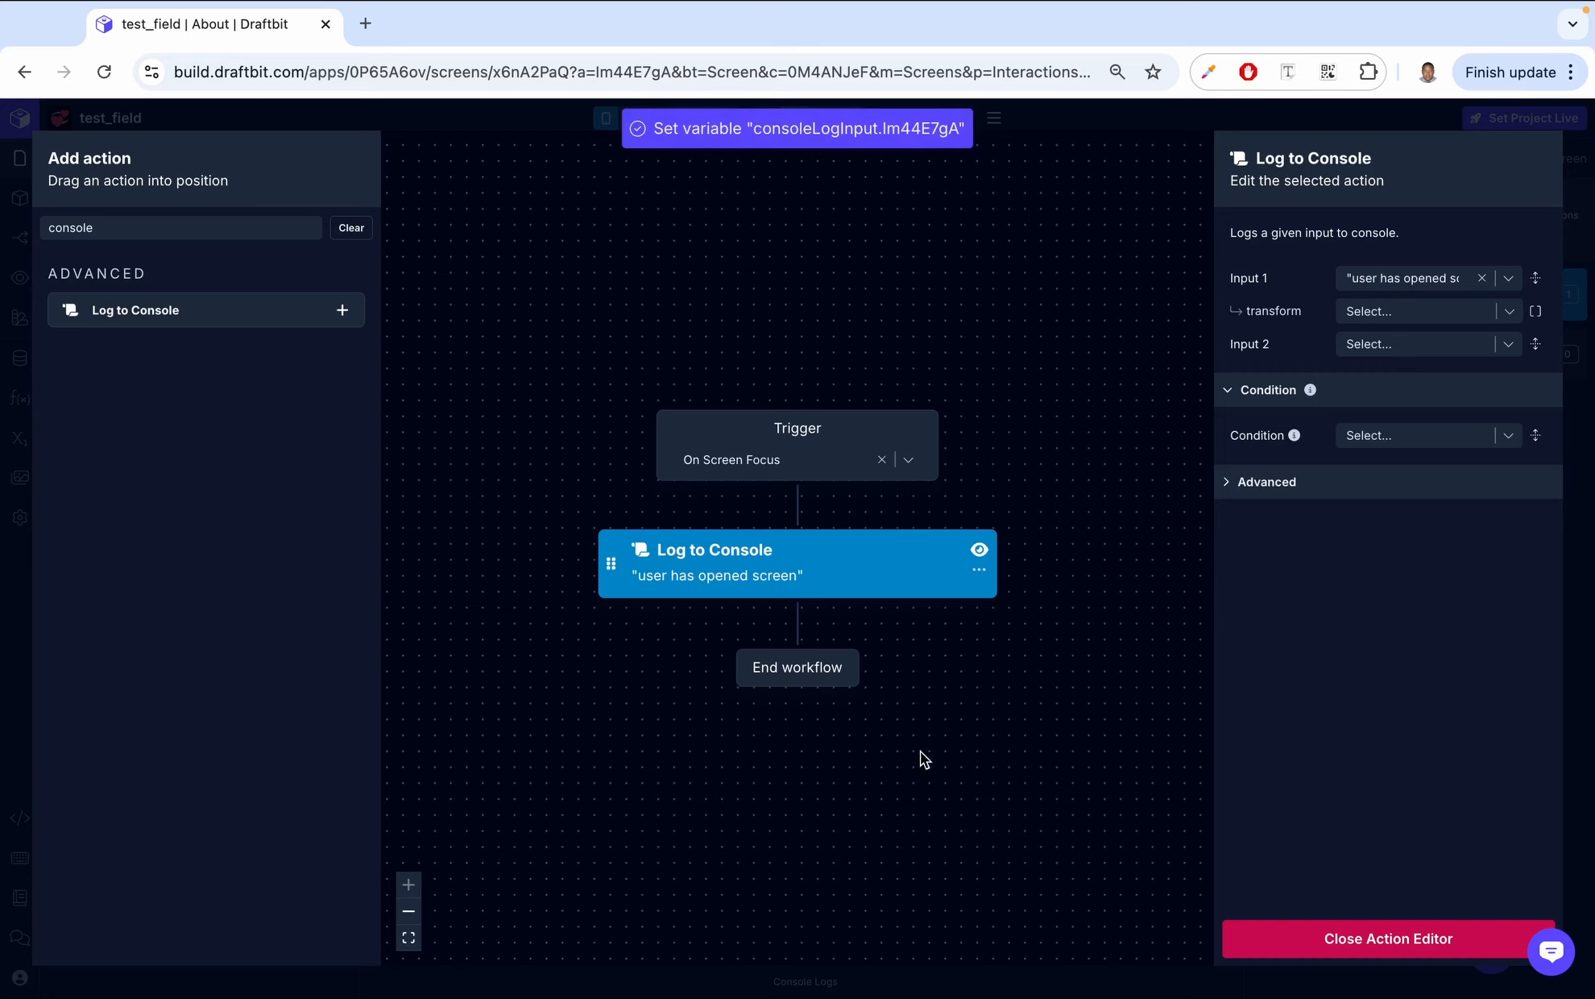
- Search the action list for API actions and close the action editor
click(241, 236)
key(super+a)
key(BackSpace)
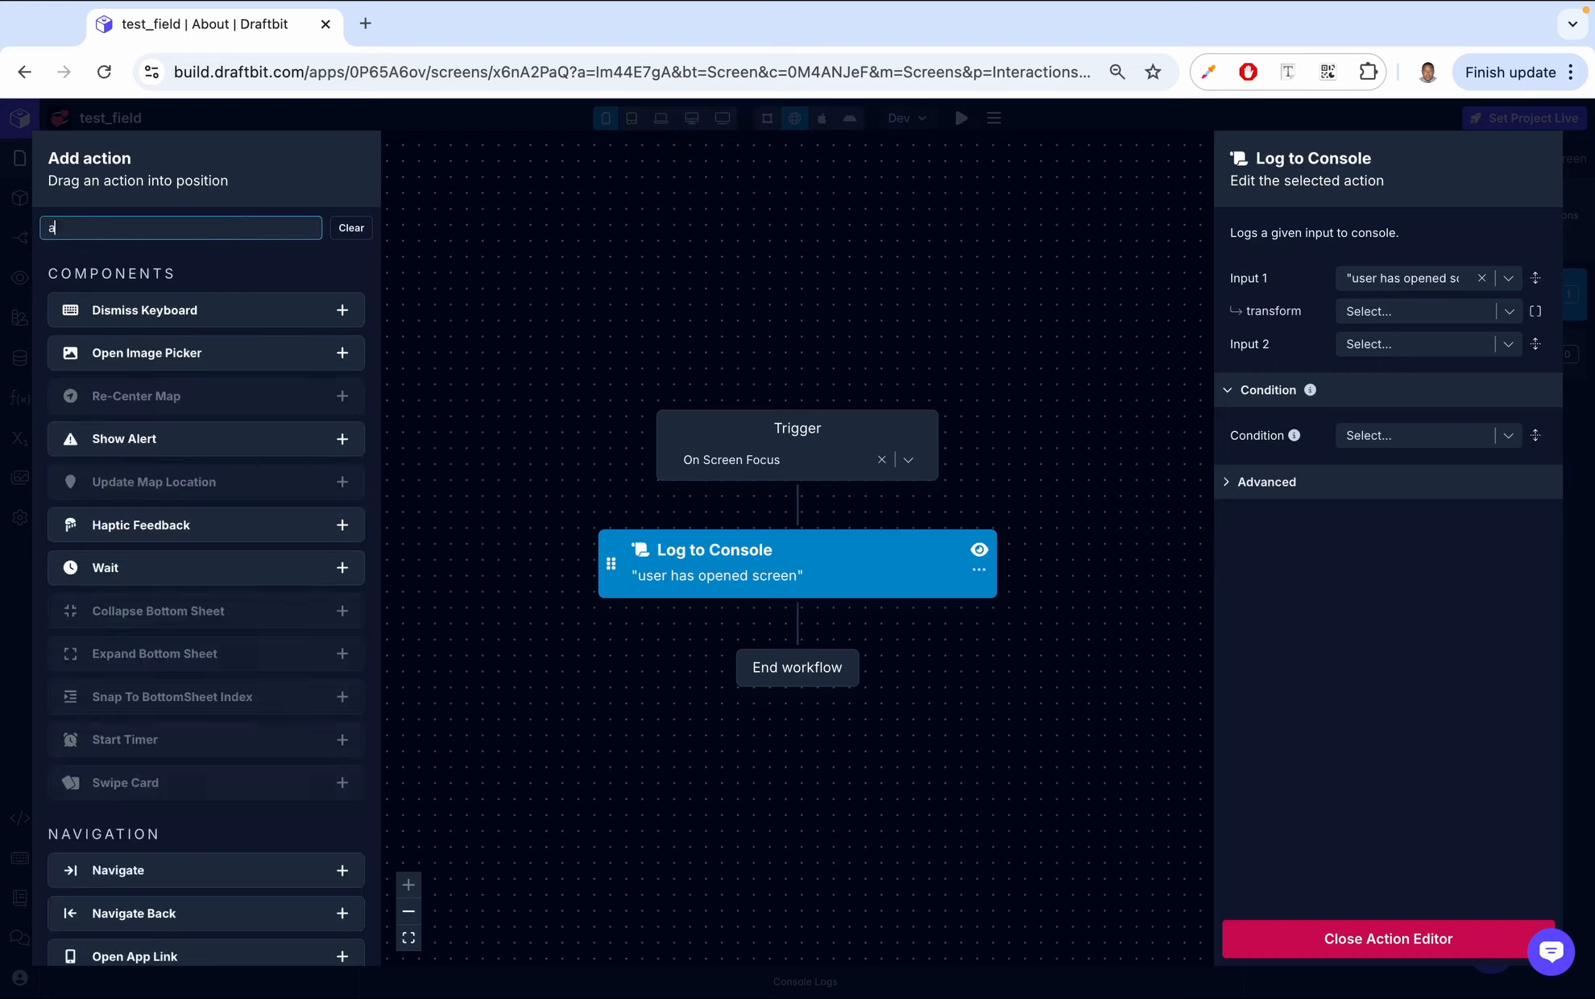
text(api)
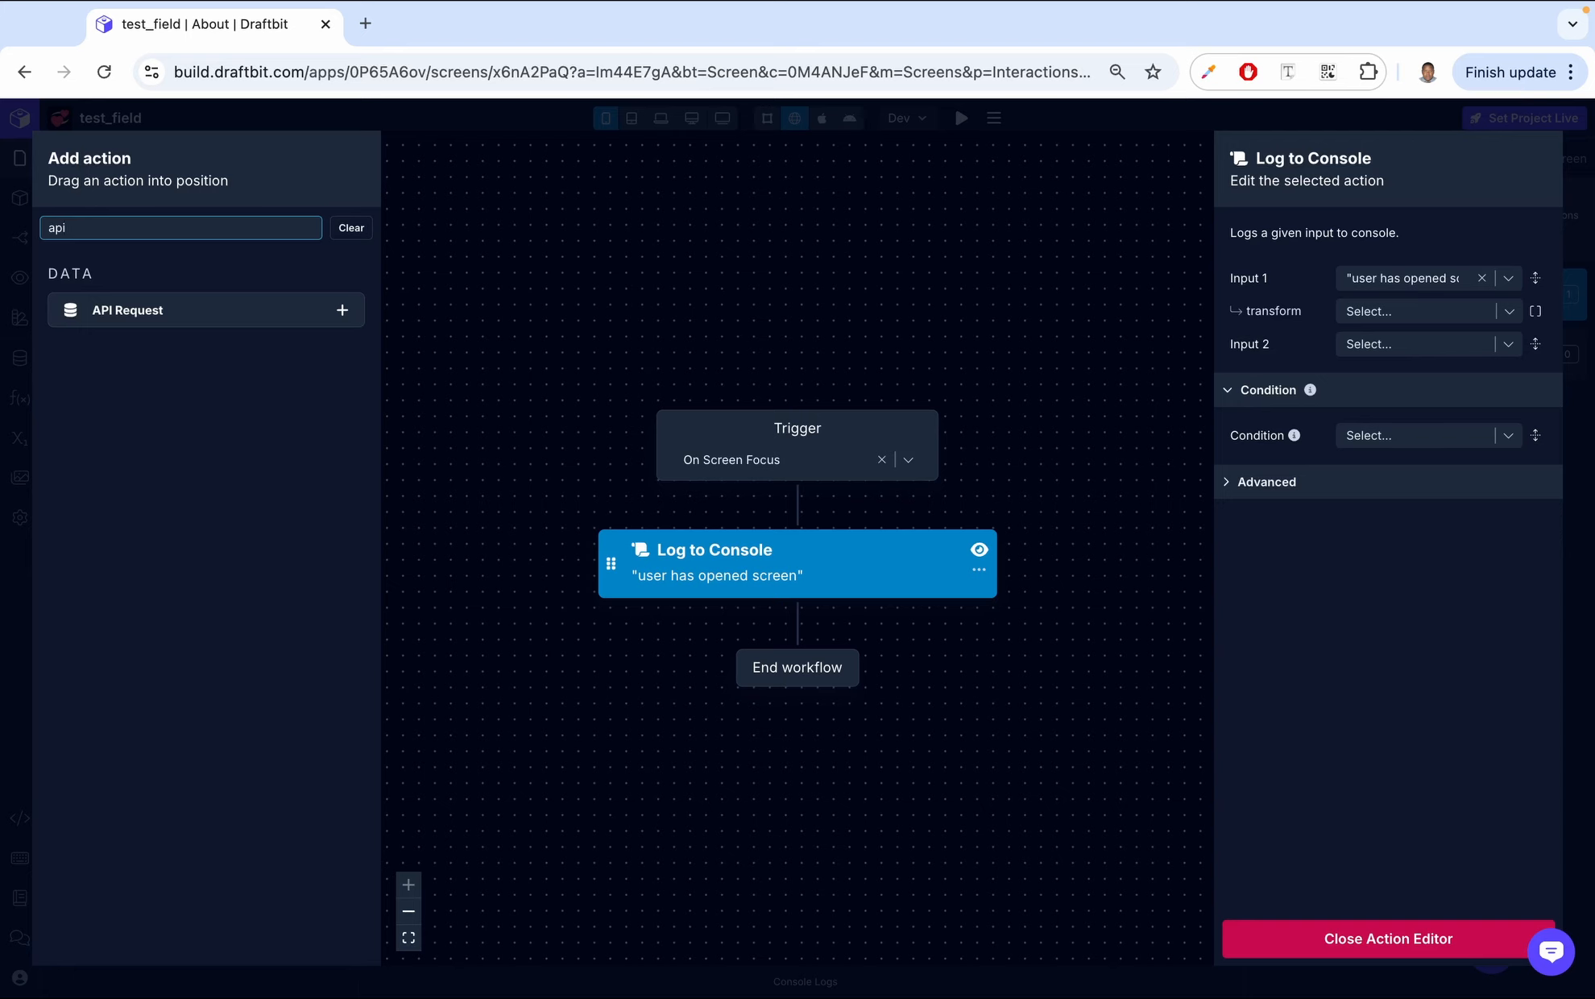
click(1365, 943)
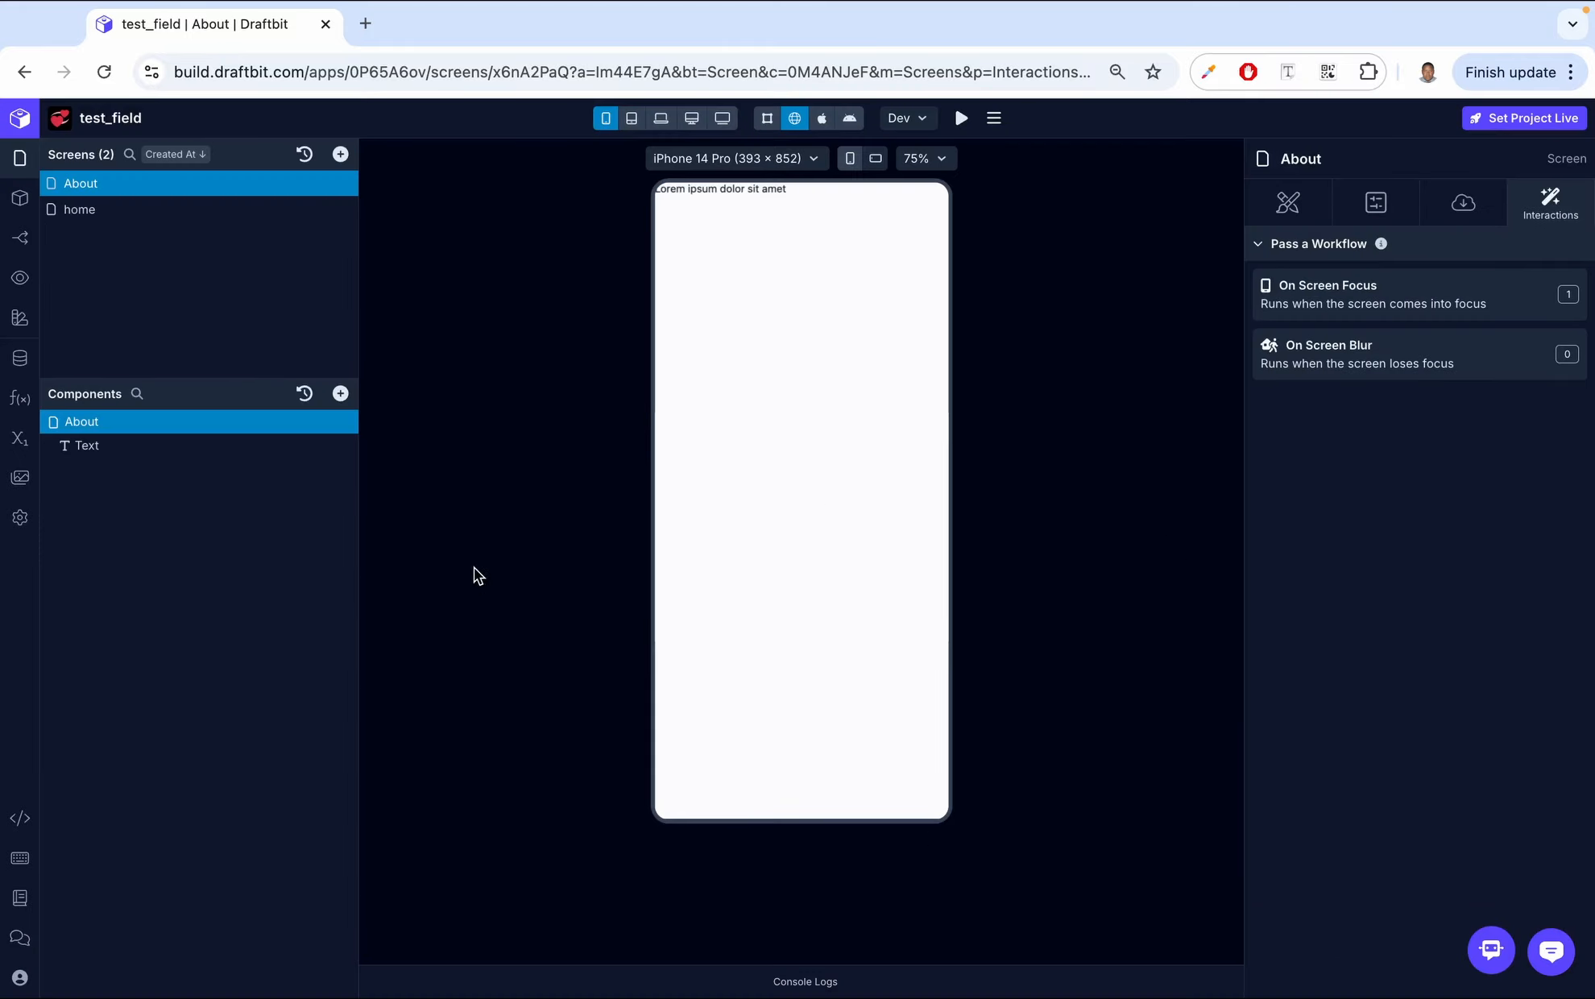
- Open the console logs and clear them
click(798, 981)
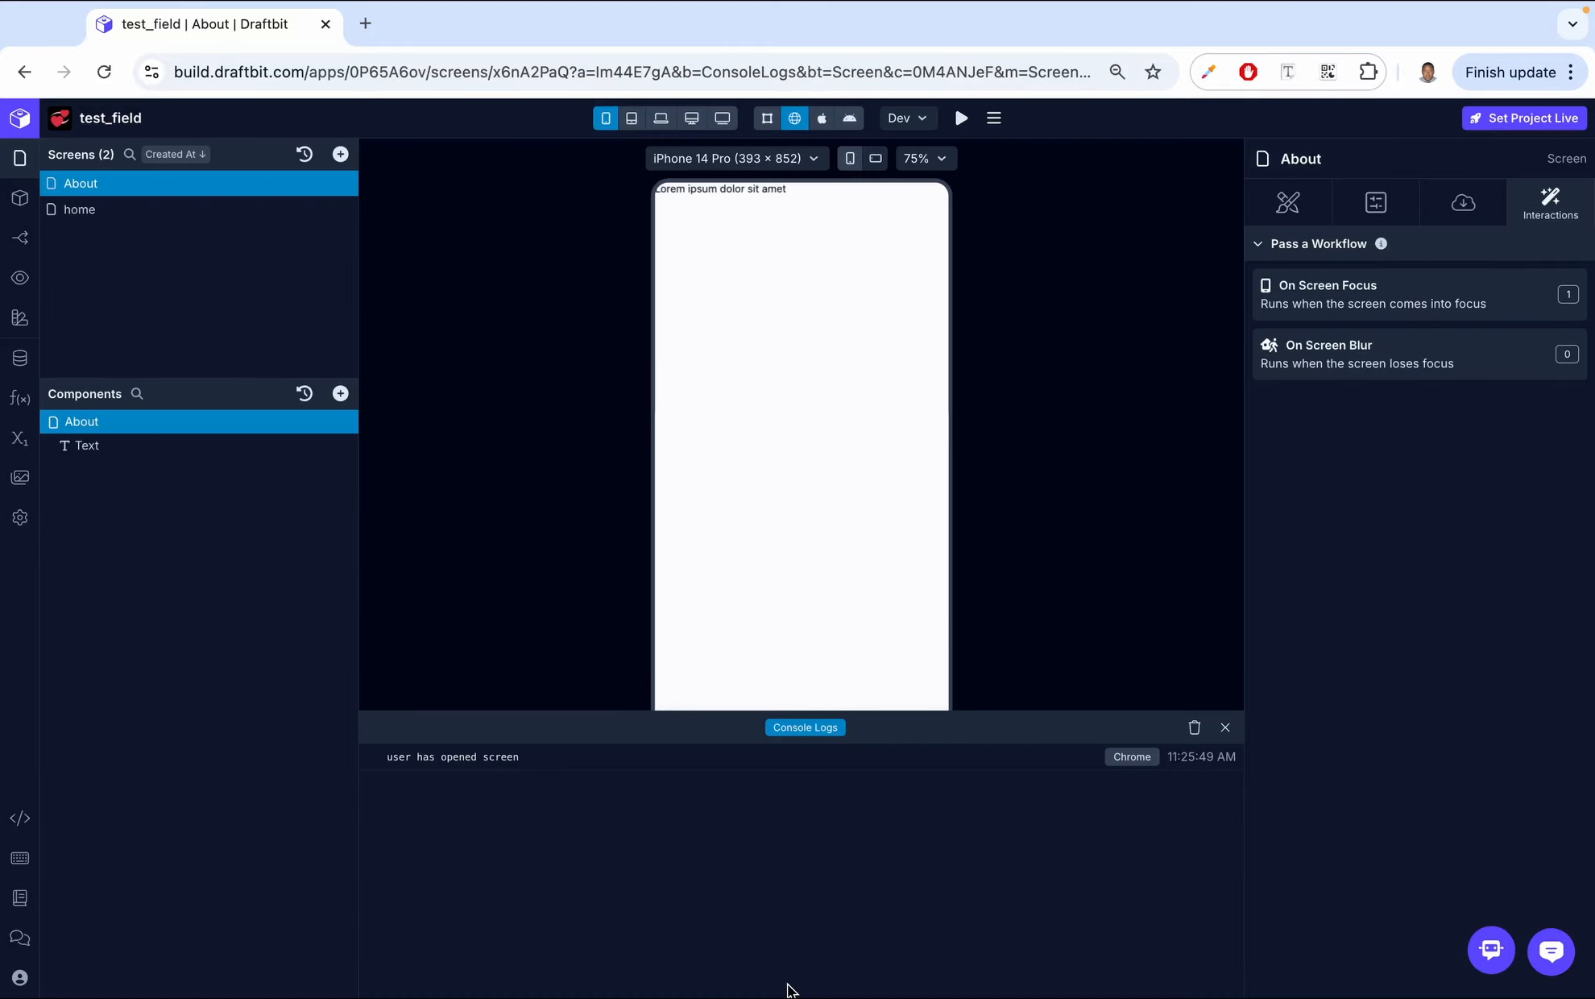
click(1193, 730)
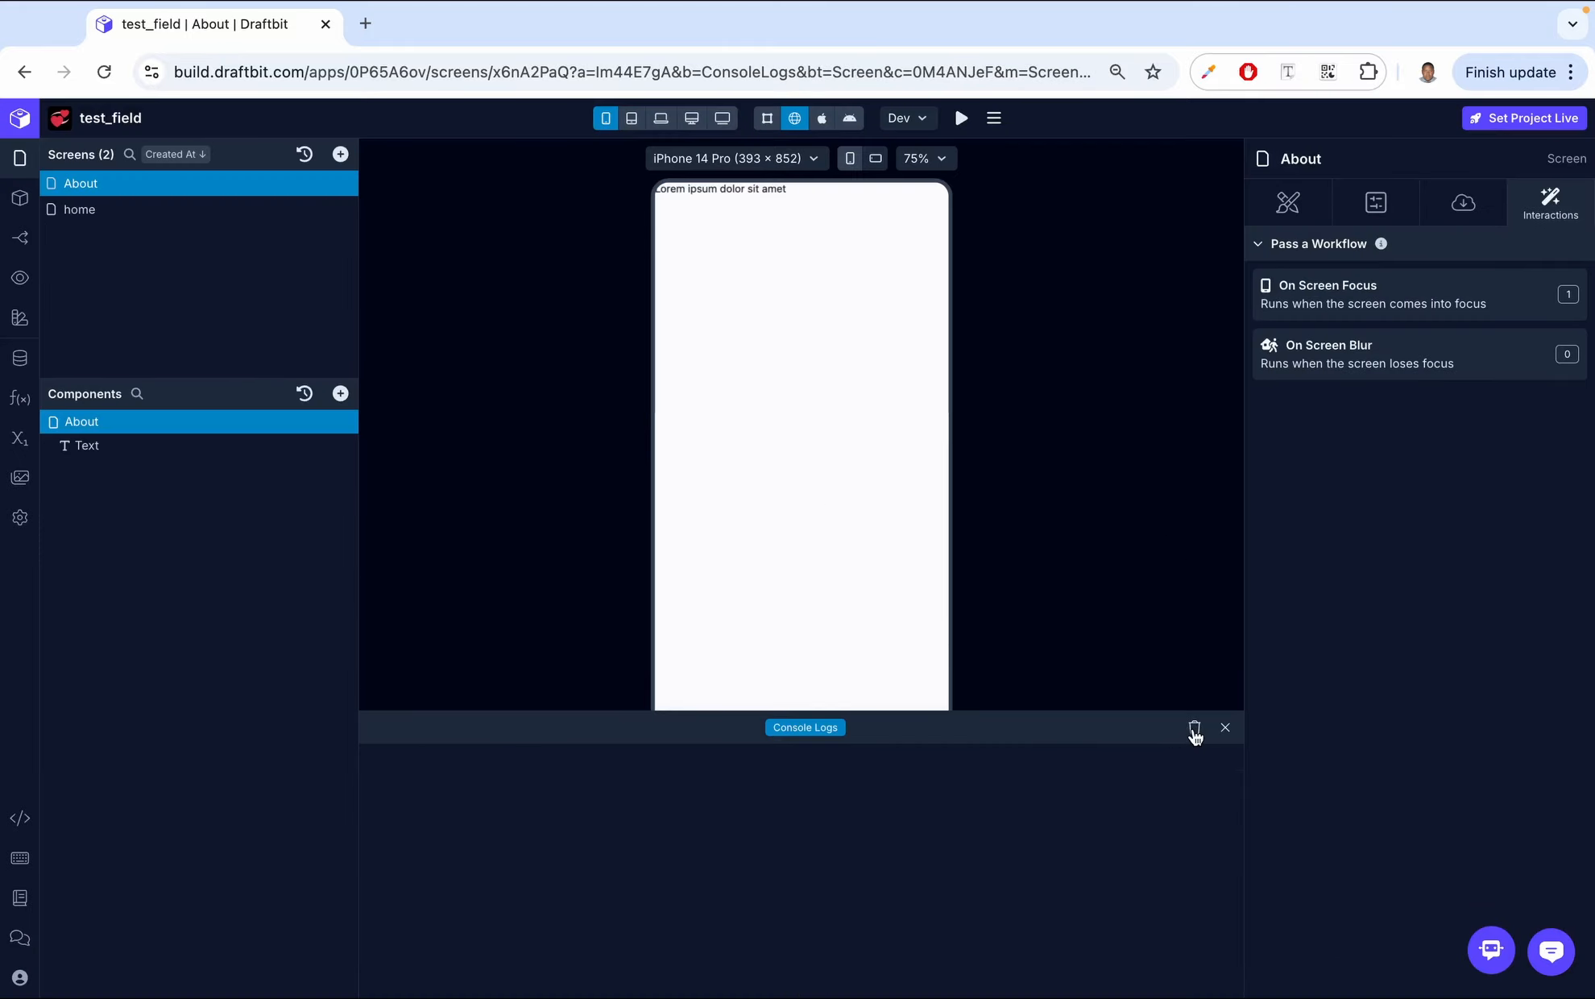
- Add a Log to Console action to the home screen's On Screen Blur workflow logging "user has left the screen"
click(108, 211)
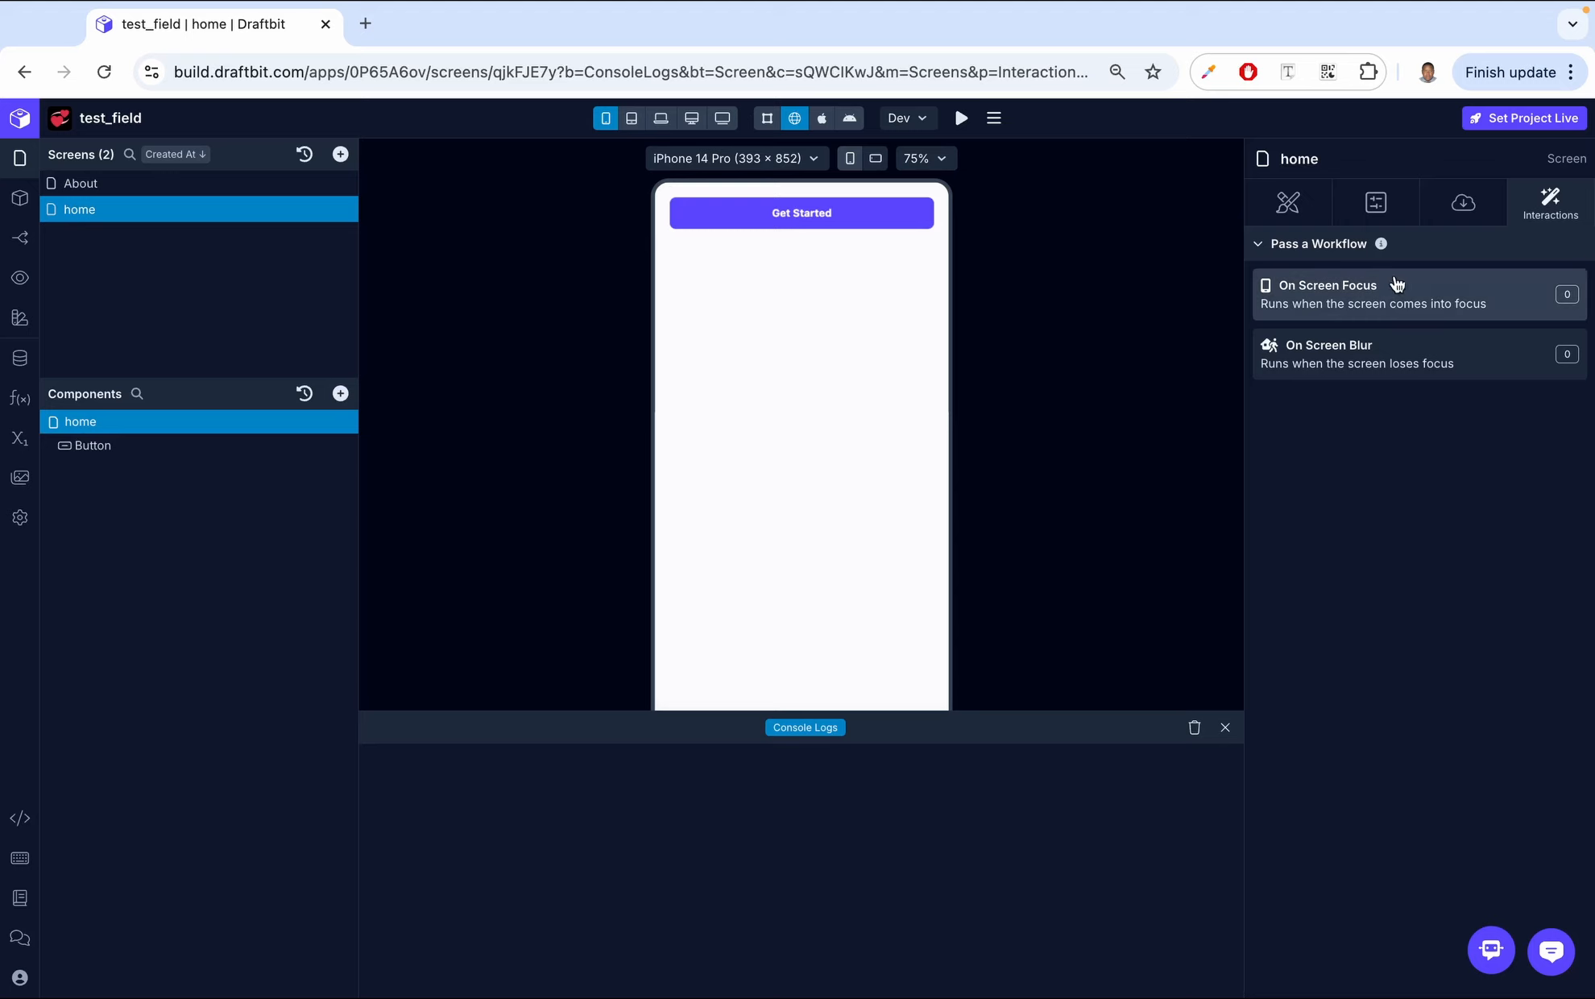
click(812, 212)
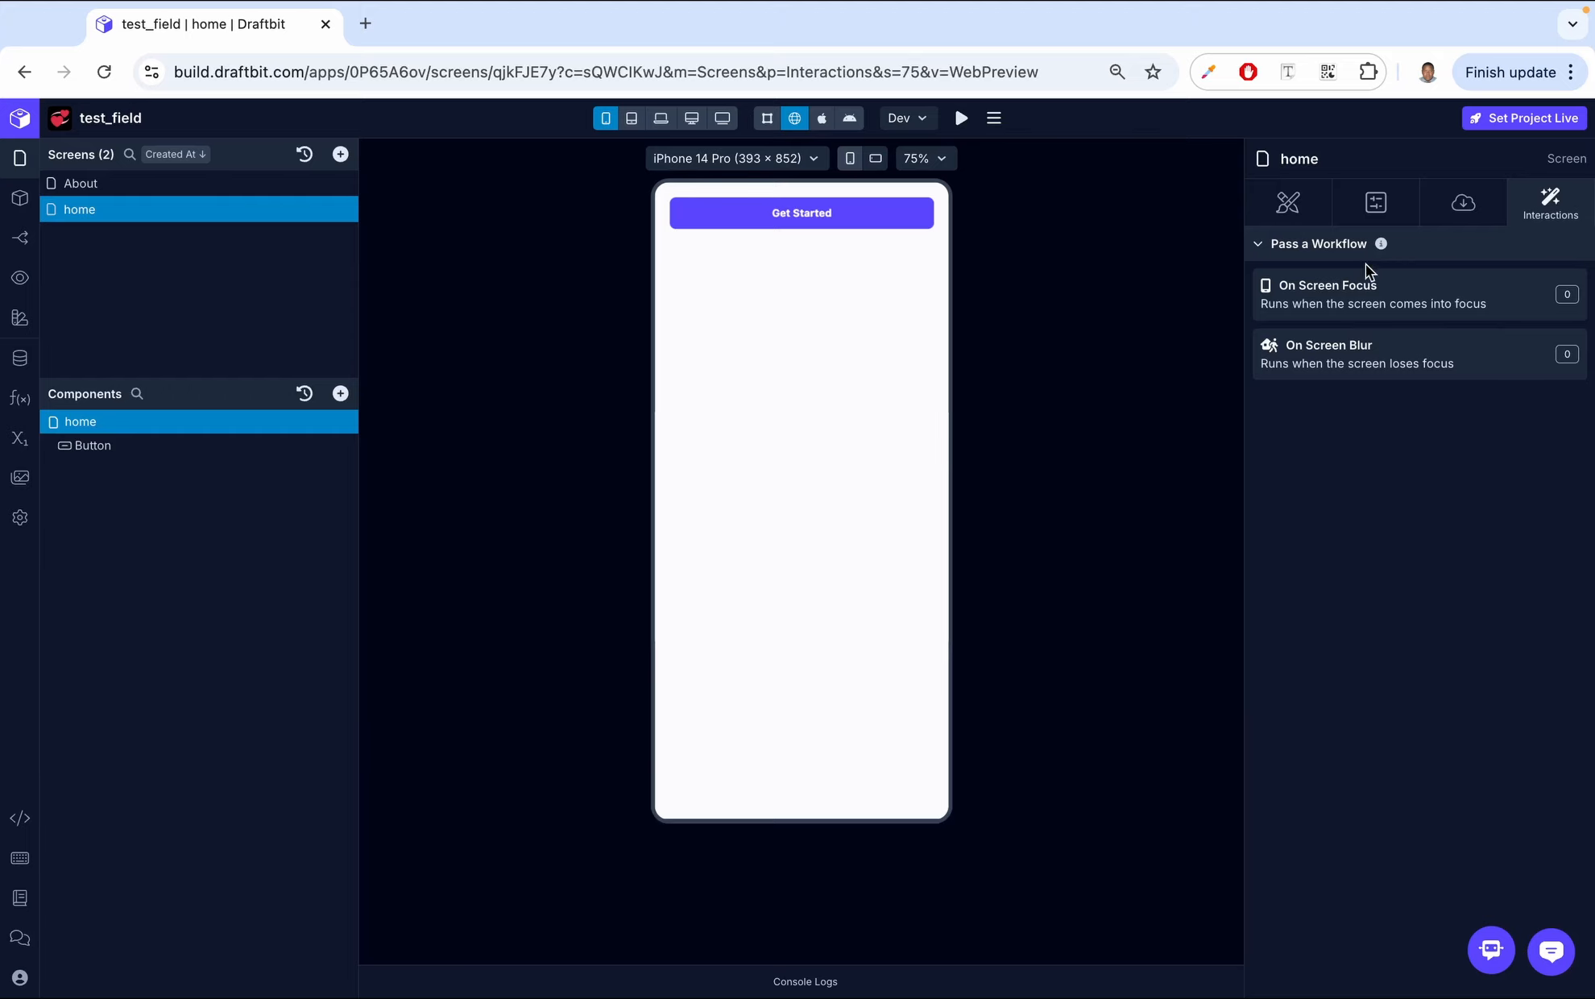
click(1349, 347)
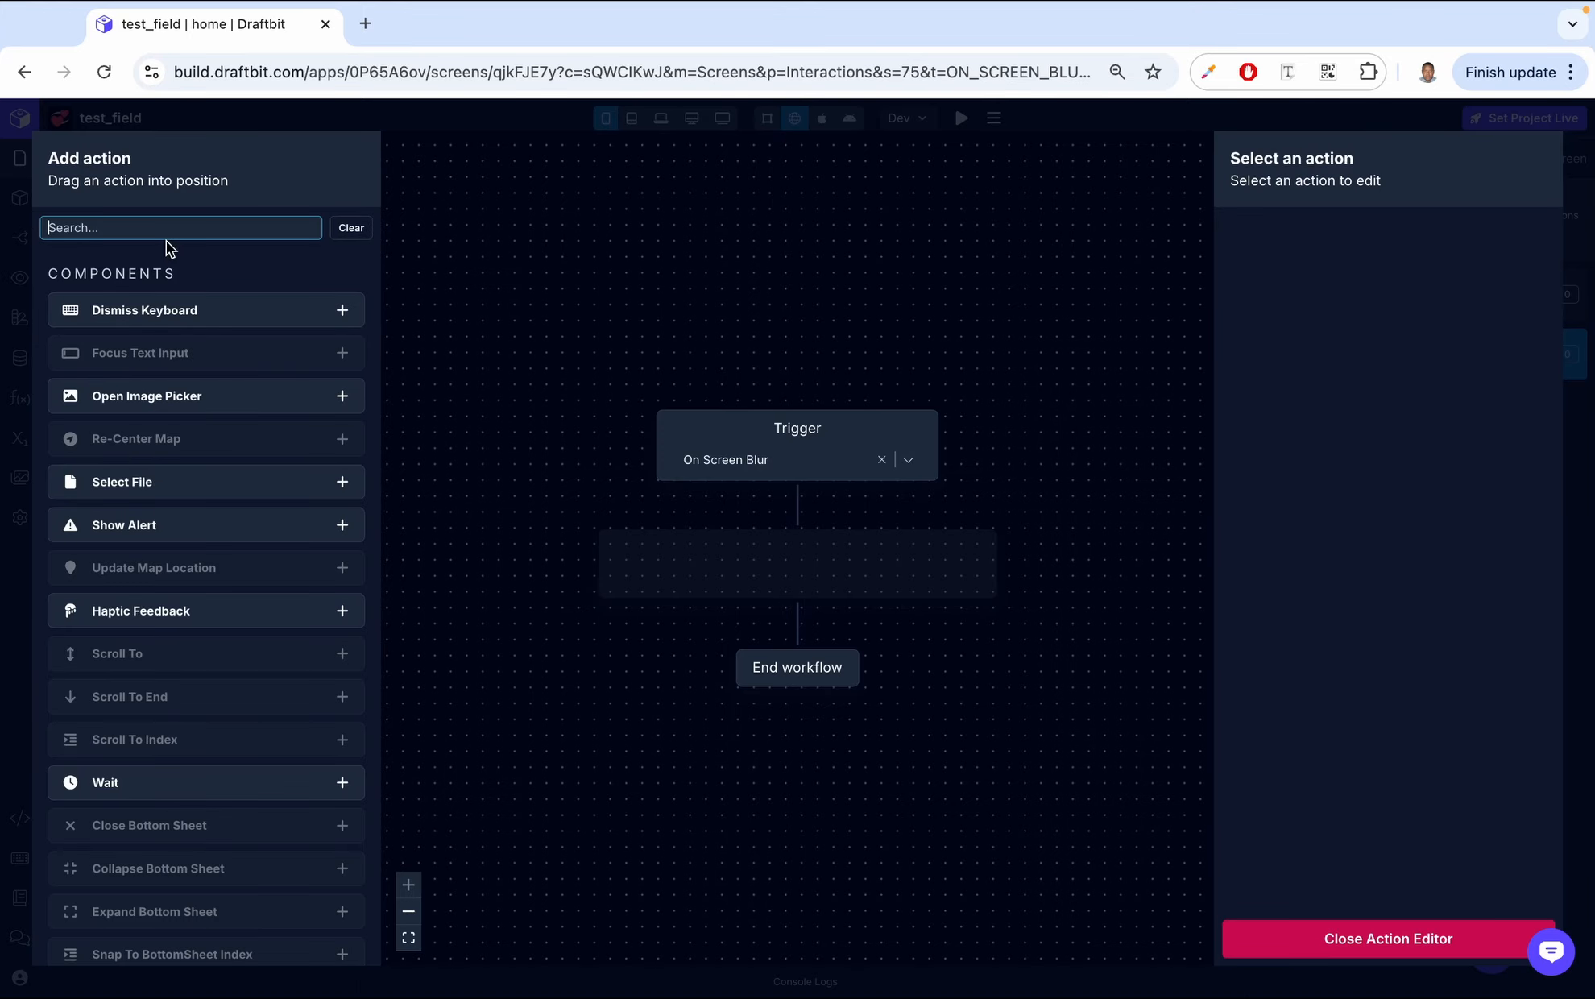
text(cons)
click(343, 314)
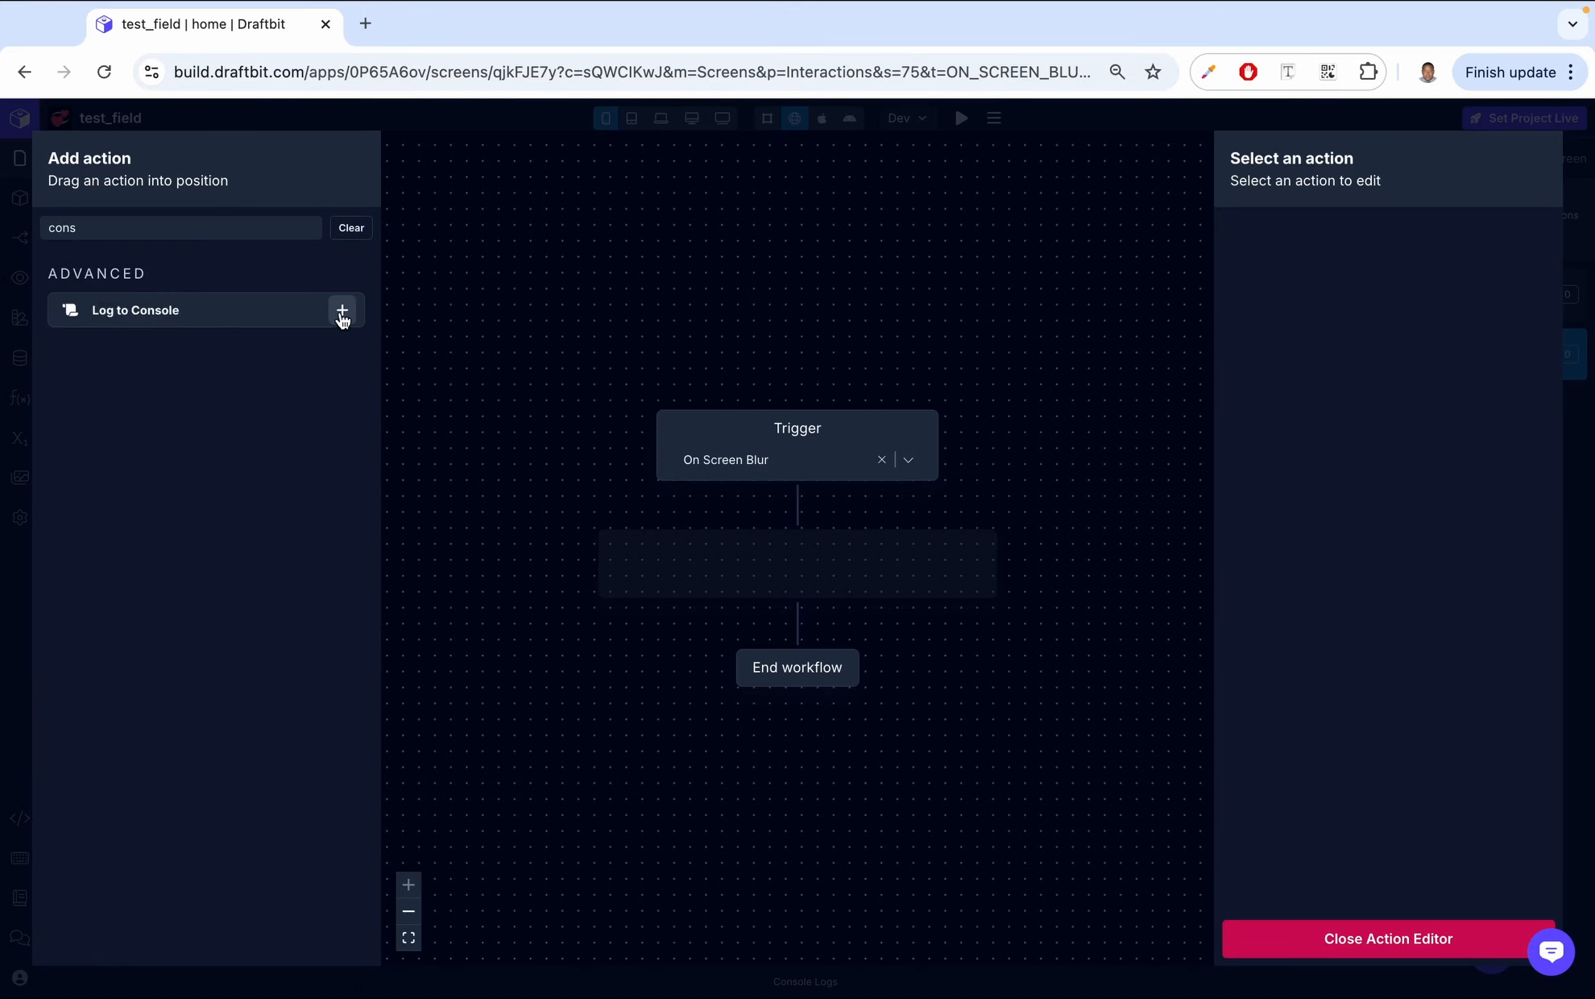
click(1379, 278)
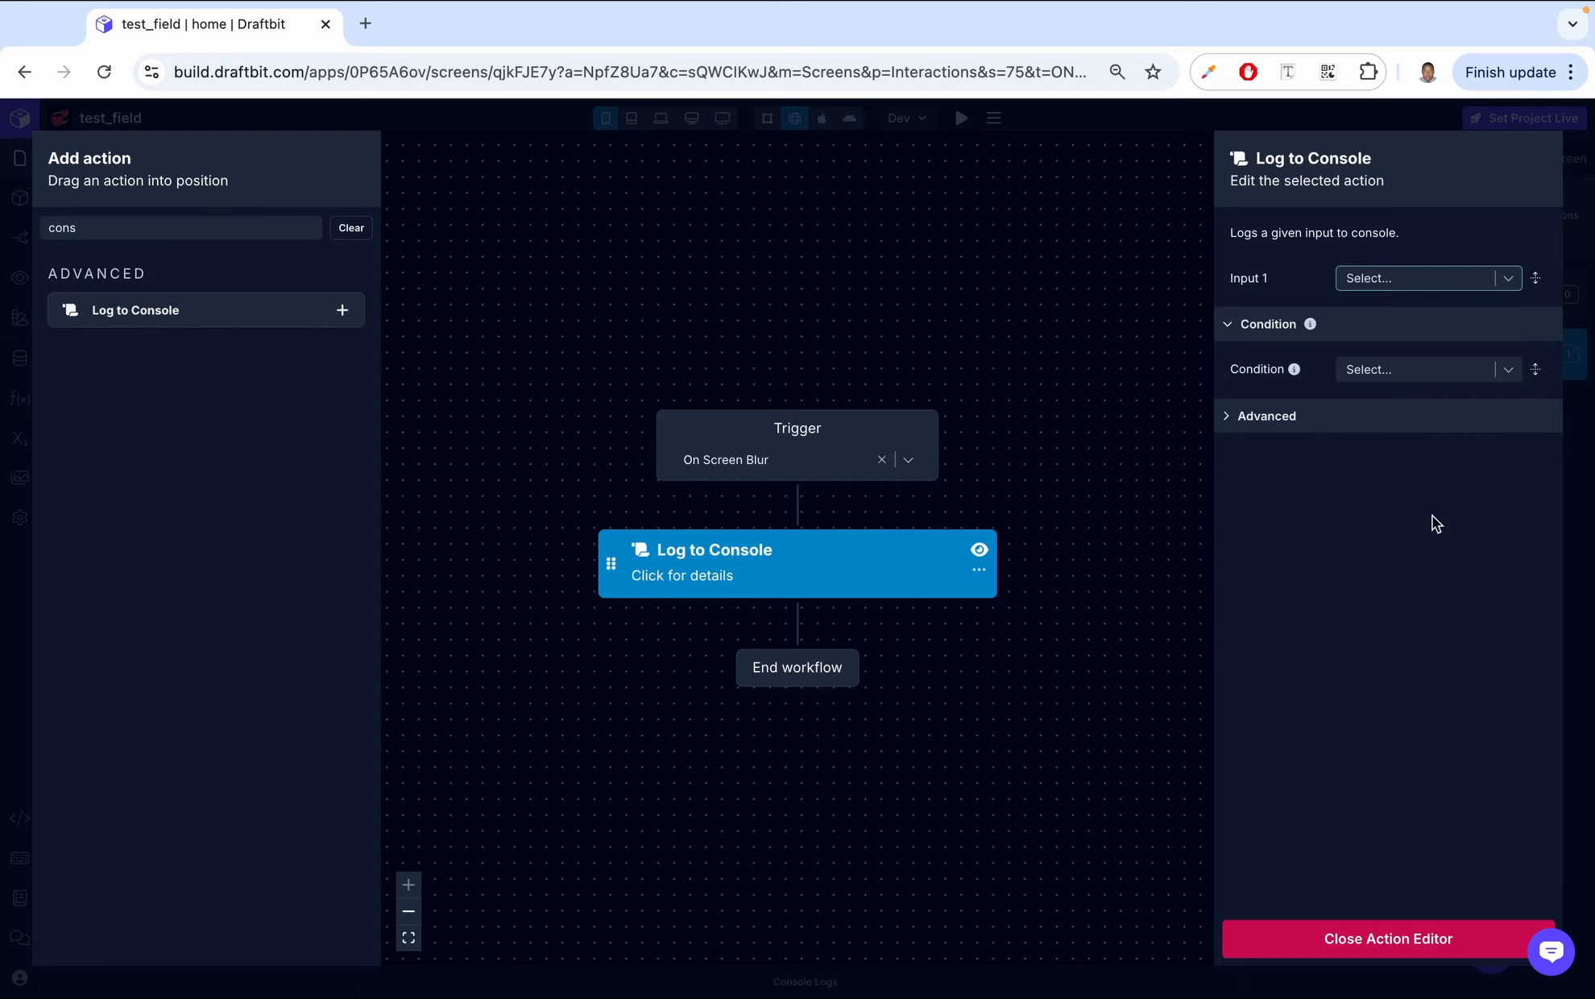
click(1367, 936)
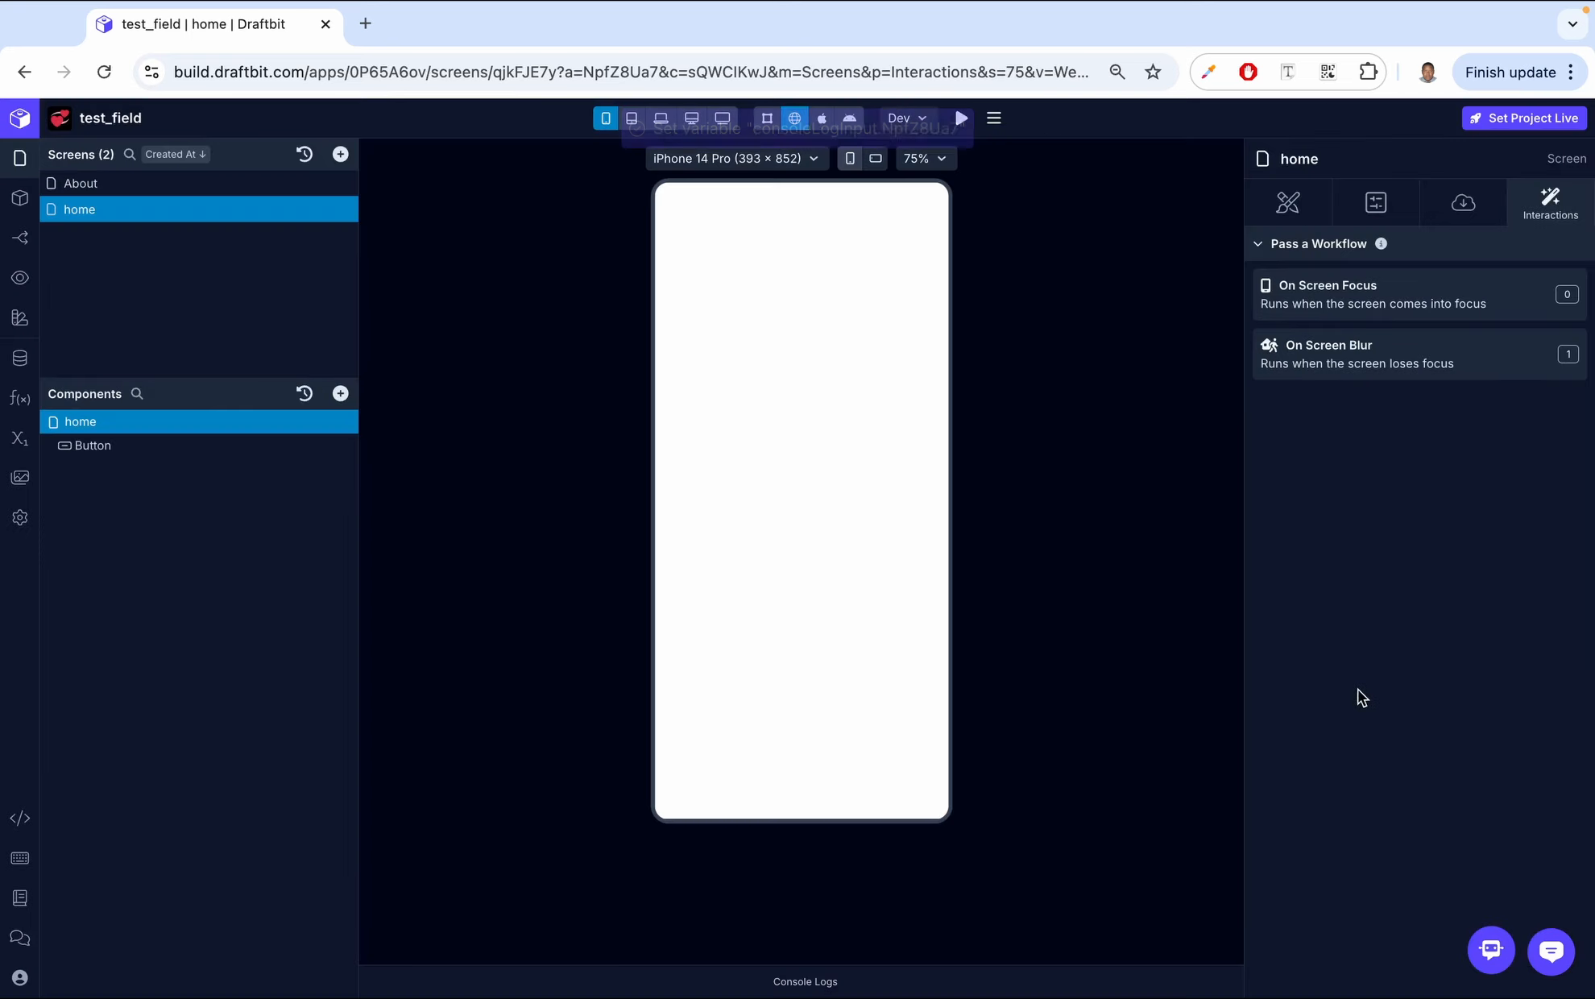
- Open the console logs and test the Get Started button's navigation to the About screen
click(809, 981)
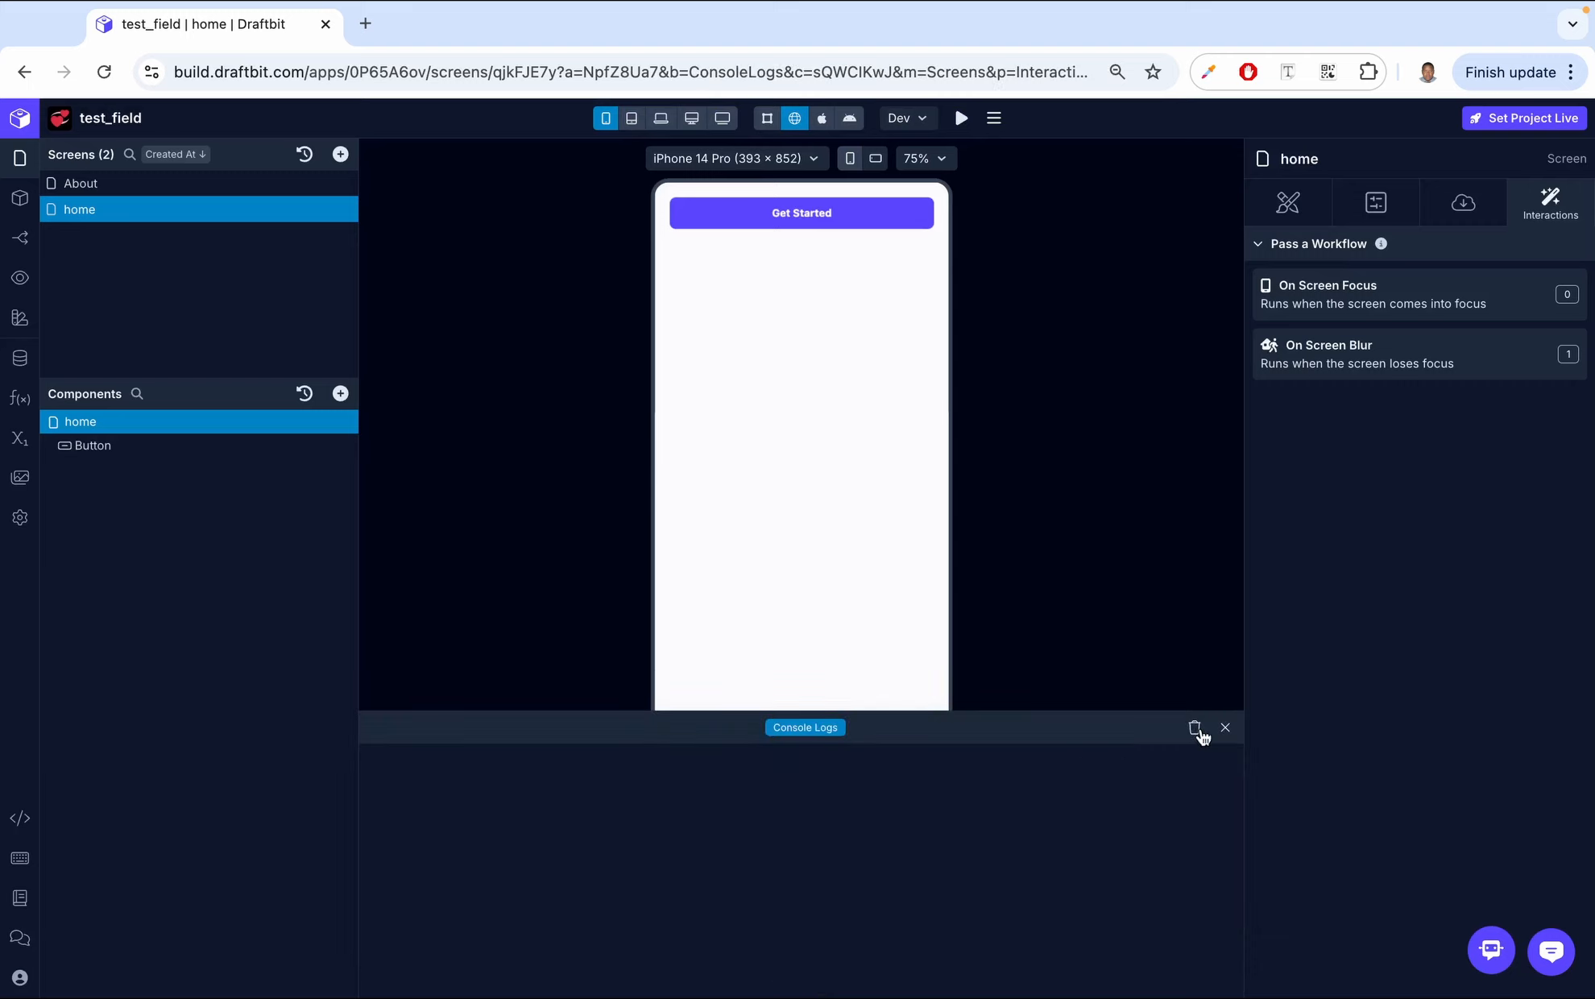
click(793, 230)
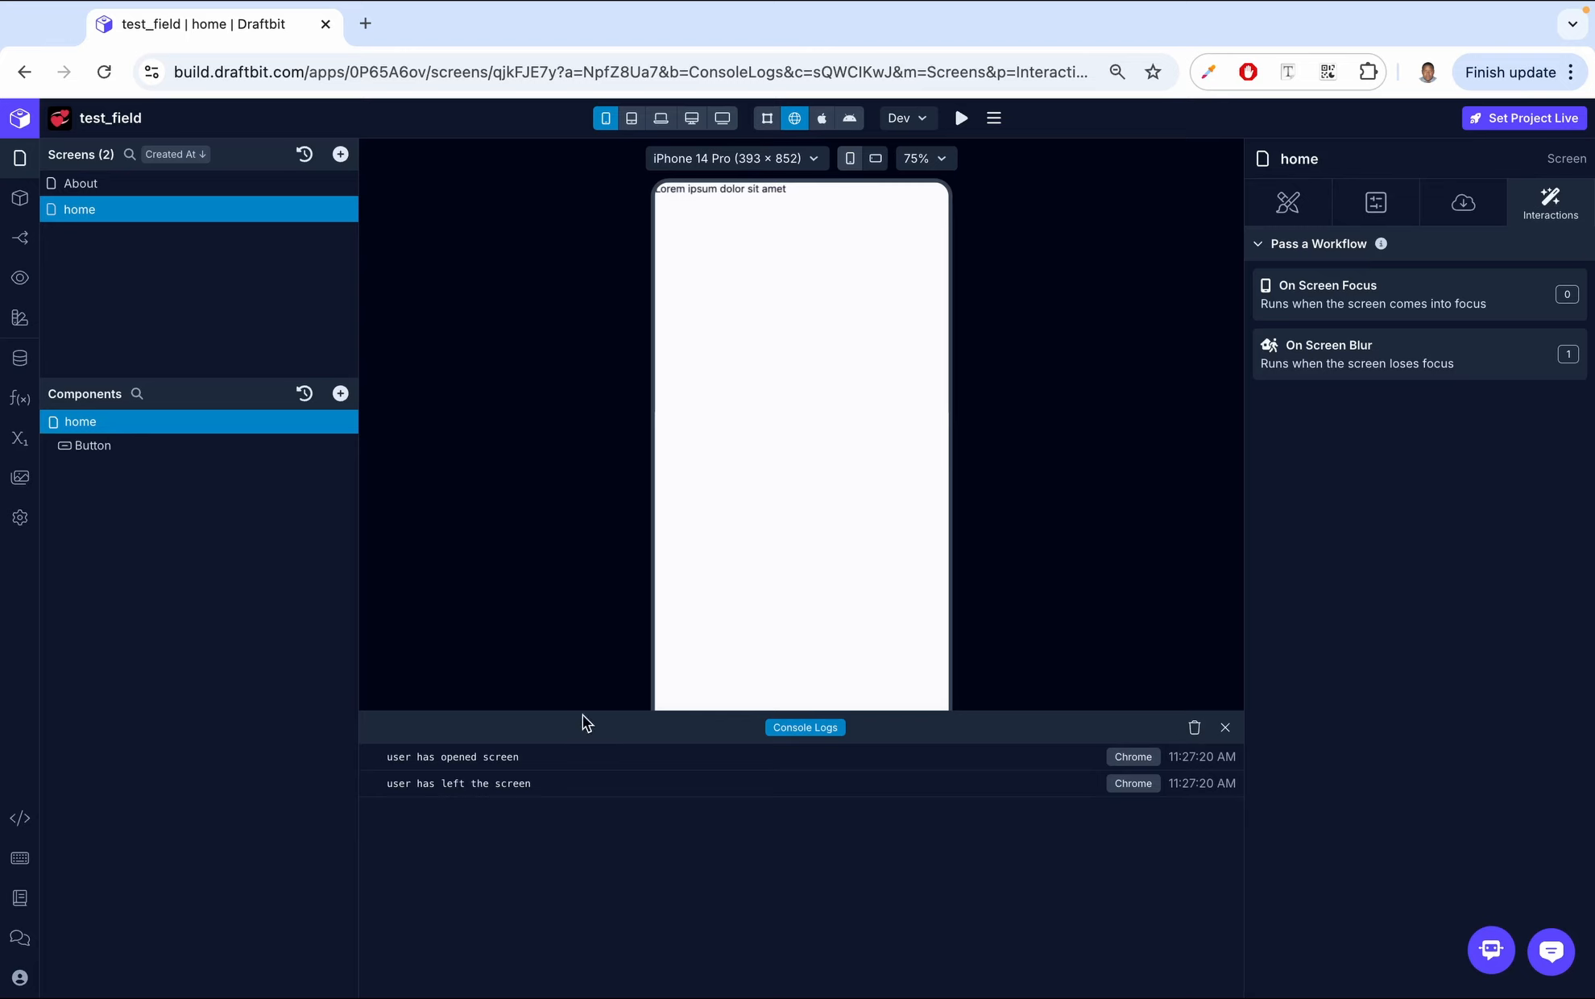